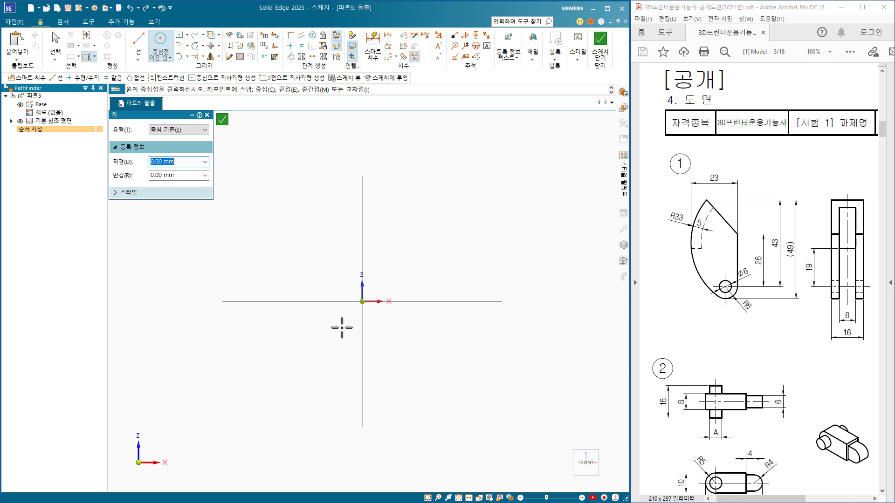
Draw a circle centred on the origin and dimension its diameter to 12 mm.
{"action": "left_click", "coordinate": [362, 302]}
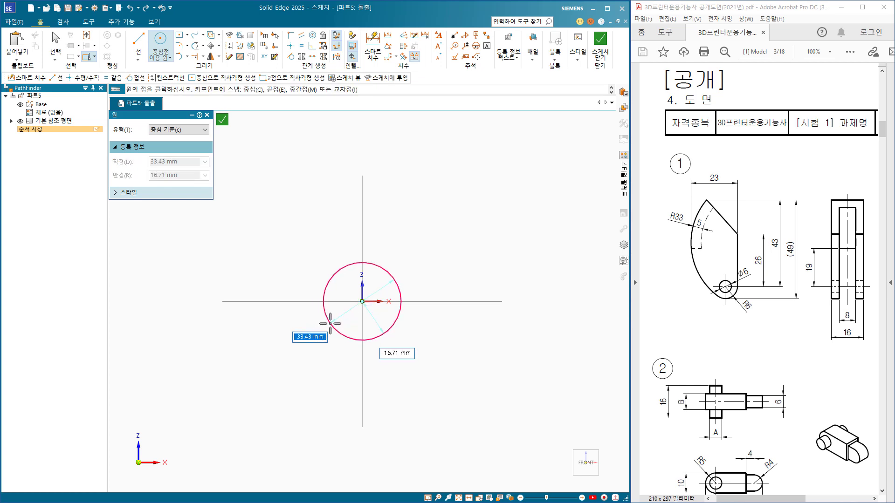
{"action": "left_click", "coordinate": [326, 317]}
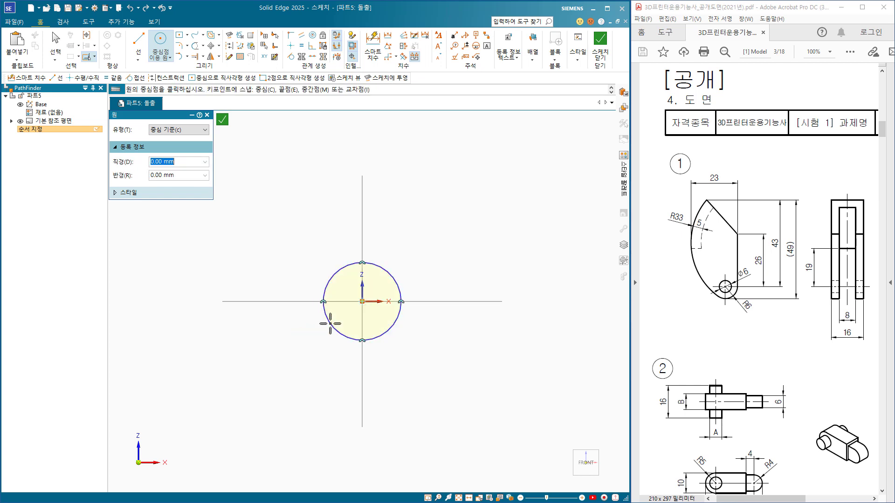
{"action": "left_click", "coordinate": [372, 44]}
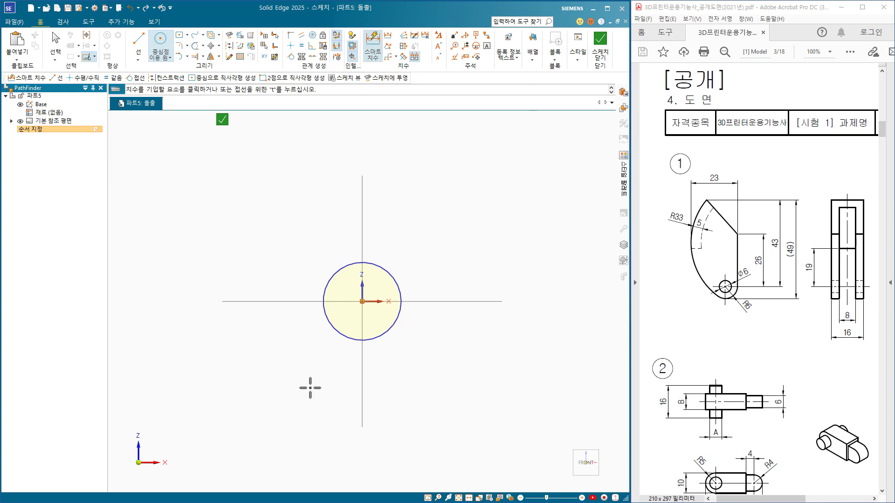
{"action": "left_click", "coordinate": [388, 334]}
{"action": "left_click", "coordinate": [408, 354]}
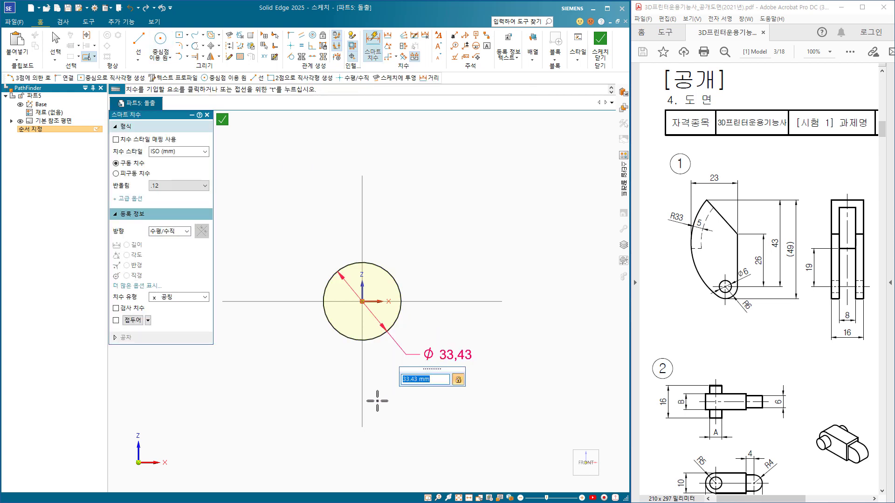
{"action": "type", "text": "12"}
{"action": "key", "text": "Return"}
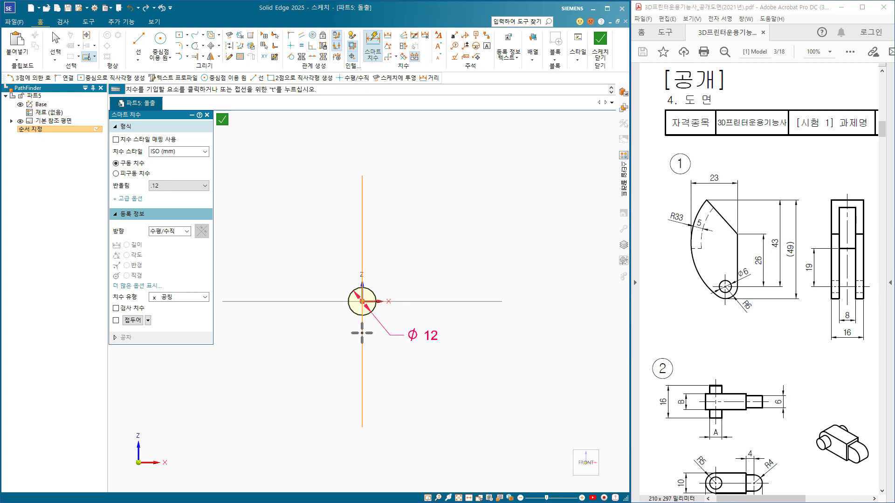
Draw a three-point arc from the circle's lower-left edge, bulging outward to the left and ending above the circle's left side.
{"action": "scroll", "coordinate": [365, 380], "scroll_direction": "up", "scroll_amount": 5}
{"action": "scroll", "coordinate": [365, 380], "scroll_direction": "down", "scroll_amount": 1}
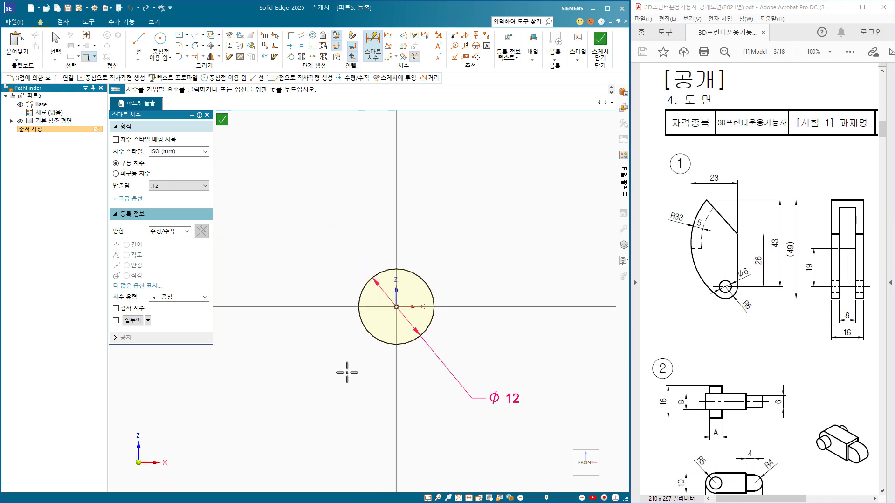
{"action": "key", "text": "Escape"}
{"action": "left_click", "coordinate": [183, 57]}
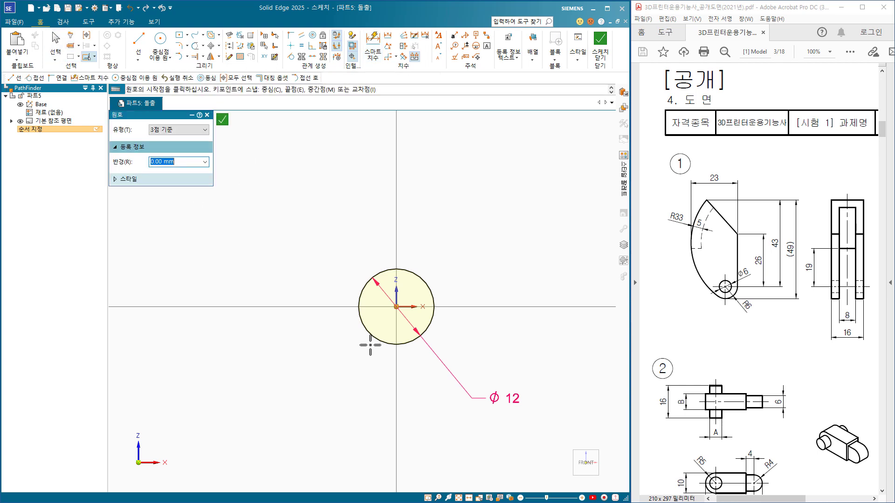
{"action": "left_click", "coordinate": [372, 336]}
{"action": "left_click", "coordinate": [310, 262]}
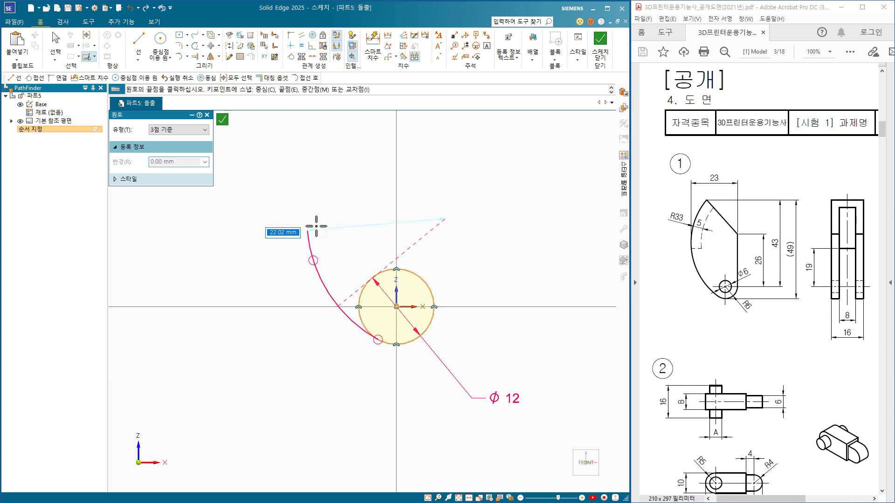
{"action": "left_click", "coordinate": [337, 209]}
{"action": "key", "text": "Escape"}
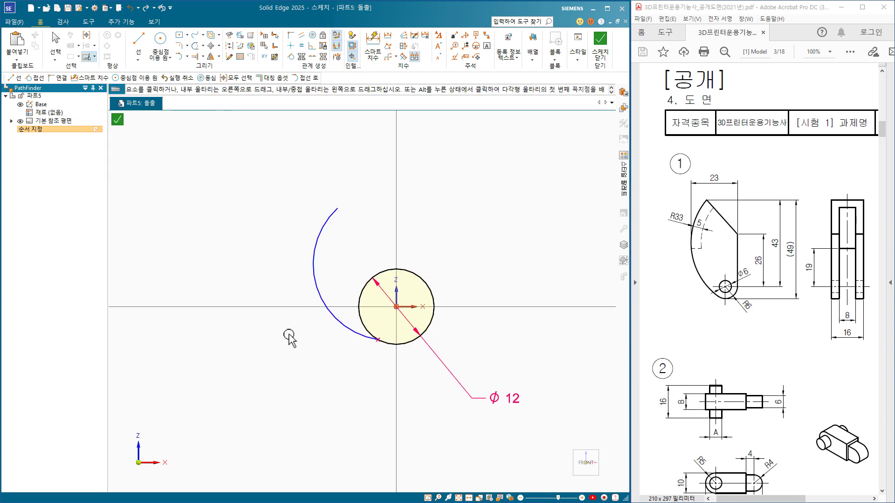
Draw a vertical line about 9.9 mm long up from the circle's right quadrant and a slanted line from its top to the arc's upper end.
{"action": "left_click", "coordinate": [139, 39]}
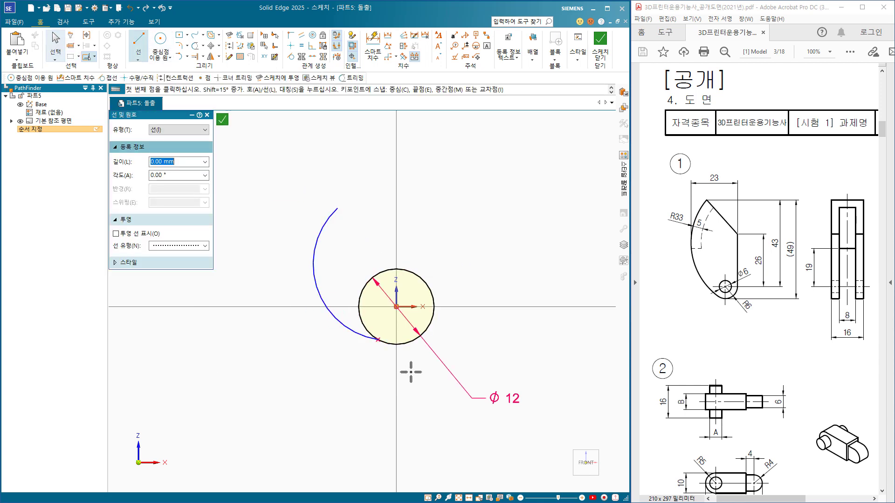
{"action": "left_click", "coordinate": [433, 306]}
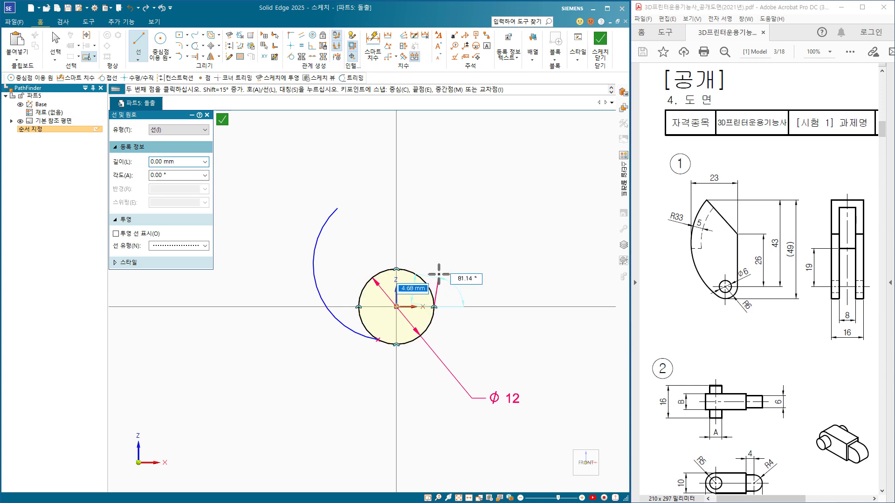
{"action": "left_click", "coordinate": [433, 245]}
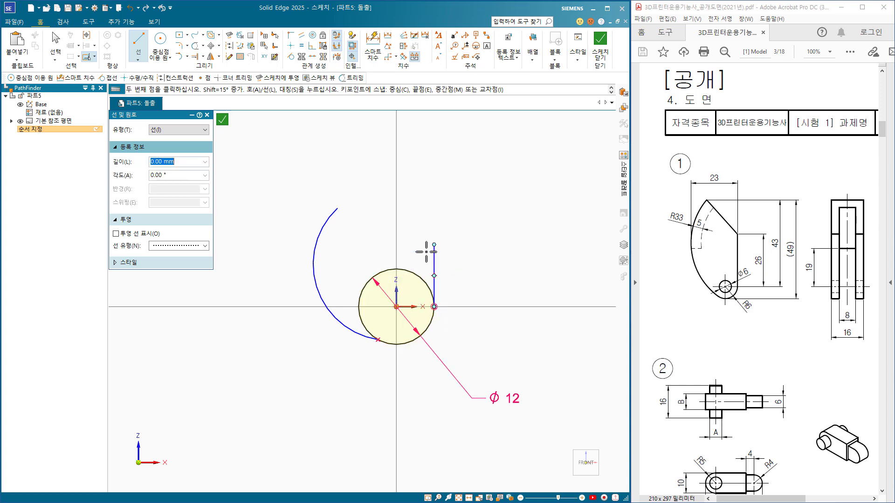
{"action": "left_click", "coordinate": [338, 209]}
{"action": "key", "text": "Escape"}
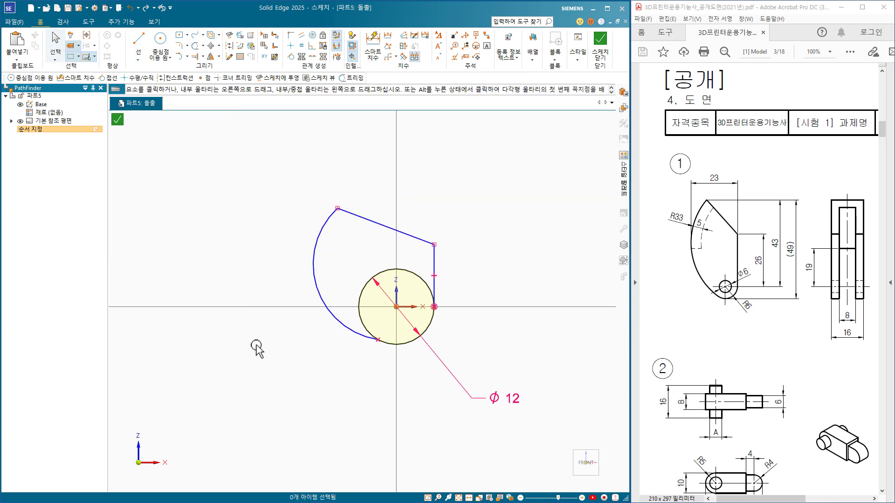
Apply a tangent relation between the large left arc and the circle.
{"action": "left_click", "coordinate": [291, 57]}
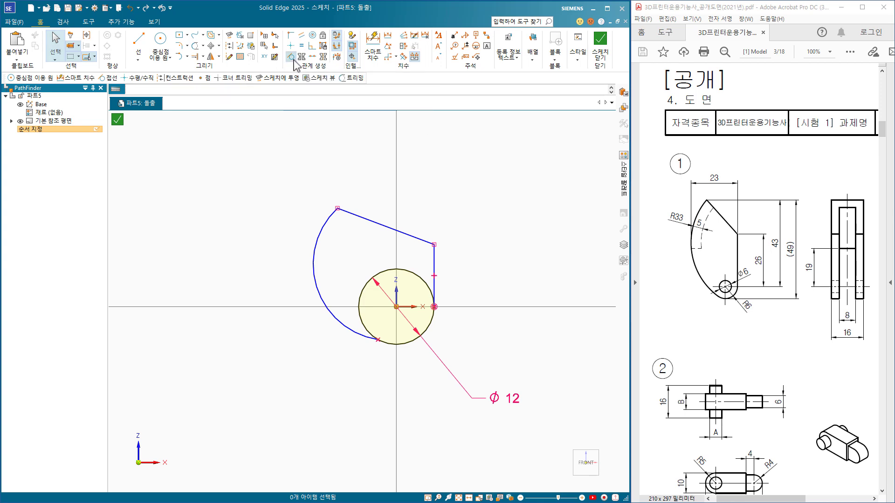
{"action": "left_click", "coordinate": [344, 324]}
{"action": "left_click", "coordinate": [362, 321]}
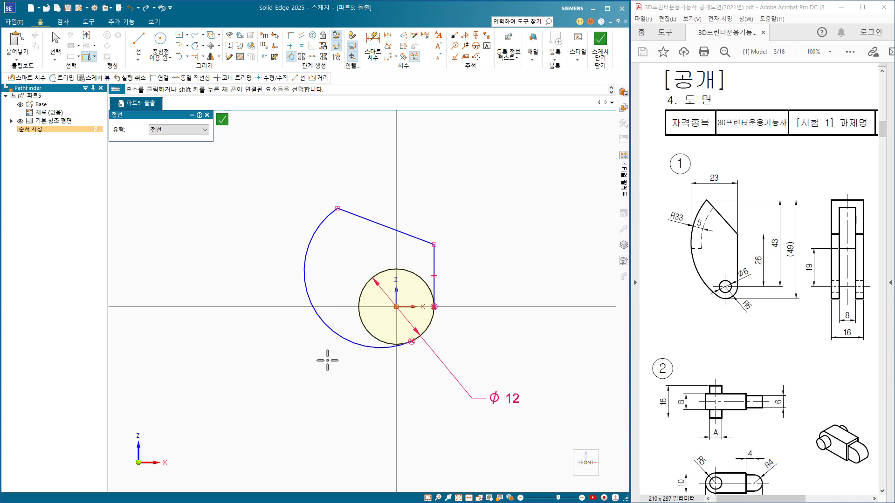
{"action": "key", "text": "Escape"}
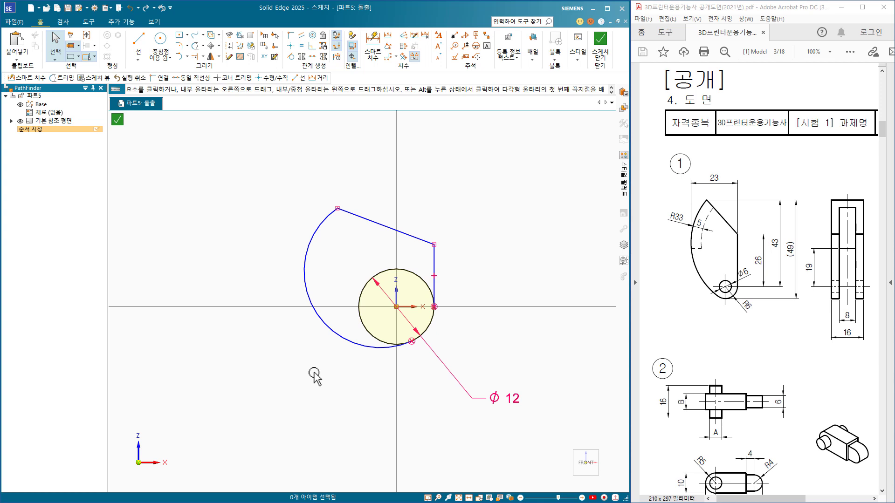
Dimension the length of the vertical line on the profile's right side.
{"action": "left_click", "coordinate": [372, 56]}
{"action": "left_click", "coordinate": [433, 256]}
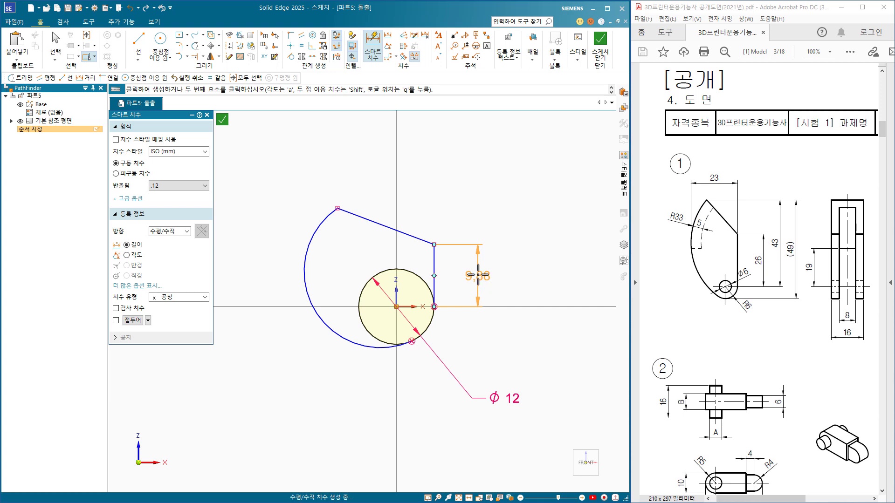
{"action": "left_click", "coordinate": [478, 276]}
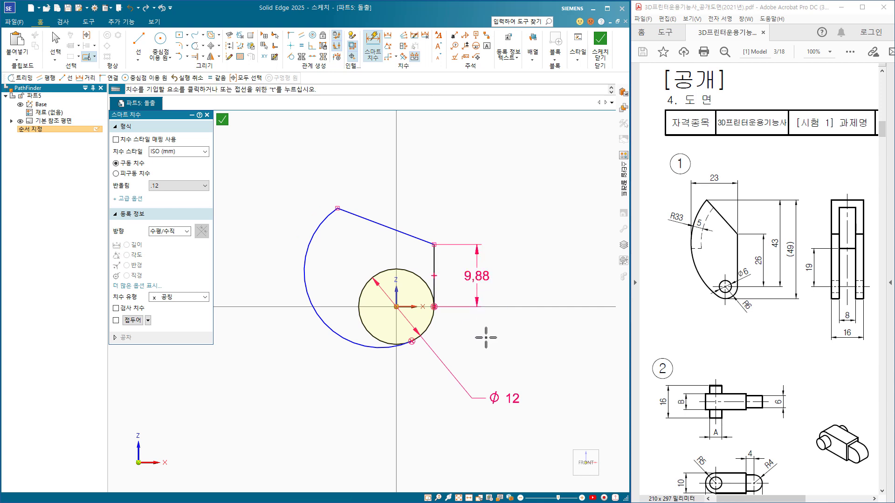
Dimension the overall height from the circle's bottom to the arc's upper end and change that dimension to driven.
{"action": "left_click", "coordinate": [377, 337]}
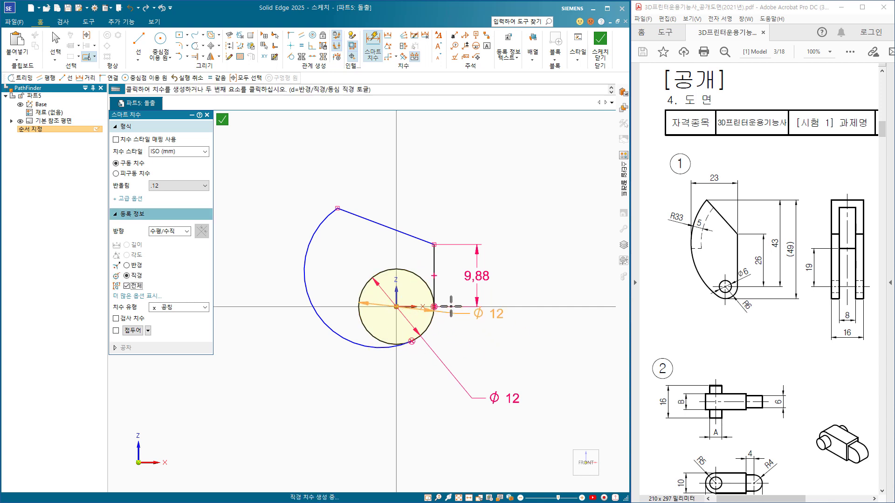
{"action": "left_click", "coordinate": [336, 208]}
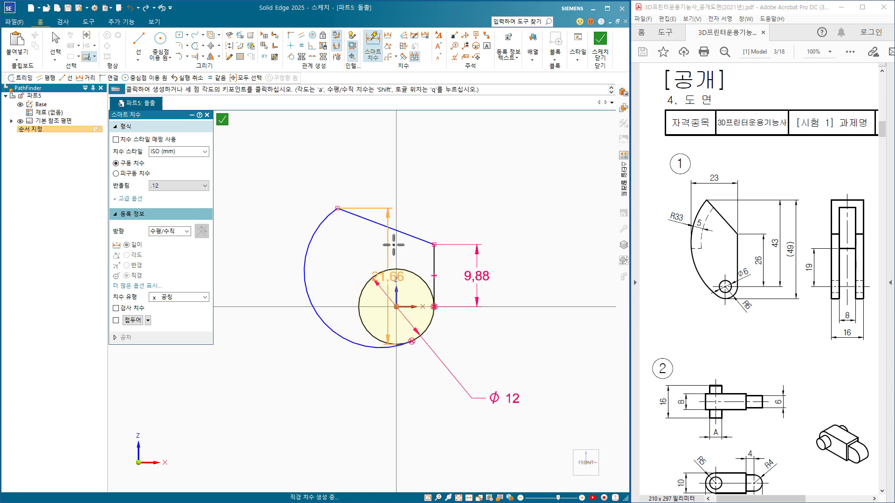
{"action": "left_click", "coordinate": [517, 247]}
{"action": "key", "text": "Escape"}
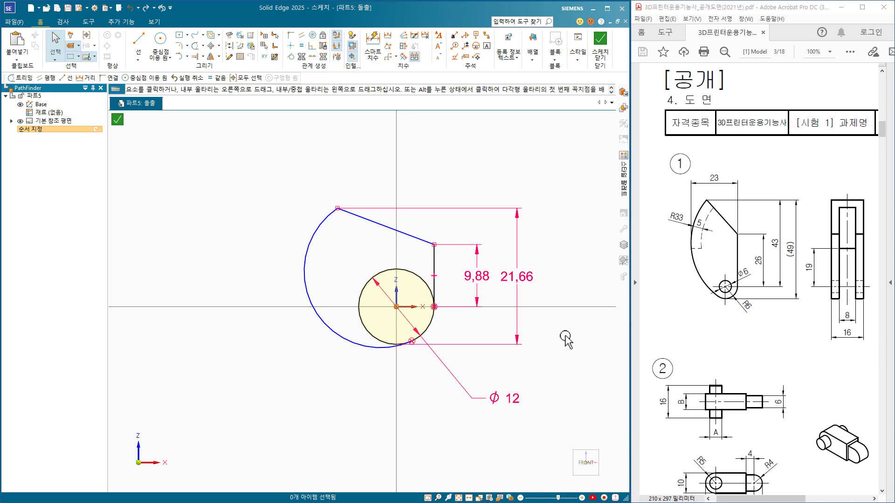
{"action": "left_click", "coordinate": [521, 254]}
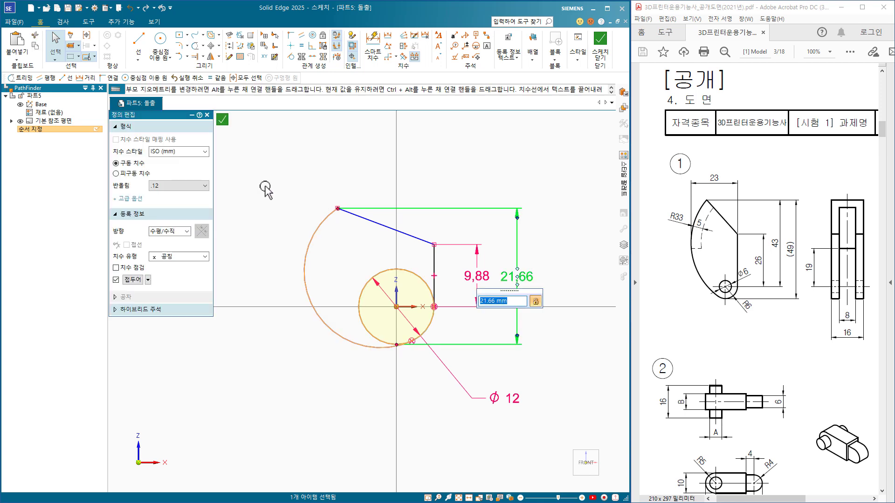
{"action": "left_click", "coordinate": [132, 175]}
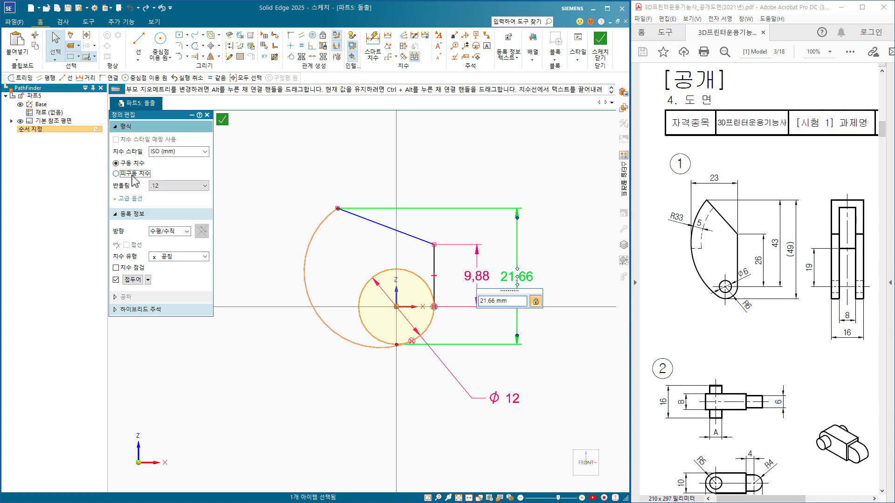
{"action": "left_click", "coordinate": [274, 190]}
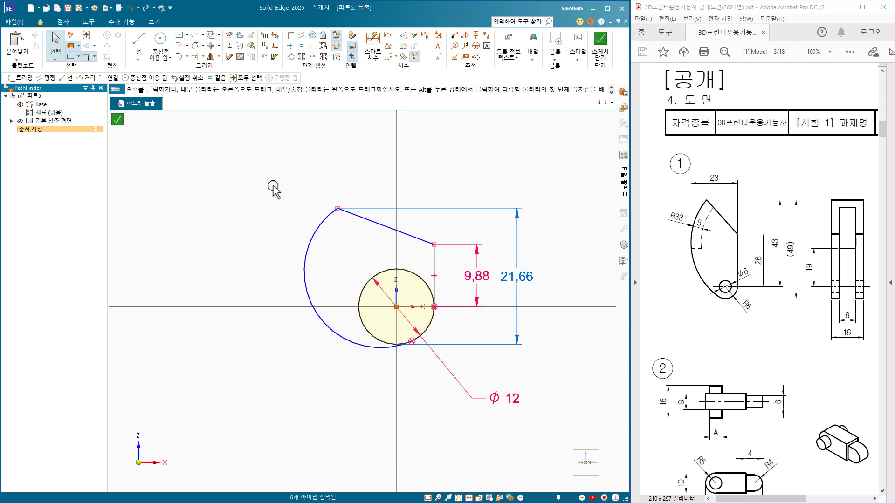
Add a driving vertical dimension from the circle's centre to the arc's upper end.
{"action": "left_click", "coordinate": [373, 46]}
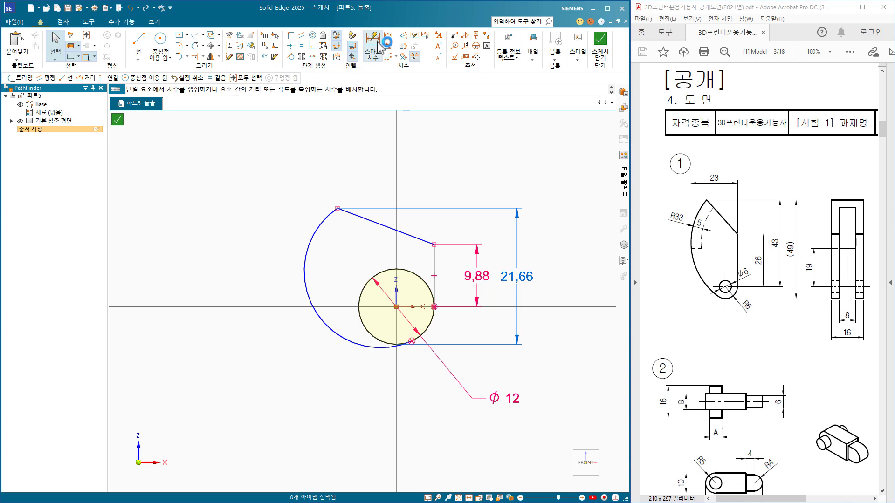
{"action": "left_click", "coordinate": [427, 328]}
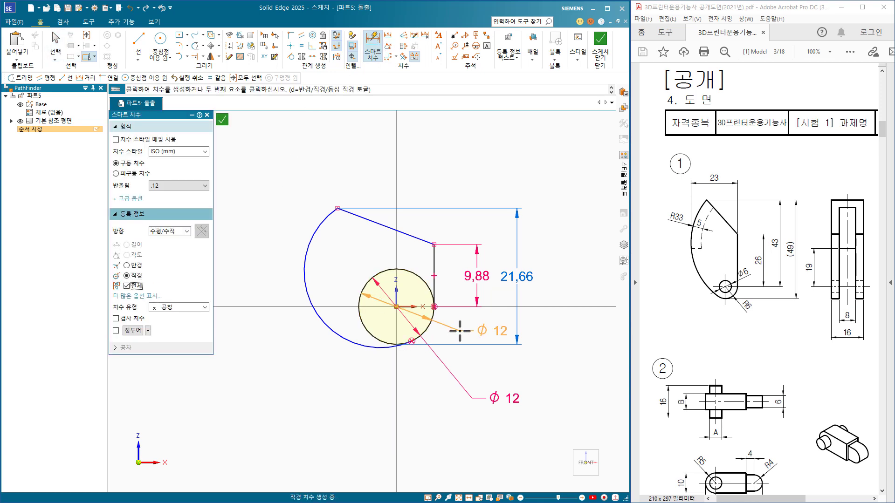
{"action": "left_click", "coordinate": [337, 209]}
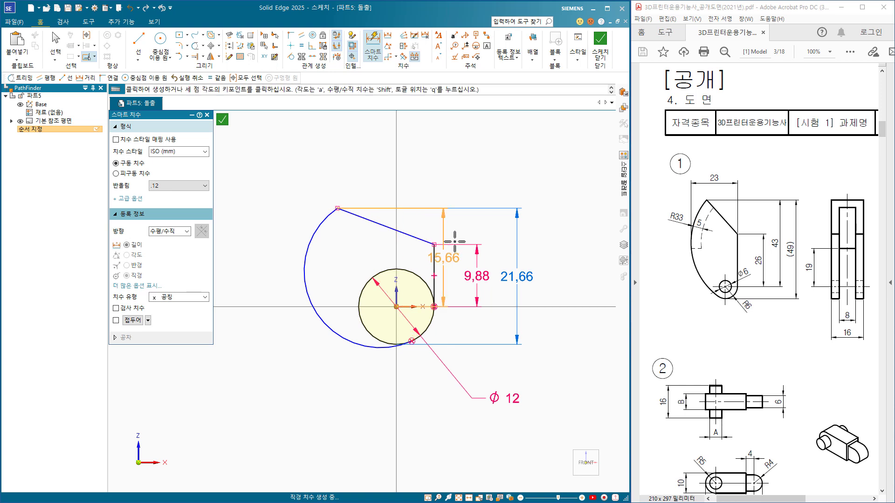
{"action": "left_click", "coordinate": [498, 241]}
{"action": "key", "text": "Escape"}
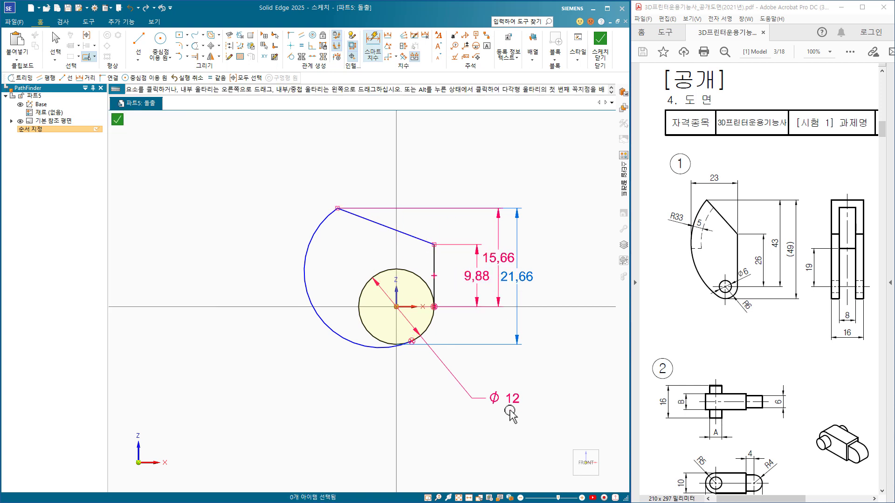
Dimension the radius of the large left arc.
{"action": "left_click", "coordinate": [369, 47]}
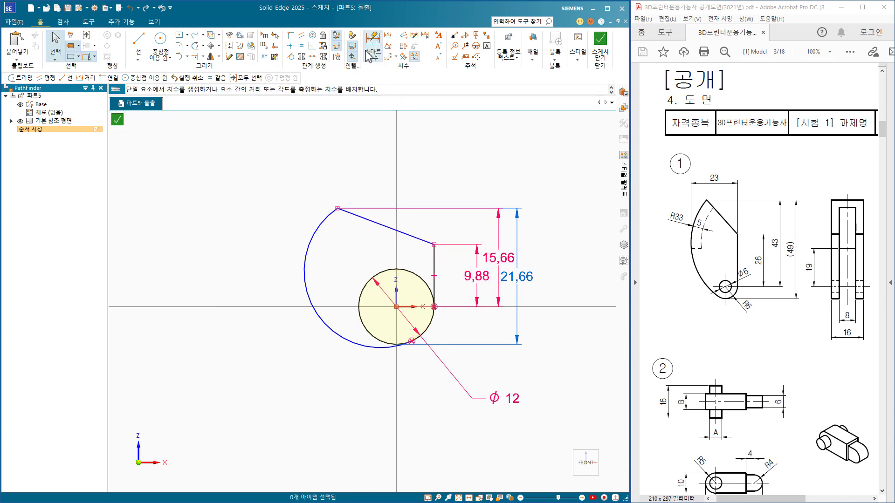
{"action": "left_click", "coordinate": [371, 51]}
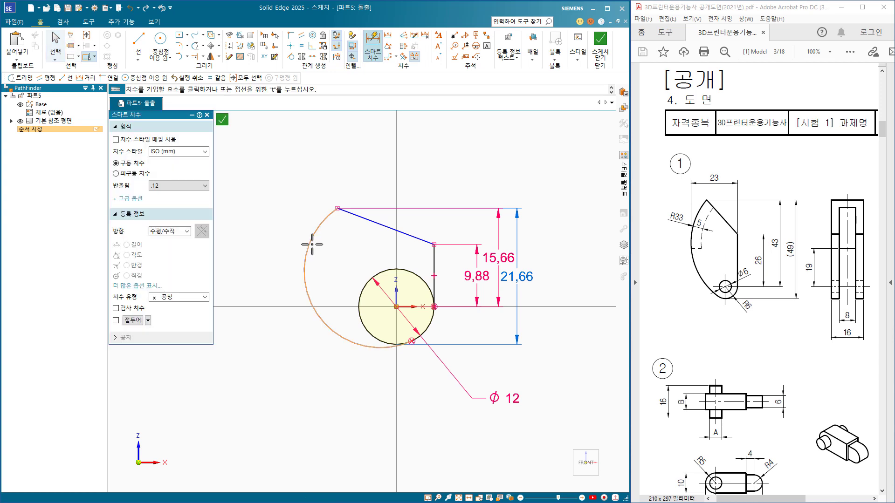
{"action": "left_click", "coordinate": [294, 212]}
{"action": "key", "text": "Escape"}
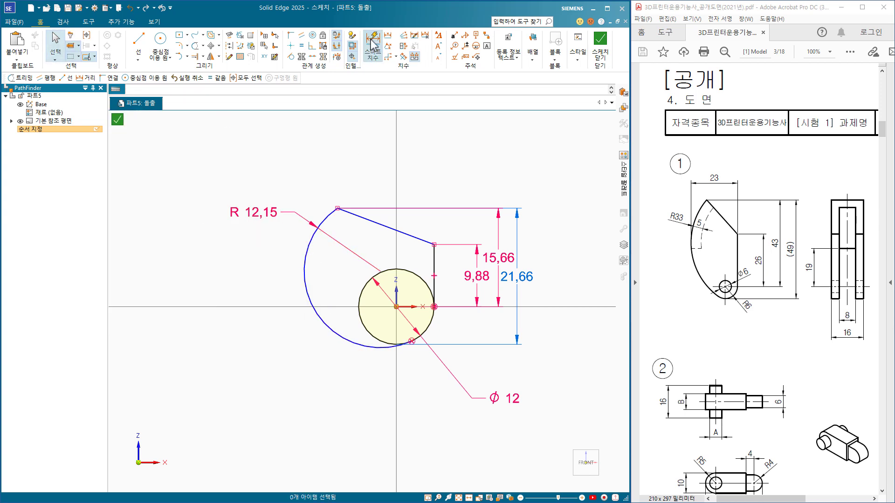
Dimension the overall width from the arc's leftmost edge to the vertical line, placed above the profile.
{"action": "left_click", "coordinate": [373, 47]}
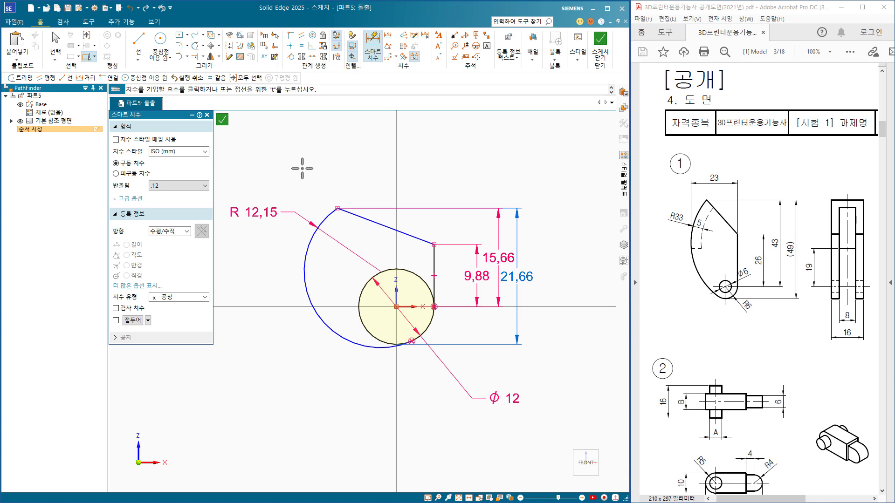
{"action": "left_click", "coordinate": [304, 264]}
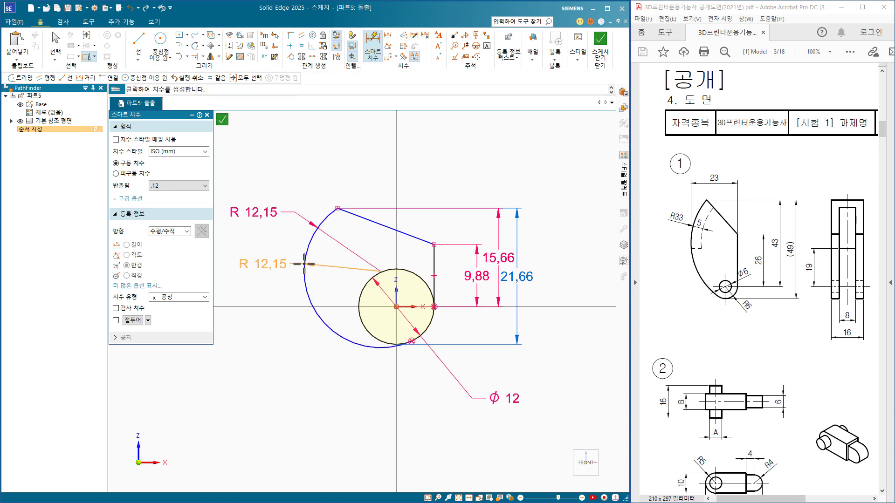
{"action": "left_click", "coordinate": [433, 259]}
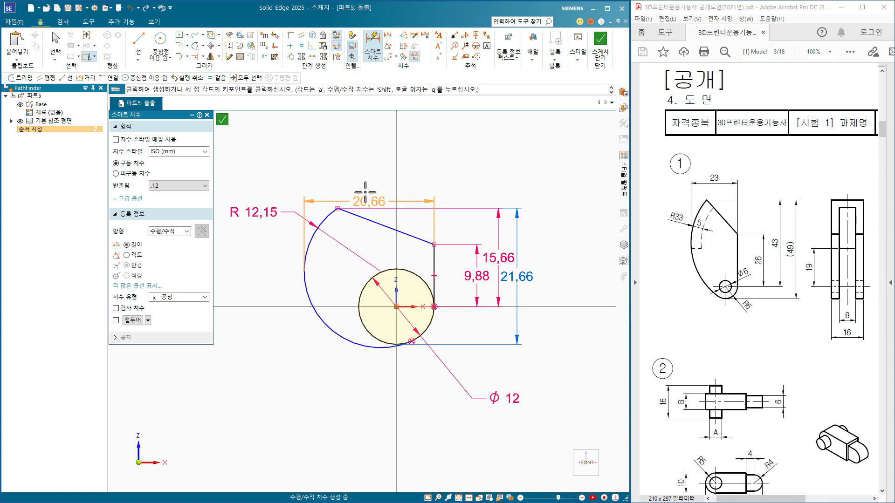
{"action": "left_click", "coordinate": [369, 174]}
{"action": "key", "text": "Escape"}
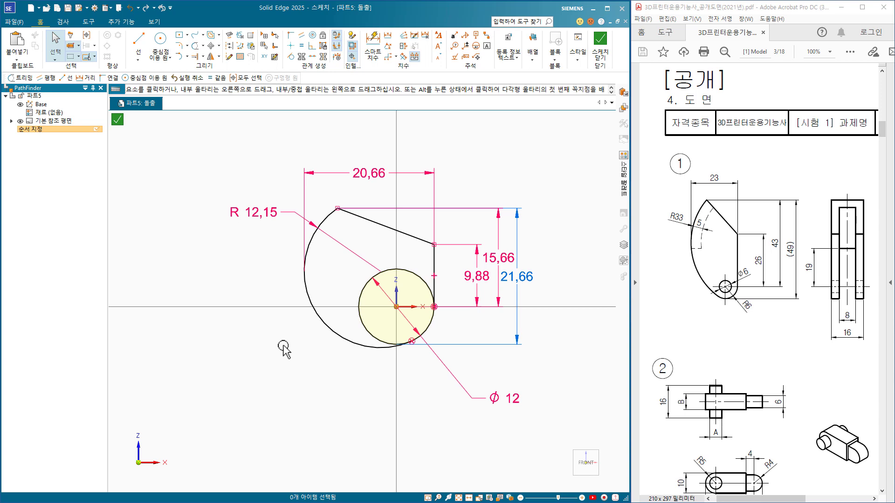
Set the profile's overall width dimension to 23 mm.
{"action": "left_click", "coordinate": [358, 176]}
{"action": "type", "text": "2"}
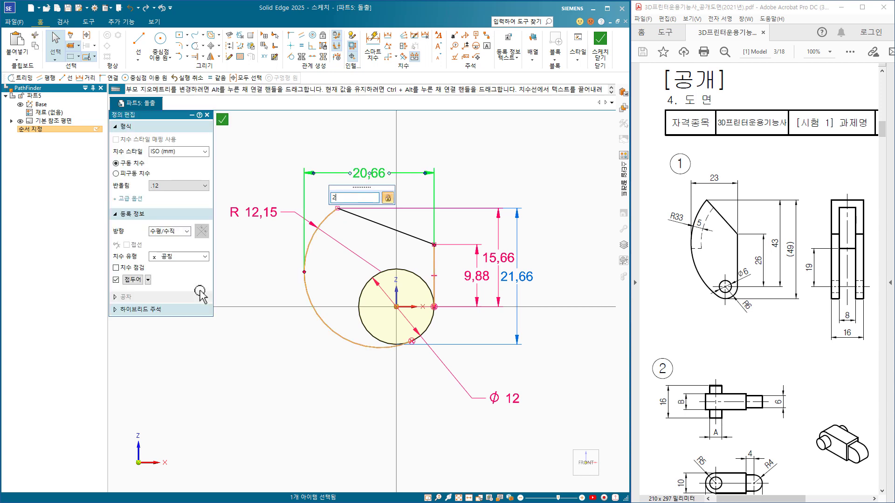
{"action": "type", "text": "3"}
{"action": "key", "text": "Return"}
{"action": "left_click", "coordinate": [280, 357]}
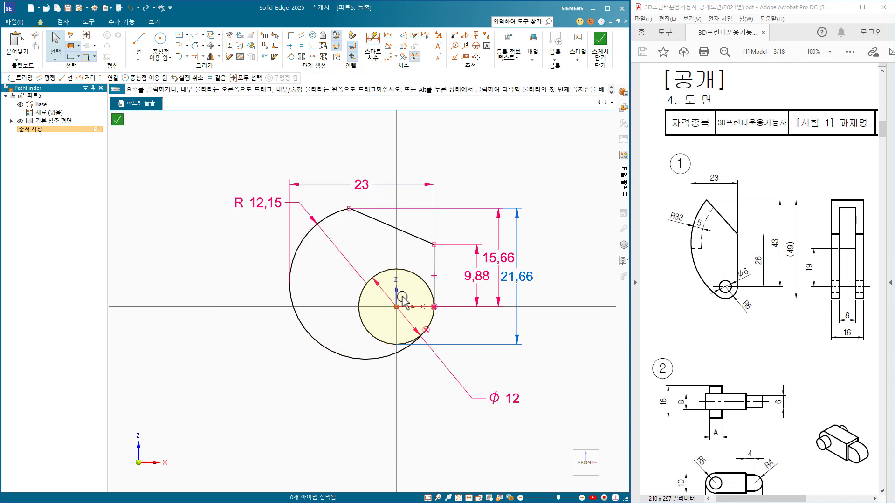
Set the radius of the large left arc to 33 mm.
{"action": "left_click", "coordinate": [261, 203]}
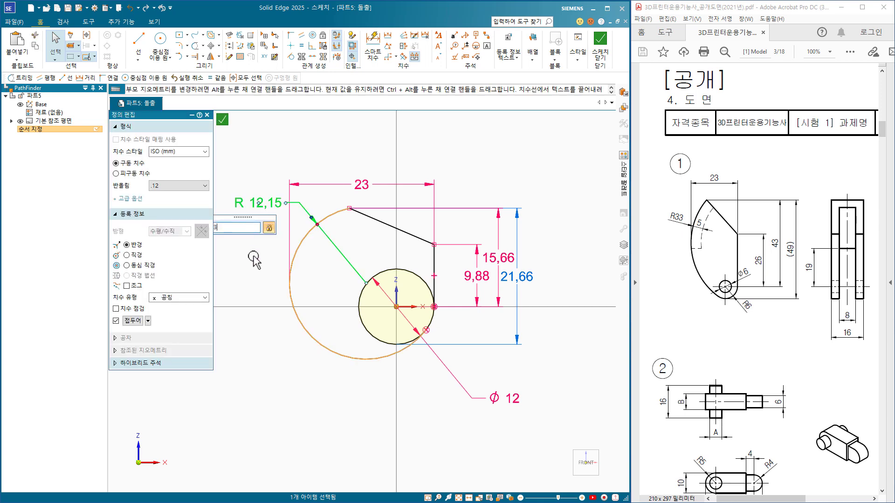
{"action": "type", "text": "33"}
{"action": "key", "text": "Return"}
{"action": "left_click", "coordinate": [372, 359]}
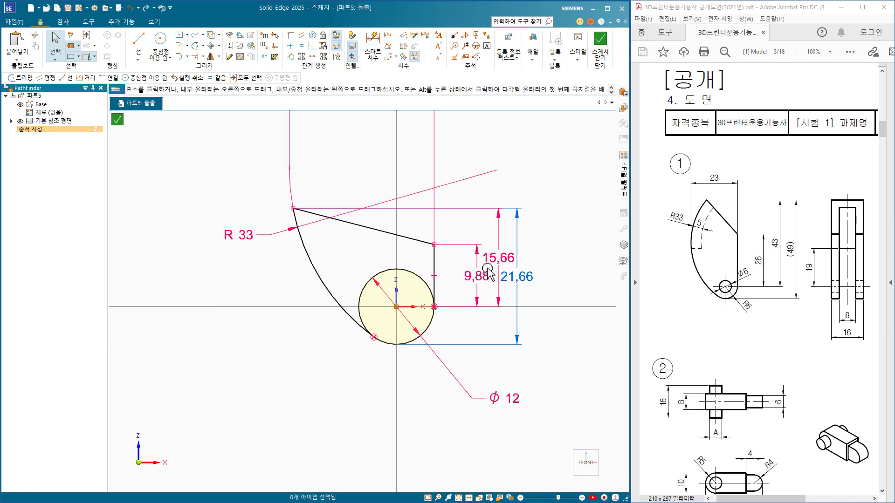
Set the vertical line's height to 26 mm and the height from the circle's centre to the arc's upper end to 43 mm.
{"action": "left_click", "coordinate": [478, 275]}
{"action": "type", "text": "26"}
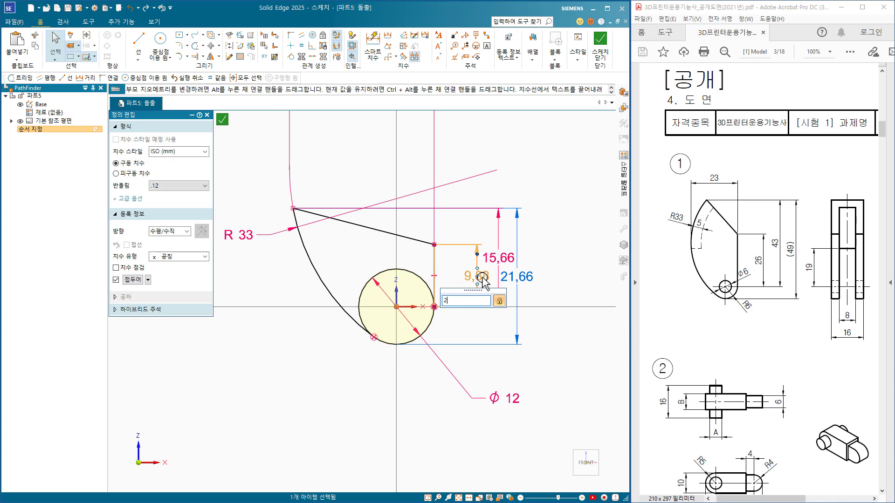
{"action": "key", "text": "Return"}
{"action": "left_click", "coordinate": [497, 260]}
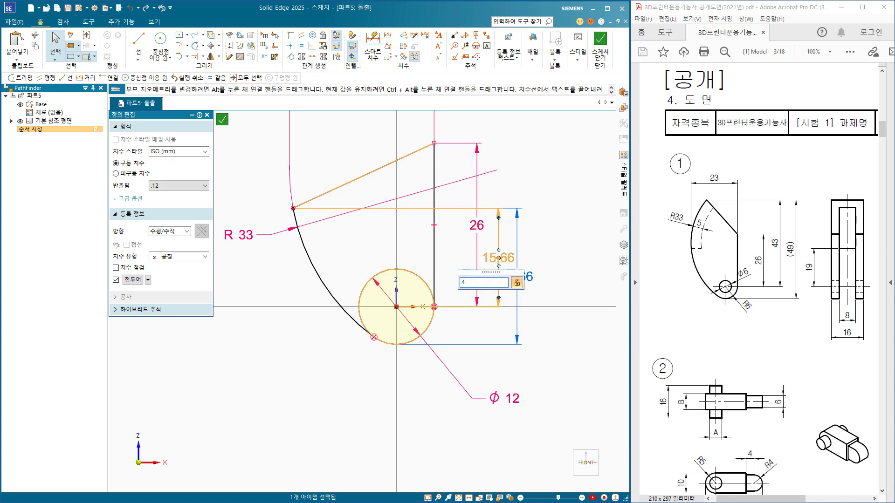
{"action": "key", "text": "Return"}
{"action": "left_click", "coordinate": [468, 266]}
{"action": "scroll", "coordinate": [312, 417], "scroll_direction": "down", "scroll_amount": 3}
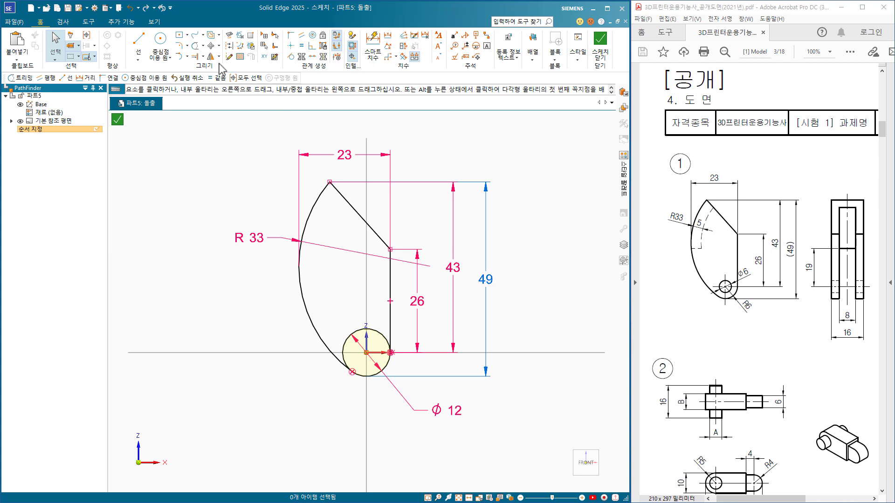
Trim away the part of the circle inside the profile and close the sketch.
{"action": "left_click", "coordinate": [195, 45]}
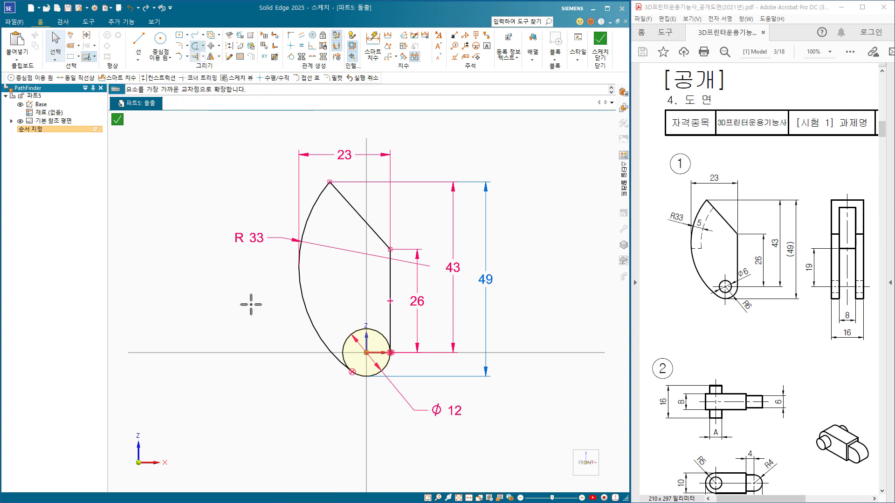
{"action": "left_click", "coordinate": [354, 339]}
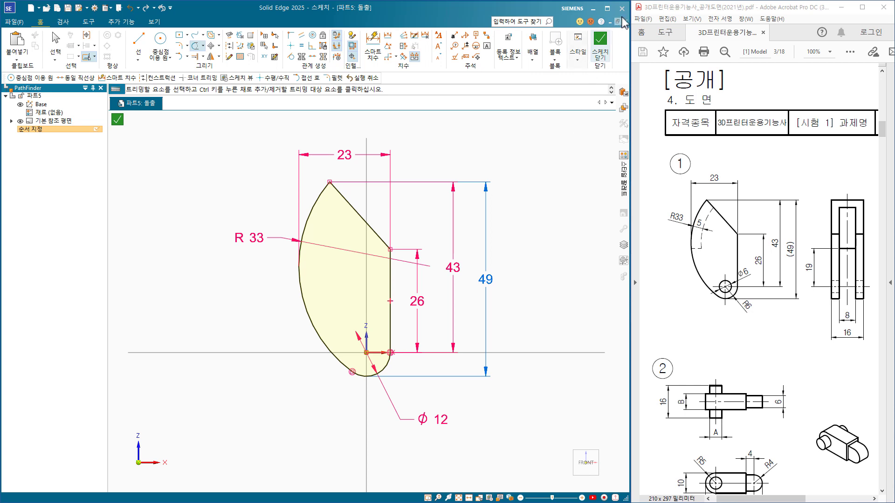
{"action": "left_click", "coordinate": [599, 41]}
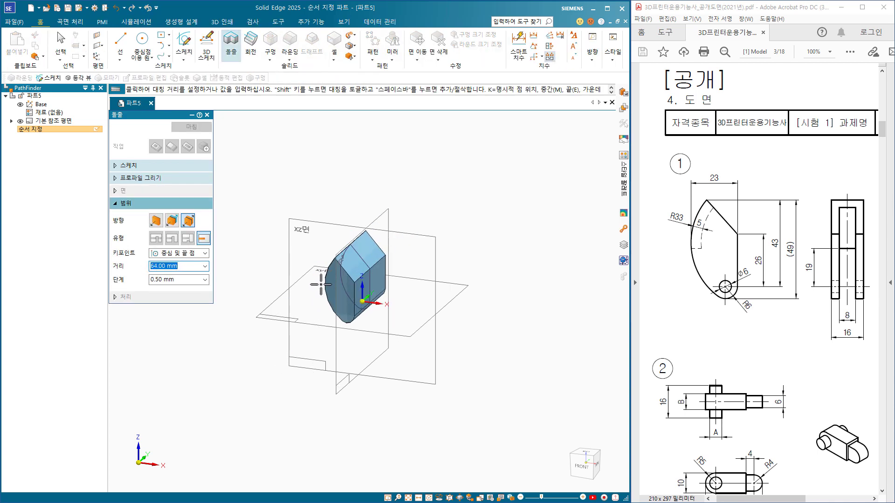
Extrude the closed profile symmetrically with a total distance of 16 mm and finish the feature.
{"action": "type", "text": "16"}
{"action": "key", "text": "Return"}
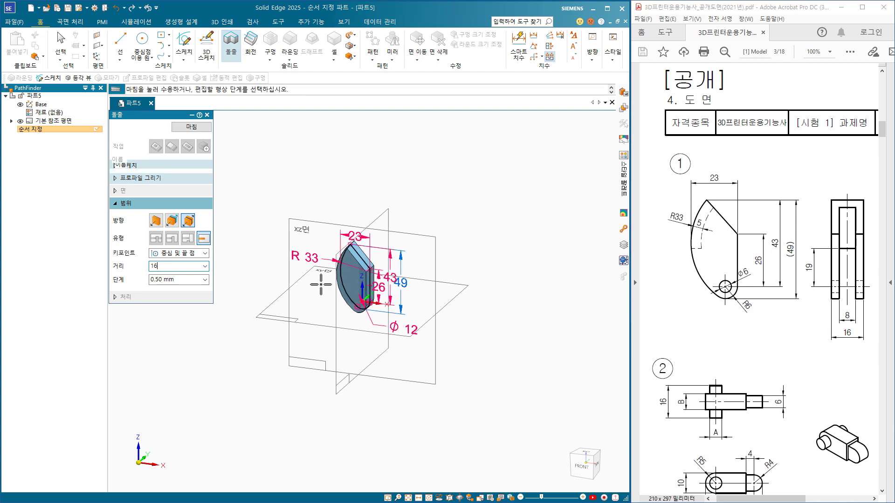
{"action": "left_click", "coordinate": [191, 128]}
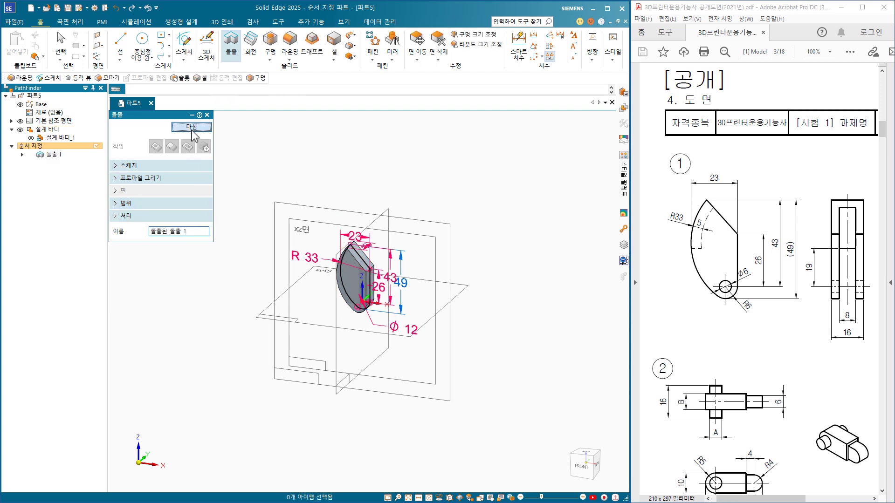
{"action": "left_click", "coordinate": [190, 127]}
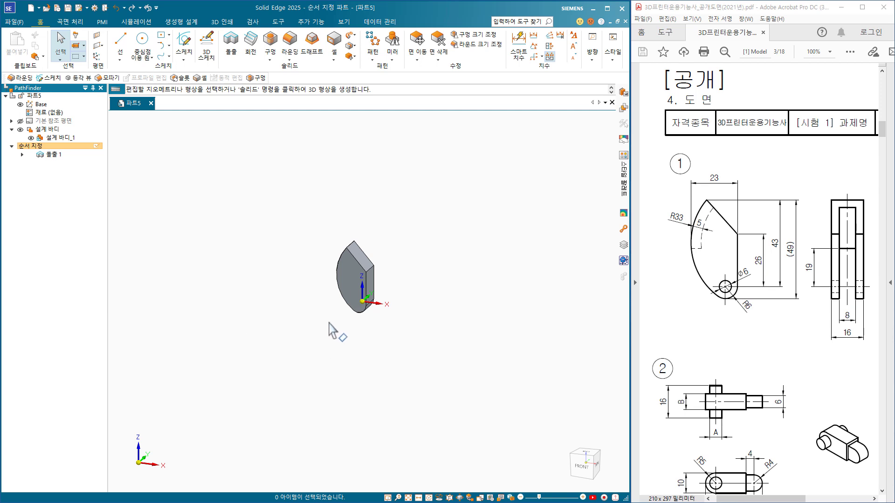
Start an Extrude sketch on the body's large flat side face and draw a circle about 6.4 mm in diameter centred on the origin.
{"action": "scroll", "coordinate": [336, 355], "scroll_direction": "up", "scroll_amount": 5}
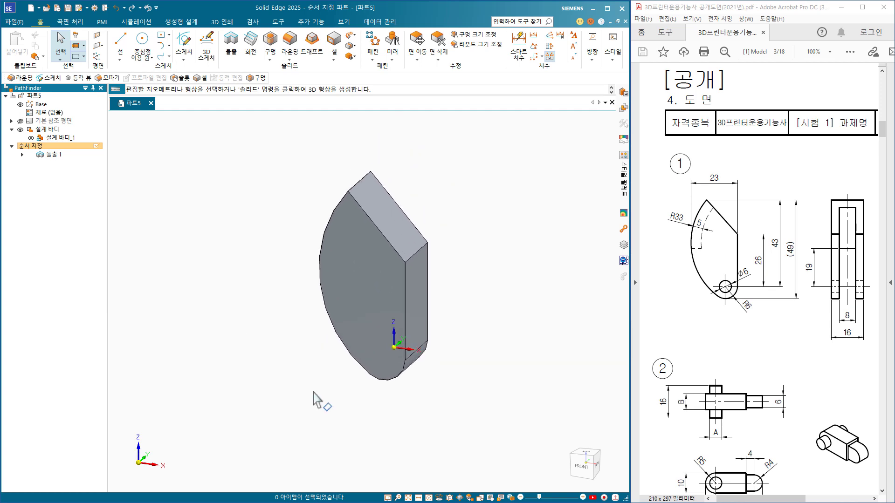
{"action": "left_click", "coordinate": [229, 47]}
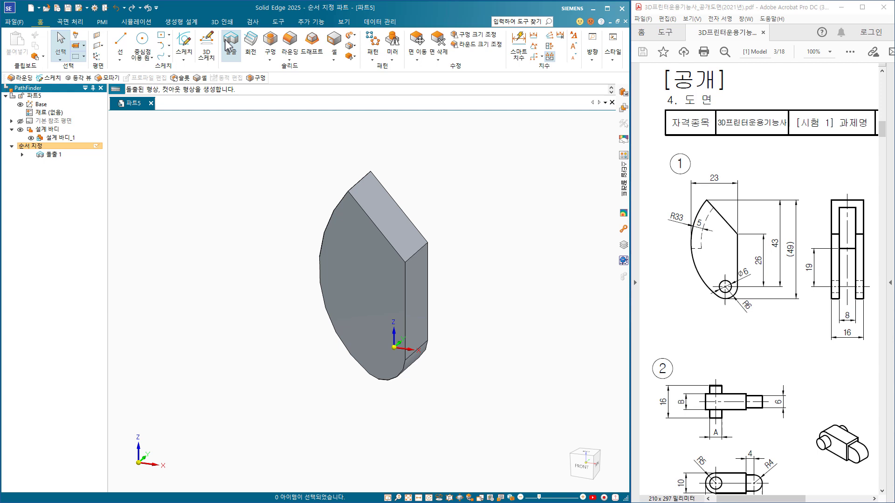
{"action": "left_click", "coordinate": [373, 284]}
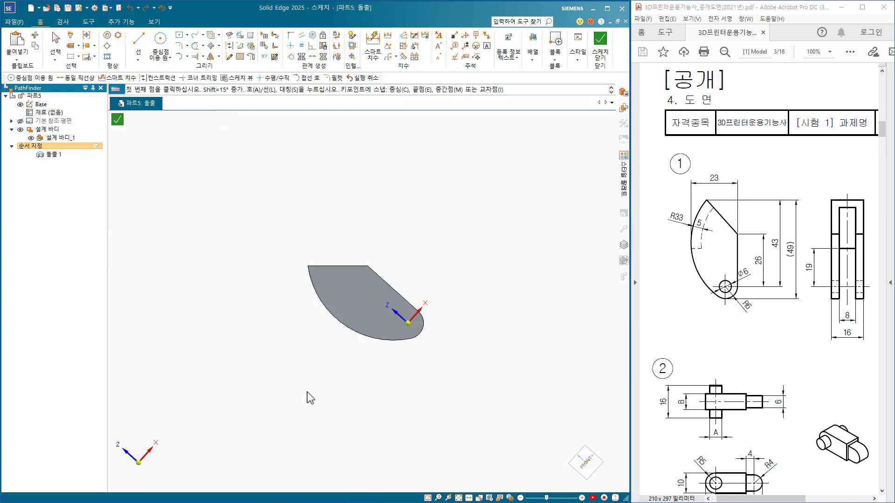
{"action": "left_click", "coordinate": [161, 42]}
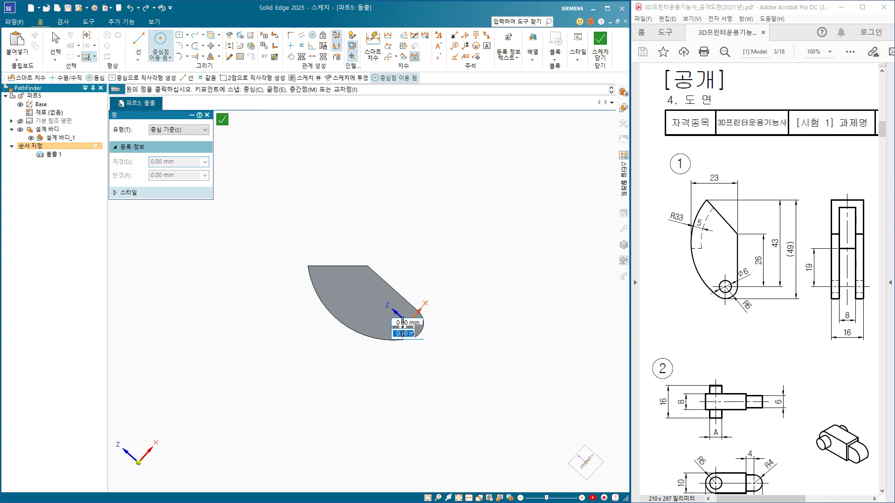
{"action": "left_click", "coordinate": [399, 325]}
{"action": "scroll", "coordinate": [375, 340], "scroll_direction": "up", "scroll_amount": 5}
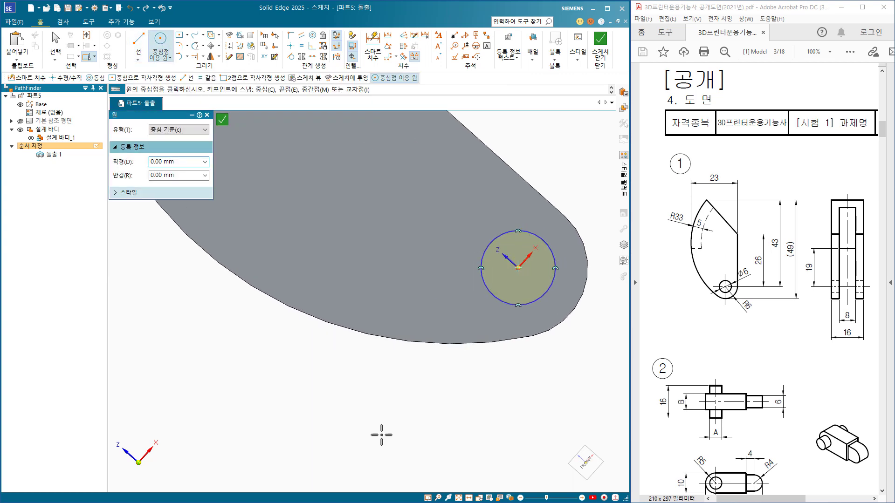
Dimension the hole circle's diameter and set it to 6 mm.
{"action": "middle_click_drag", "start_coordinate": [381, 434], "coordinate": [294, 464], "text": "shift"}
{"action": "key", "text": "d"}
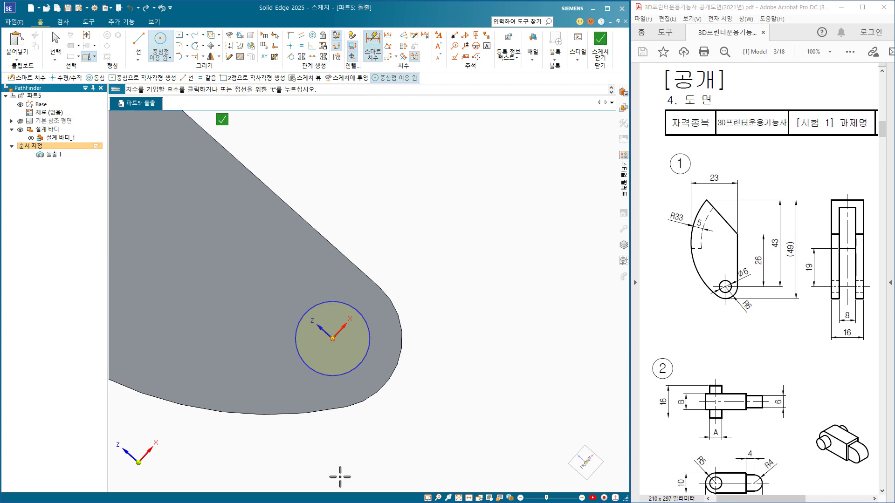
{"action": "left_click", "coordinate": [369, 328]}
{"action": "left_click", "coordinate": [413, 268]}
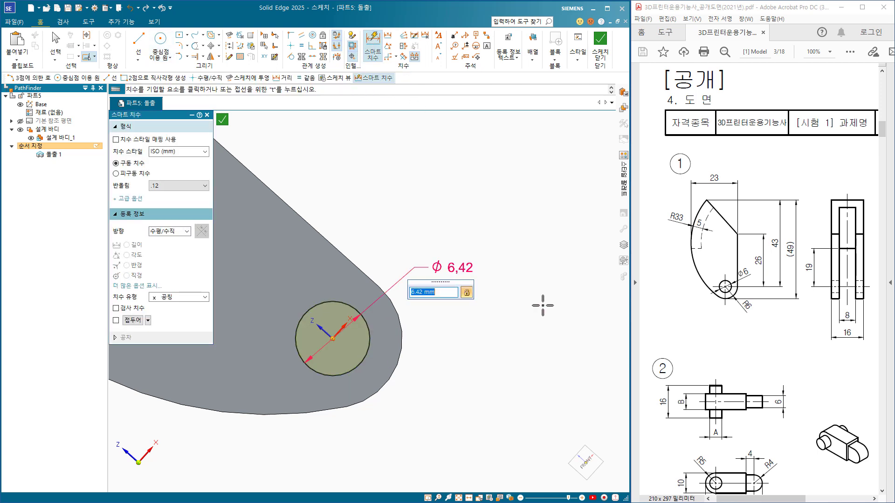
{"action": "type", "text": "6"}
{"action": "key", "text": "Return"}
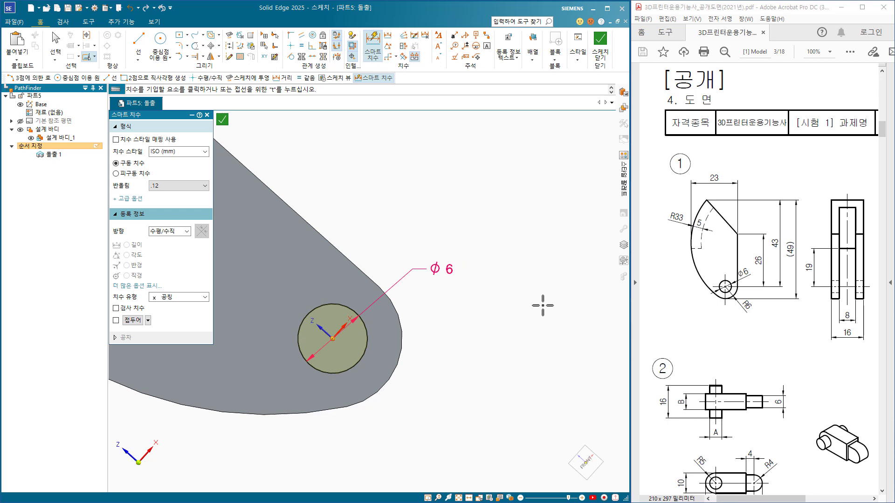
{"action": "key", "text": "Escape"}
Close the circle sketch and cut it one-sided through the whole body with the Through All extent.
{"action": "left_click", "coordinate": [597, 54]}
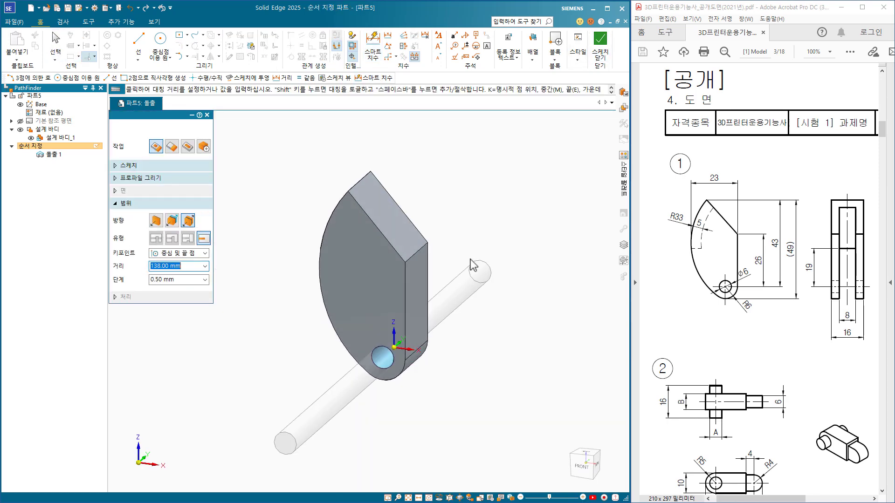
{"action": "left_click", "coordinate": [156, 223]}
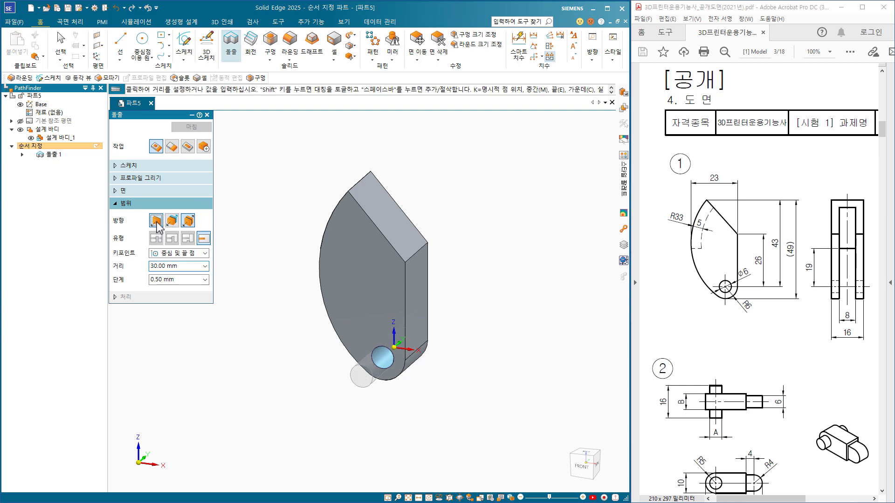
{"action": "left_click", "coordinate": [157, 241]}
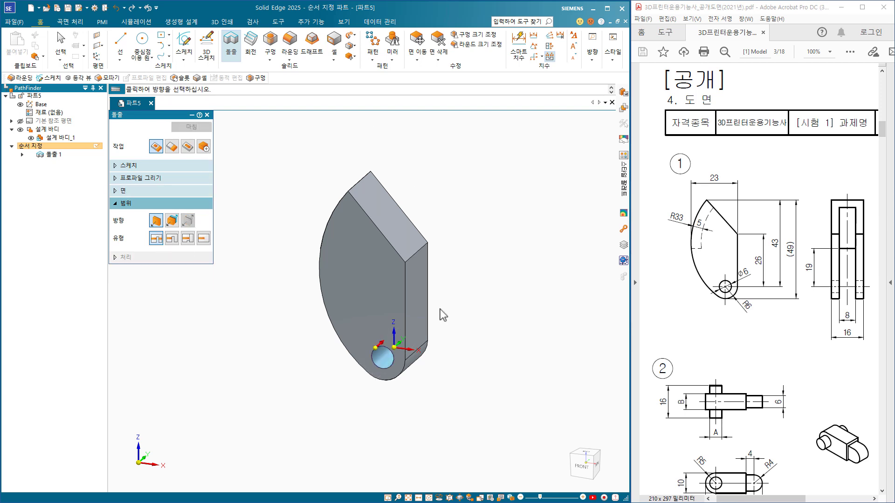
{"action": "left_click", "coordinate": [452, 312]}
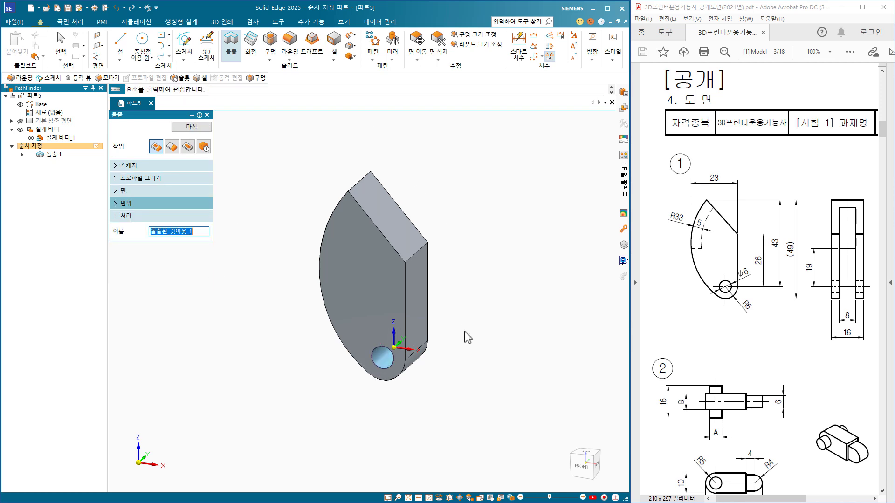
{"action": "left_click", "coordinate": [198, 130]}
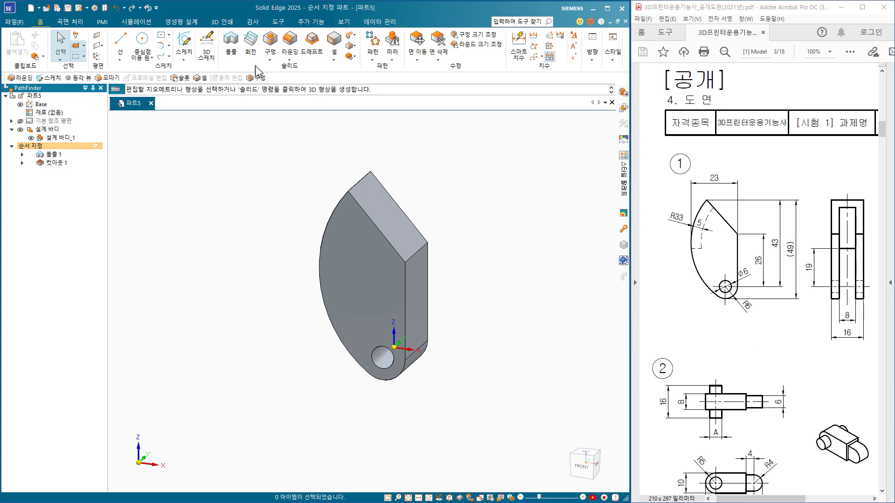
Start an Extrude sketch on the narrow vertical face and draw a two-point rectangle narrower than the body, extending past its upper and lower ends.
{"action": "left_click", "coordinate": [231, 45]}
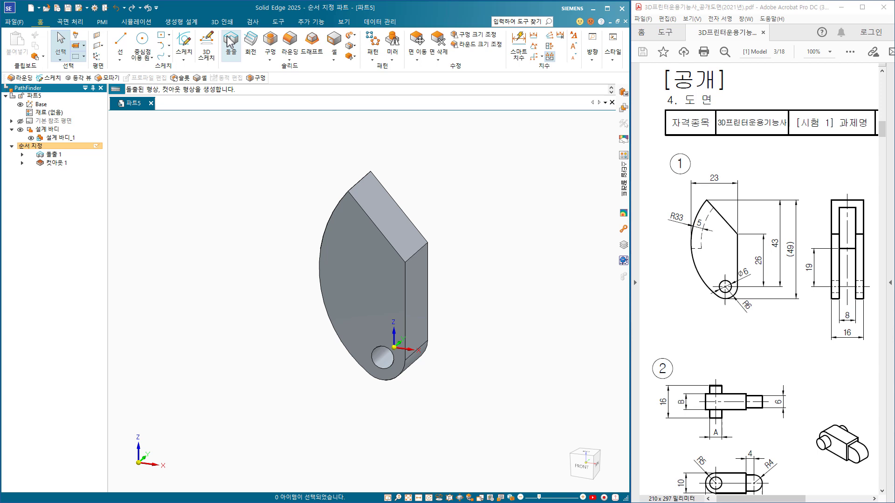
{"action": "left_click", "coordinate": [419, 321]}
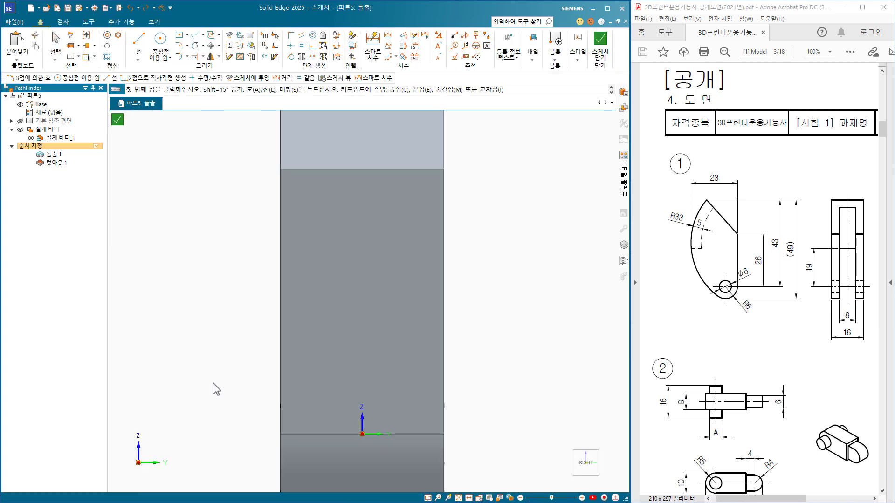
{"action": "middle_click_drag", "start_coordinate": [210, 379], "coordinate": [238, 378], "text": "shift"}
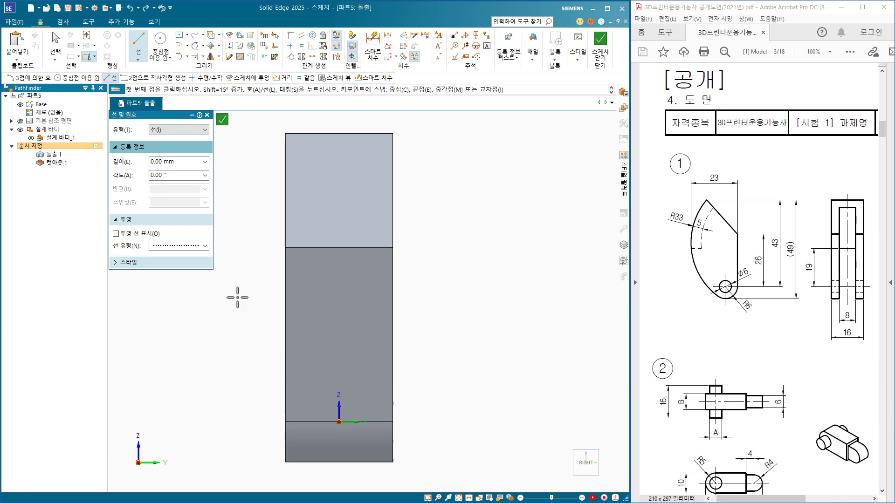
{"action": "left_click", "coordinate": [187, 35]}
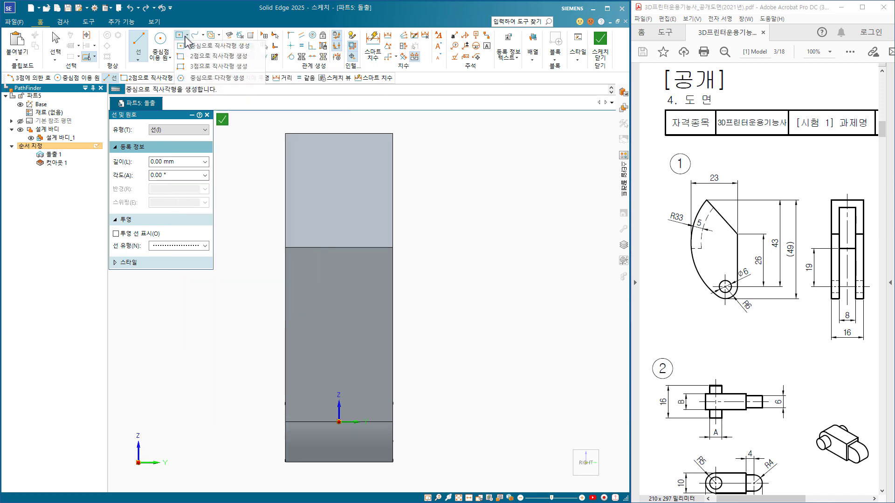
{"action": "left_click", "coordinate": [206, 59]}
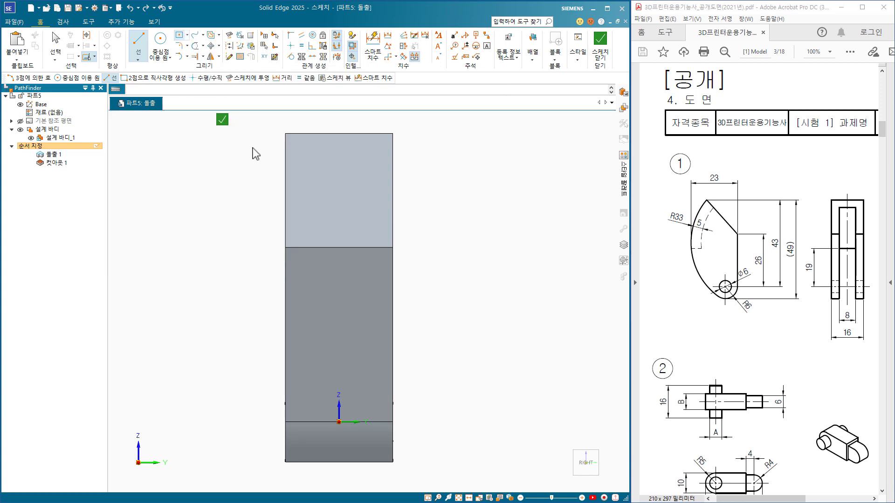
{"action": "left_click", "coordinate": [304, 123]}
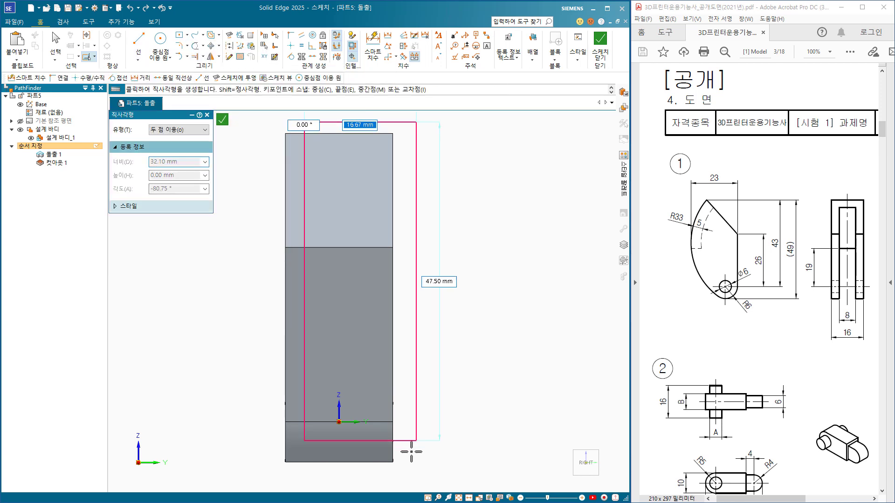
{"action": "left_click", "coordinate": [367, 472]}
{"action": "scroll", "coordinate": [224, 317], "scroll_direction": "down", "scroll_amount": 1}
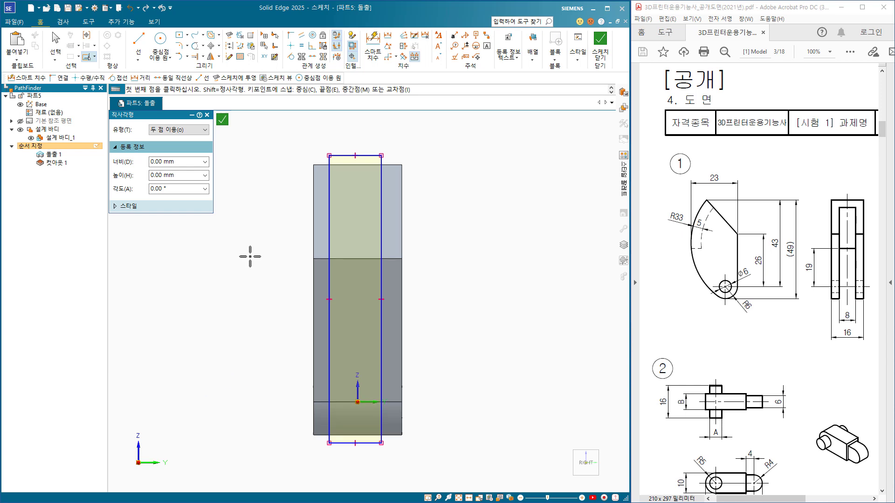
Align the midpoint of the rectangle's lower edge vertically with the origin using a horizontal/vertical relation.
{"action": "left_click", "coordinate": [290, 45]}
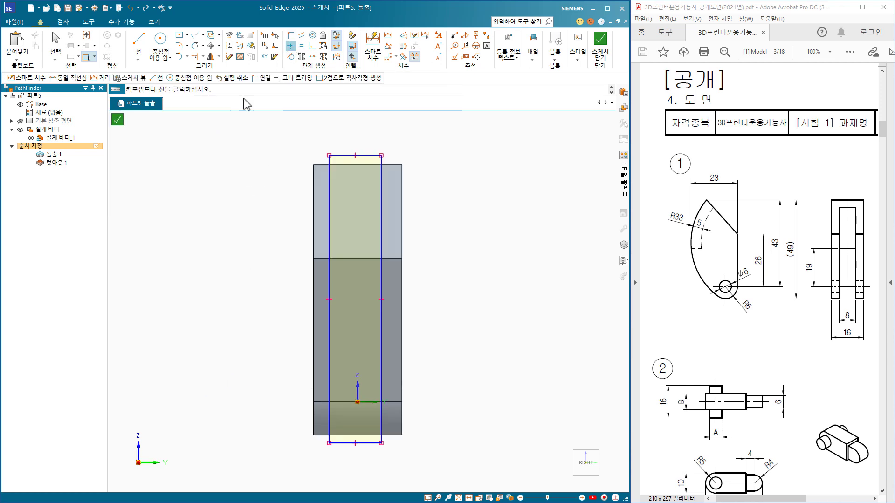
{"action": "left_click", "coordinate": [354, 443]}
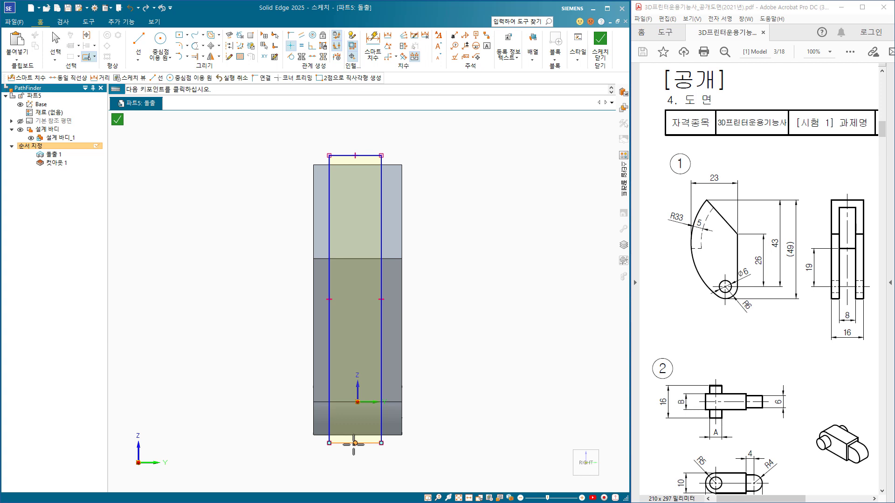
{"action": "left_click", "coordinate": [358, 401]}
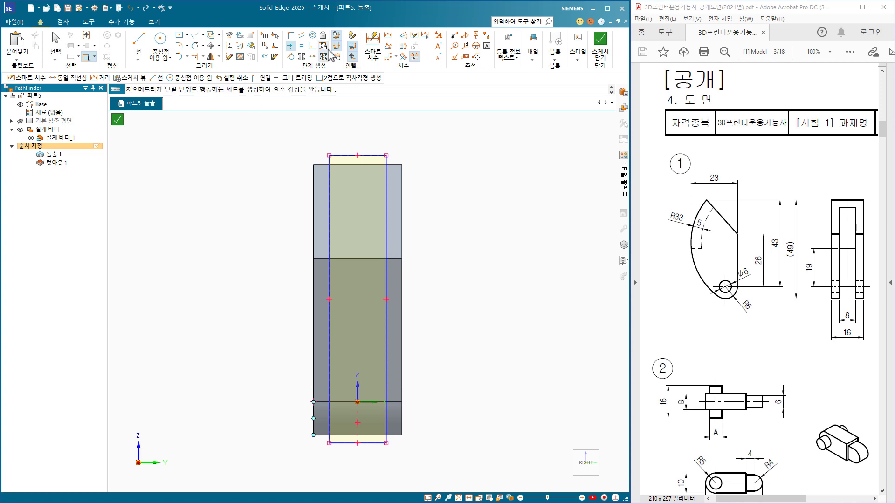
Dimension the slot rectangle's width across its upper edge and set it to 8 mm.
{"action": "left_click", "coordinate": [372, 46]}
{"action": "left_click", "coordinate": [374, 157]}
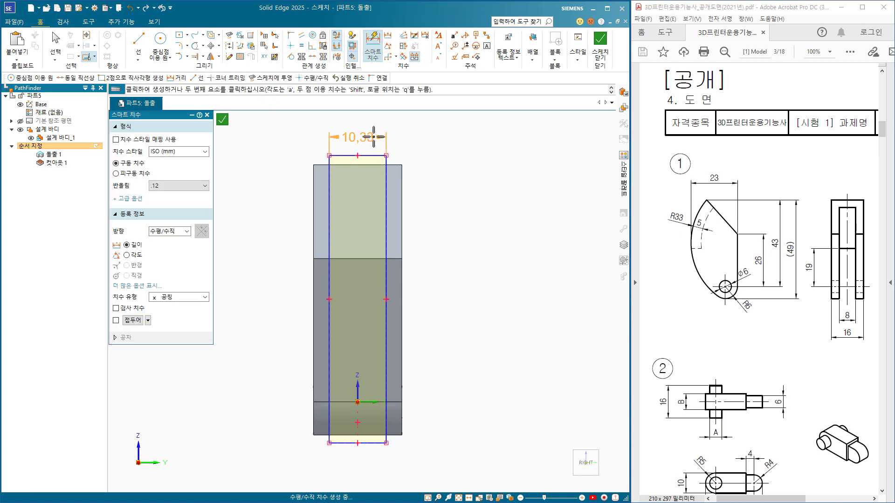
{"action": "left_click", "coordinate": [378, 132]}
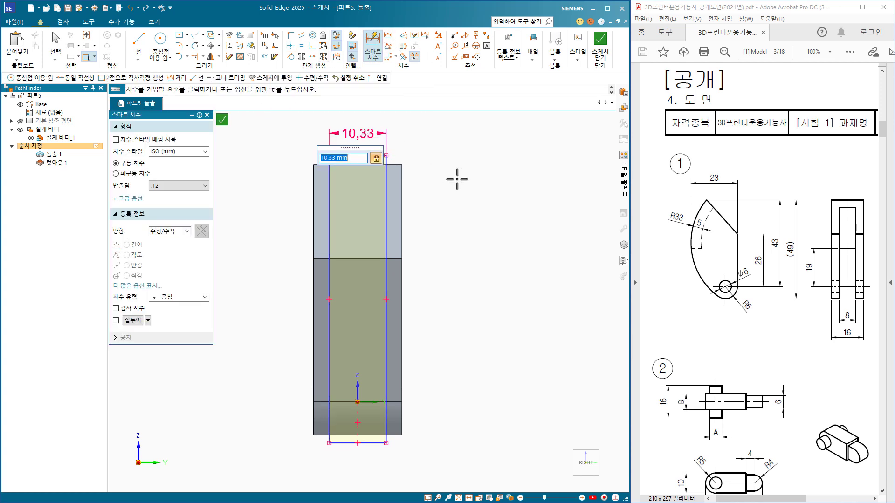
{"action": "type", "text": "8"}
{"action": "key", "text": "Return"}
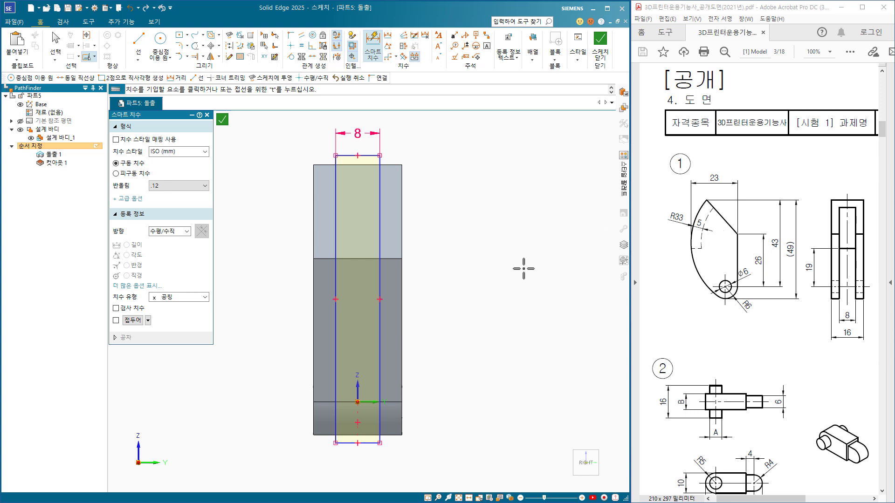
{"action": "key", "text": "Escape"}
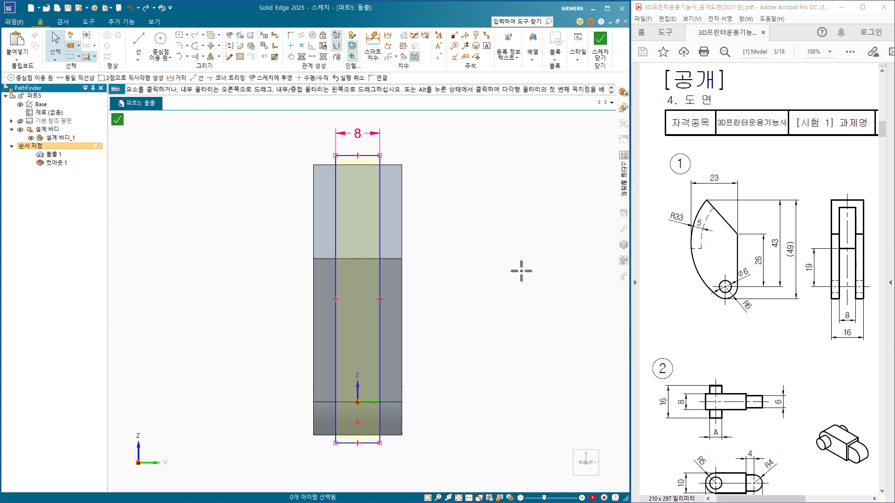
Dimension the slot rectangle's height along its long edge and set it to 52 mm.
{"action": "left_click", "coordinate": [373, 47]}
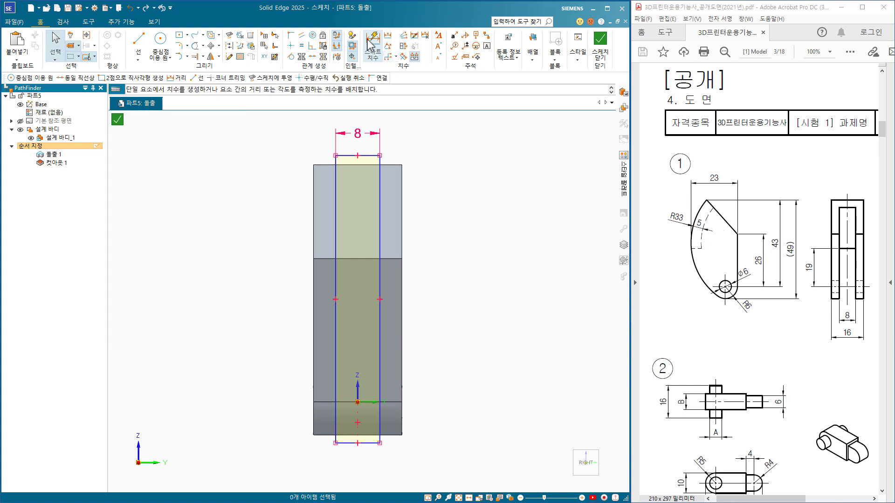
{"action": "left_click", "coordinate": [380, 238]}
{"action": "left_click", "coordinate": [489, 258]}
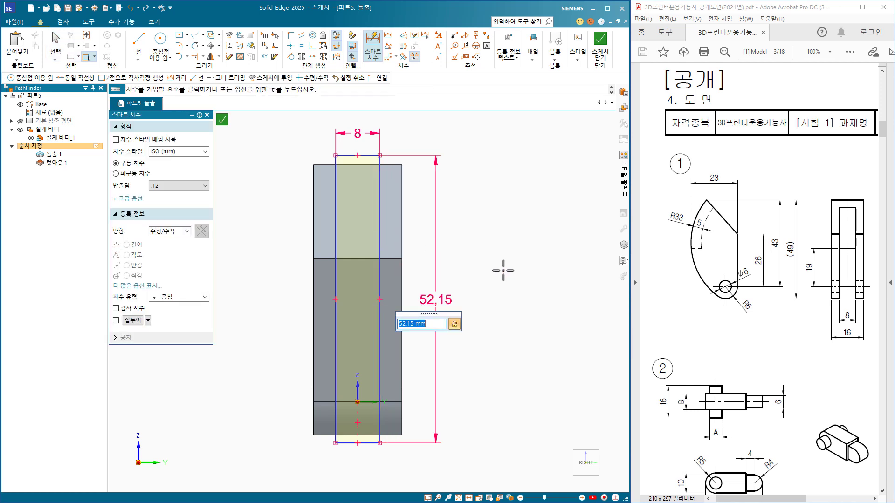
{"action": "type", "text": "52"}
{"action": "key", "text": "Return"}
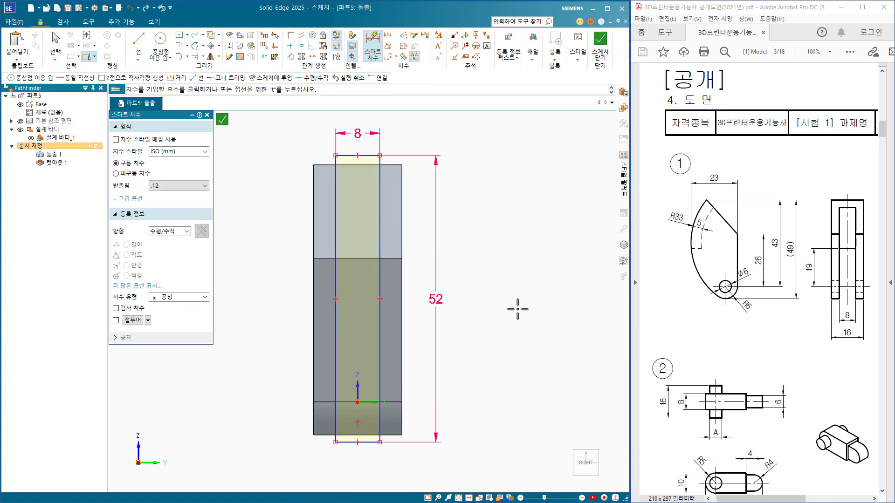
Dimension the vertical distance from the rectangle's lower edge to the origin and set it to 7 mm.
{"action": "left_click", "coordinate": [344, 443]}
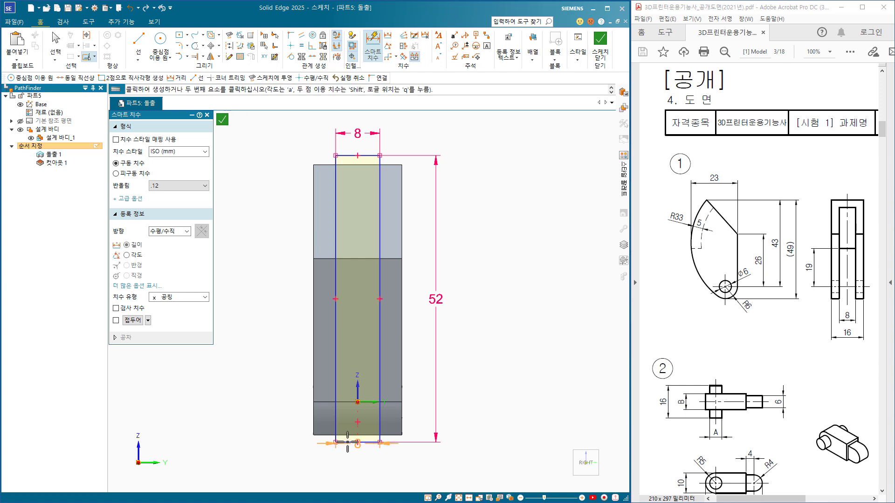
{"action": "left_click", "coordinate": [358, 401]}
{"action": "left_click", "coordinate": [274, 420]}
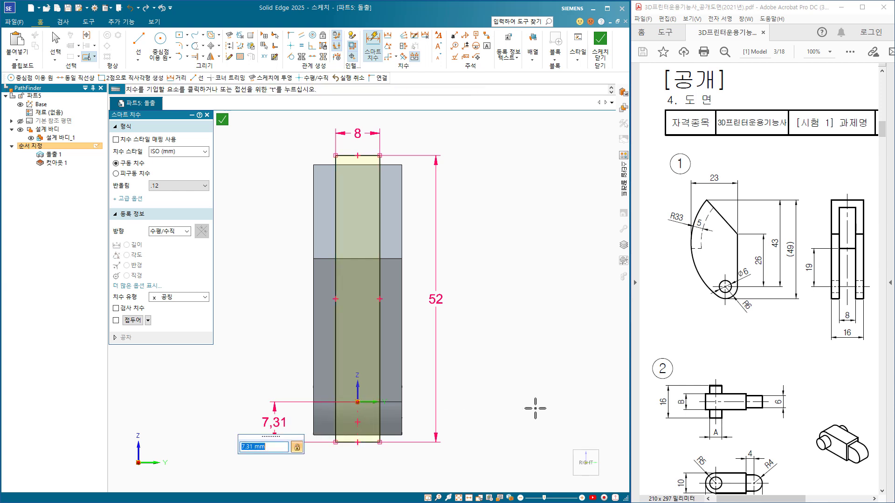
{"action": "type", "text": "7"}
{"action": "key", "text": "Return"}
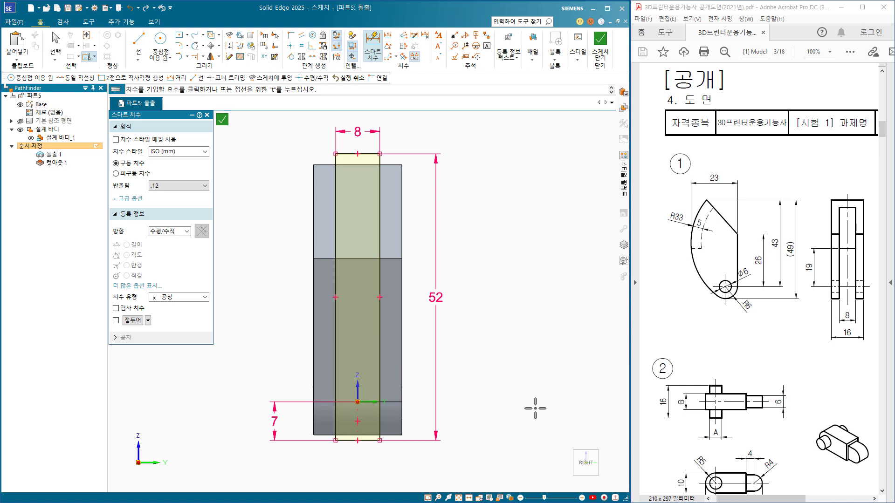
{"action": "key", "text": "Escape"}
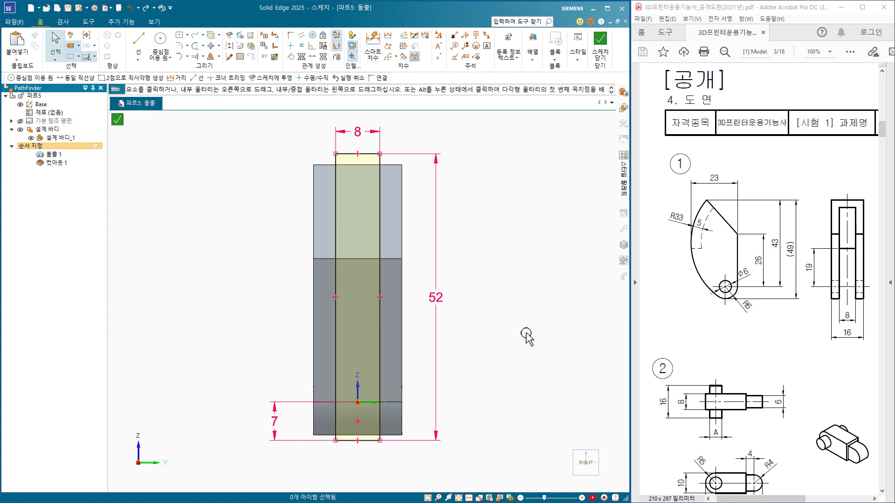
Close the slot sketch and cut it one-sided through the whole body, splitting it into two plates.
{"action": "left_click", "coordinate": [601, 44]}
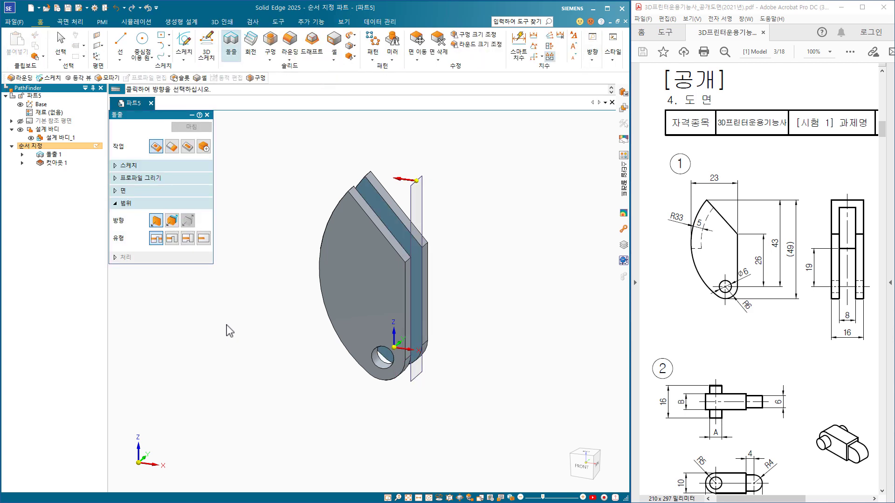
{"action": "left_click", "coordinate": [218, 314]}
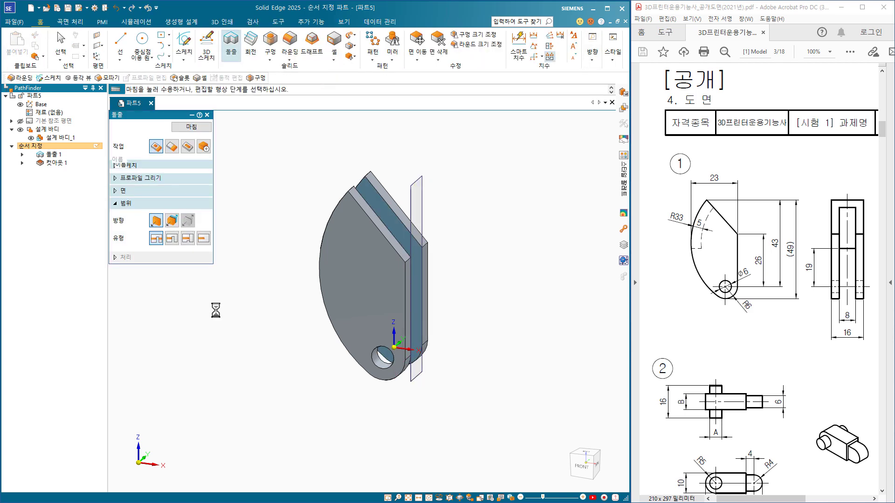
{"action": "left_click", "coordinate": [189, 129]}
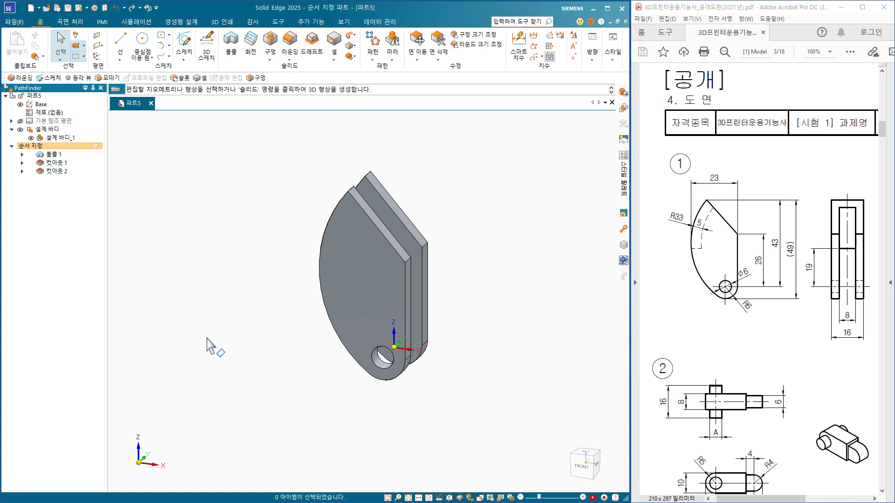
Start an Extrude sketch on the large outer side face, with the sketch plane's base edge aligned to the straight vertical edge.
{"action": "left_click", "coordinate": [231, 47]}
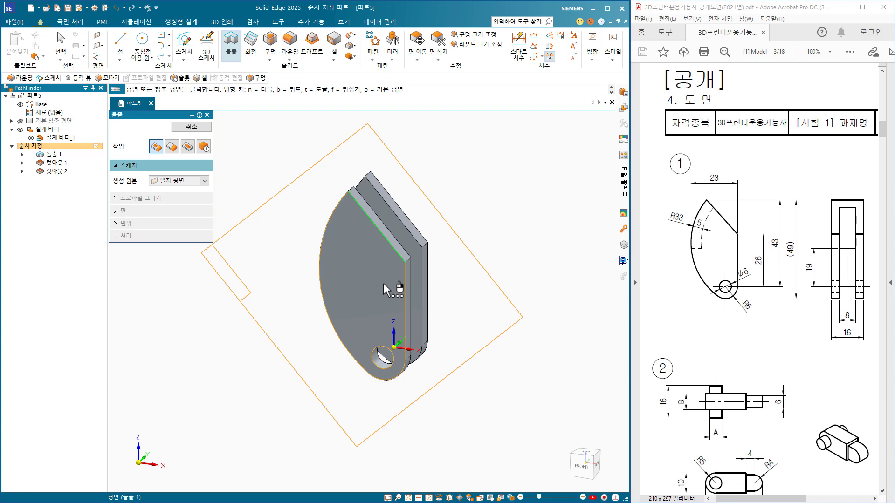
{"action": "key", "text": "n"}
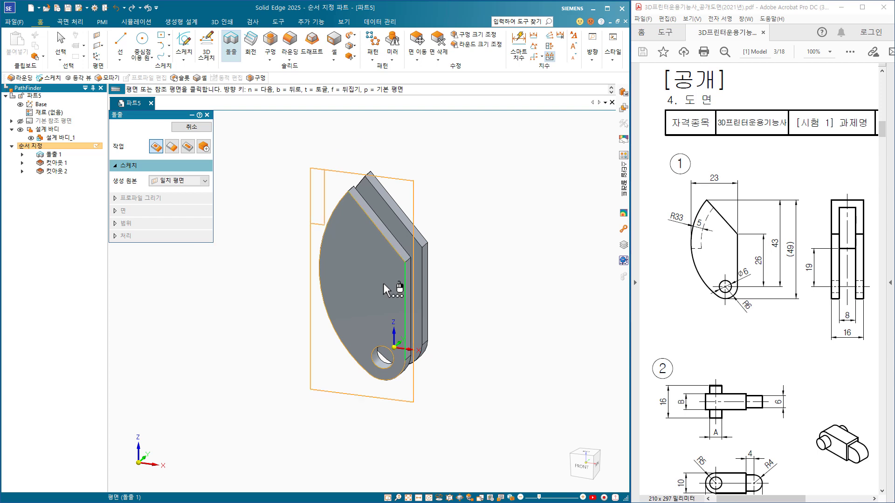
{"action": "key", "text": "n"}
{"action": "key", "text": "b"}
{"action": "left_click", "coordinate": [384, 284]}
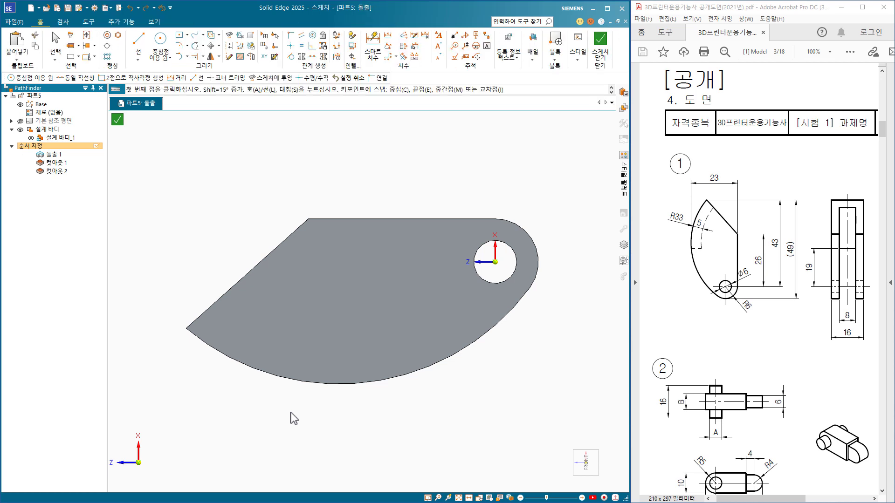
Project the large curved edge and the slanted straight edge of the side face into the sketch.
{"action": "left_click", "coordinate": [230, 39]}
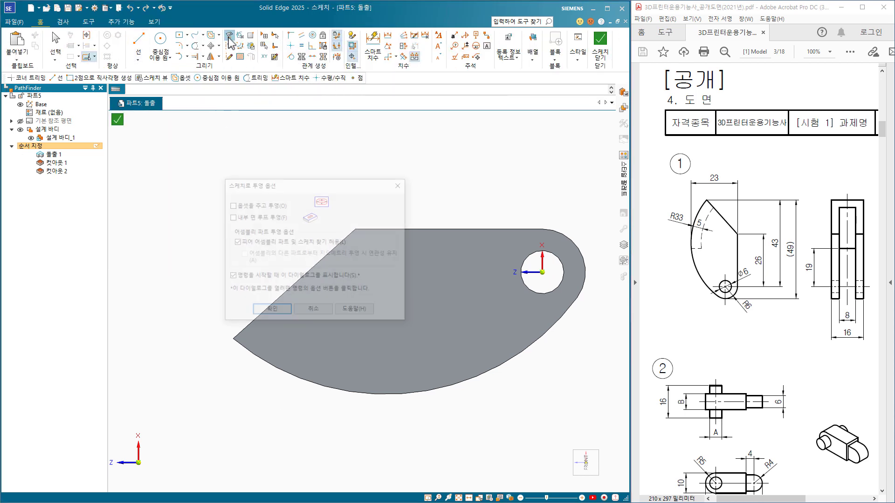
{"action": "left_click", "coordinate": [273, 308]}
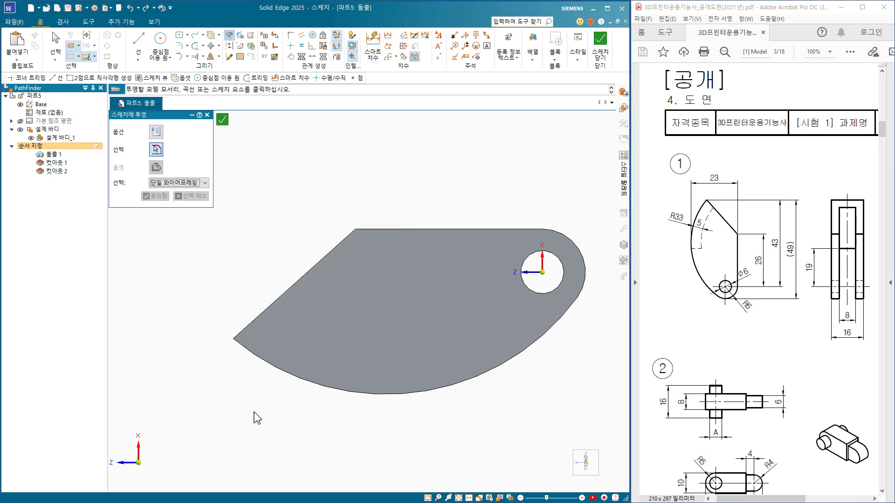
{"action": "left_click", "coordinate": [271, 367]}
{"action": "left_click", "coordinate": [261, 318]}
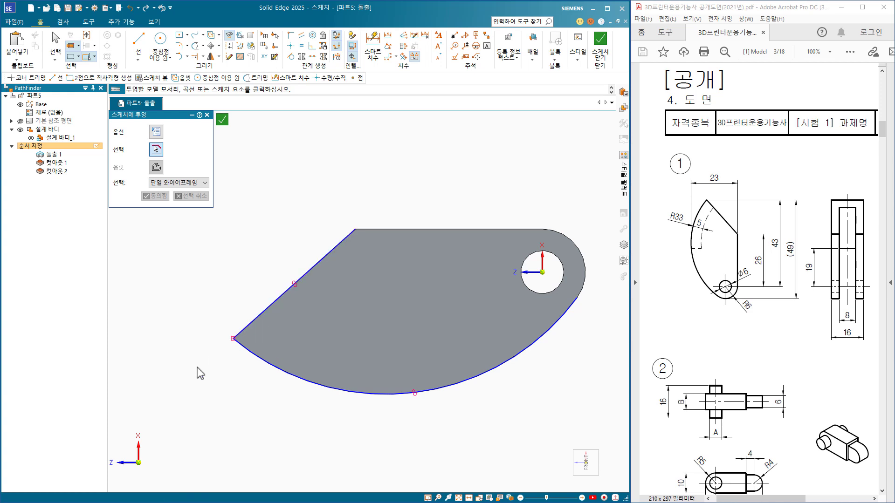
{"action": "right_click", "coordinate": [198, 368]}
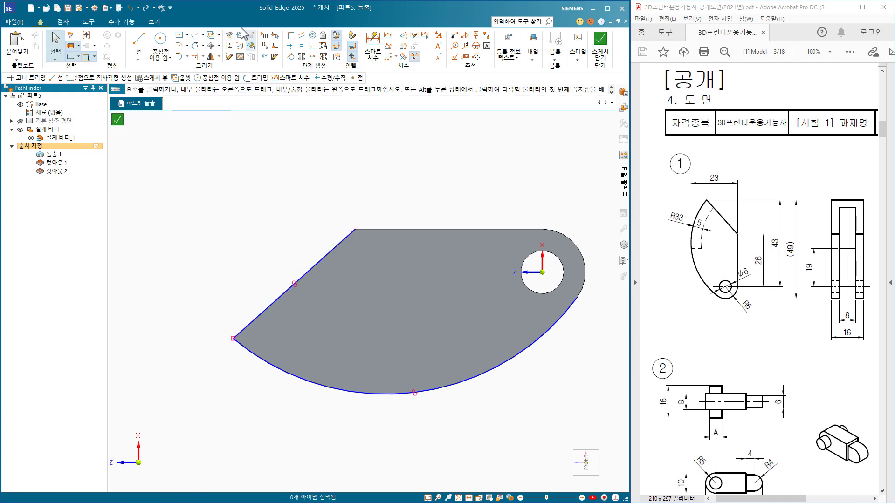
Offset the projected large arc 5 mm towards the inside of the body.
{"action": "left_click", "coordinate": [213, 35]}
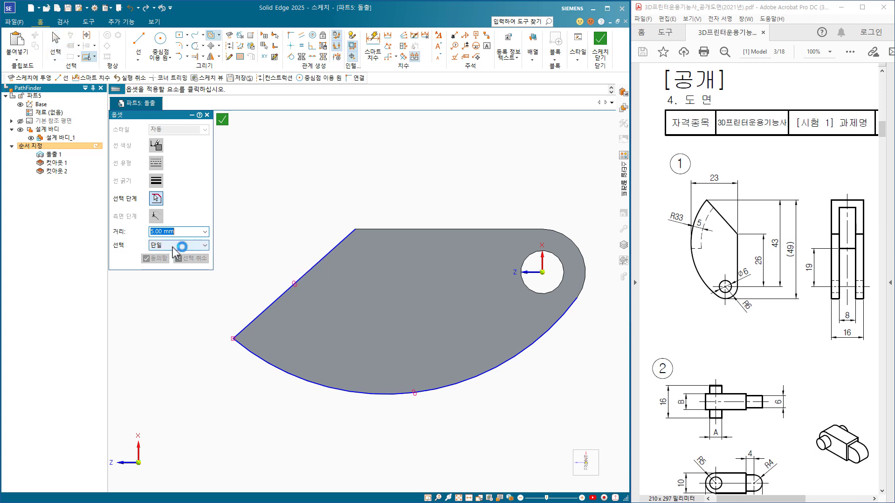
{"action": "left_click", "coordinate": [250, 355]}
{"action": "right_click", "coordinate": [314, 335]}
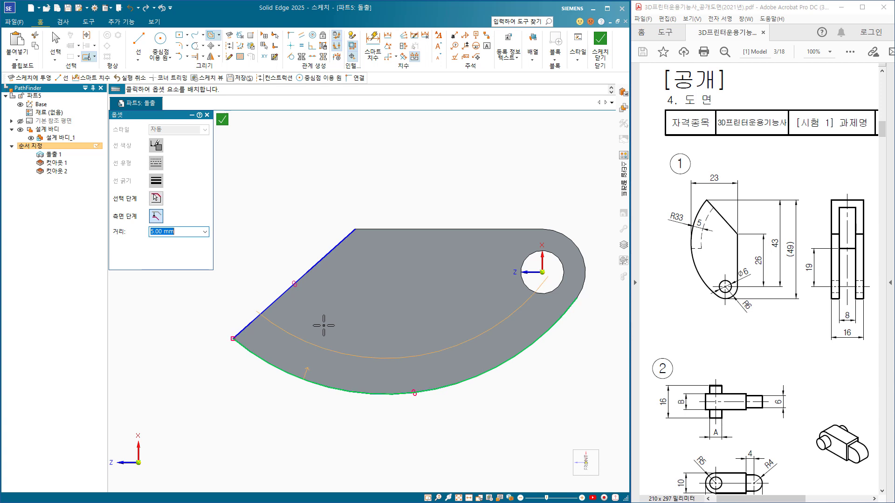
{"action": "left_click", "coordinate": [323, 326]}
{"action": "scroll", "coordinate": [226, 411], "scroll_direction": "up", "scroll_amount": 2}
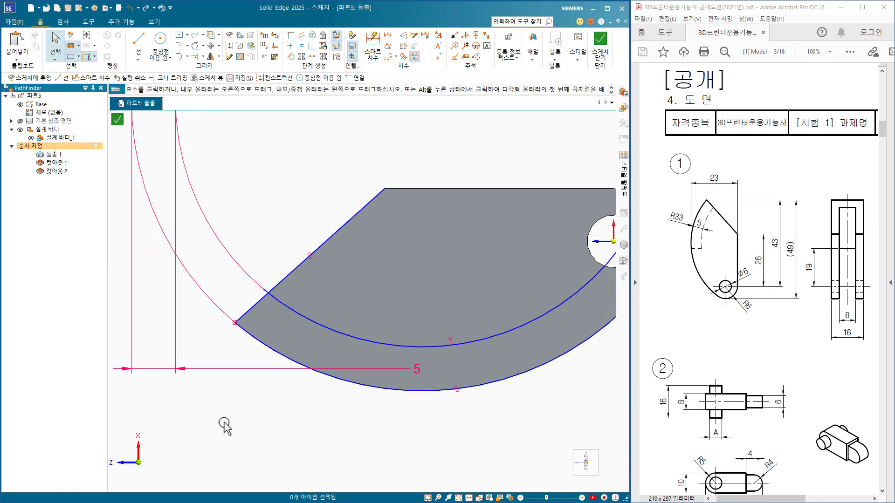
{"action": "scroll", "coordinate": [230, 452], "scroll_direction": "down", "scroll_amount": 3}
{"action": "middle_click_drag", "start_coordinate": [232, 455], "coordinate": [206, 457]}
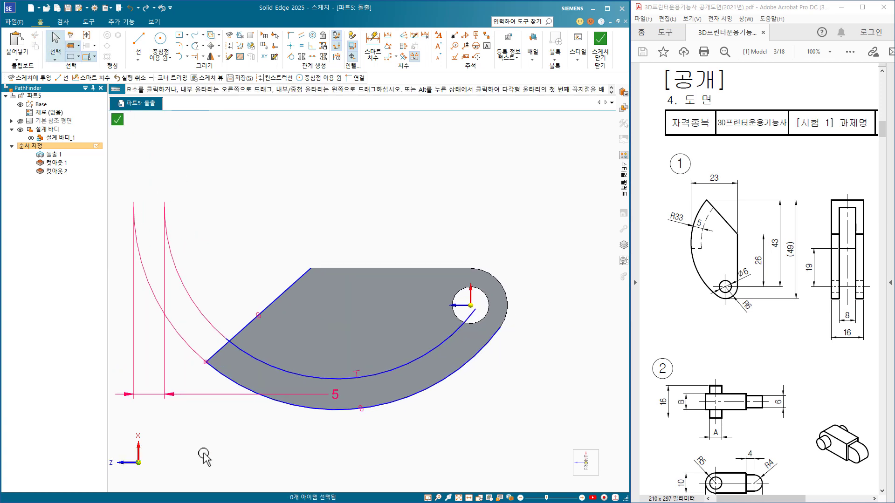
Draw a vertical line about 29 mm long across the body, crossing both the projected arc and its offset.
{"action": "left_click", "coordinate": [138, 43]}
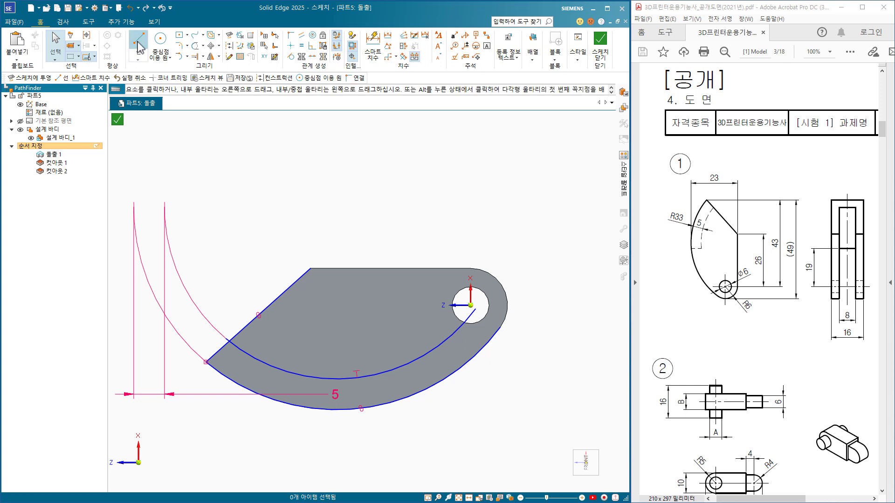
{"action": "left_click", "coordinate": [339, 252]}
{"action": "left_click", "coordinate": [344, 428]}
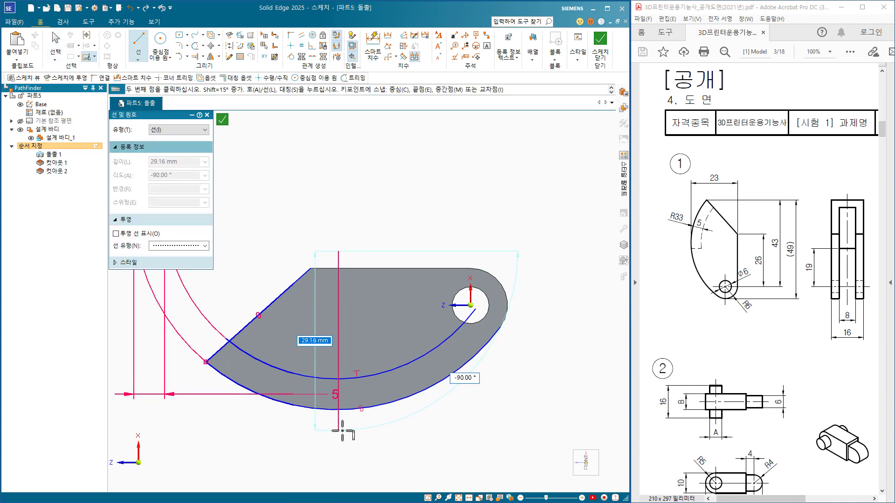
{"action": "key", "text": "Escape"}
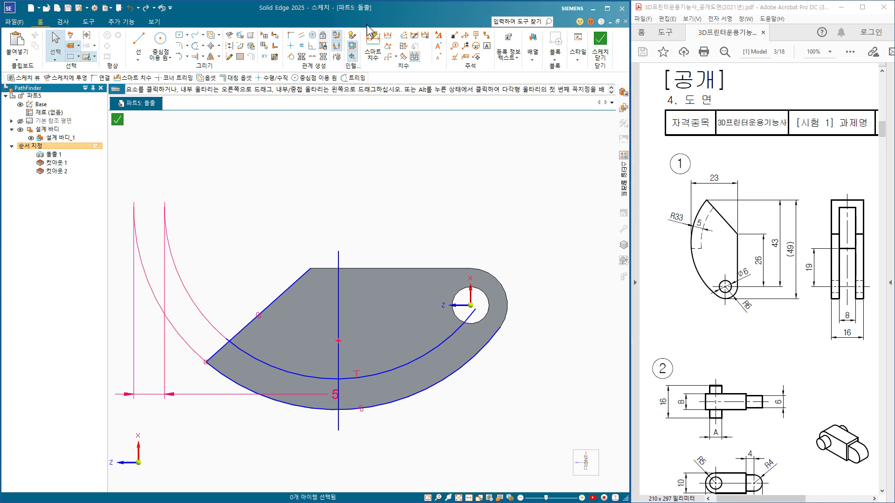
Dimension the horizontal distance between the origin and the vertical line and set it to 19 mm.
{"action": "left_click", "coordinate": [373, 44]}
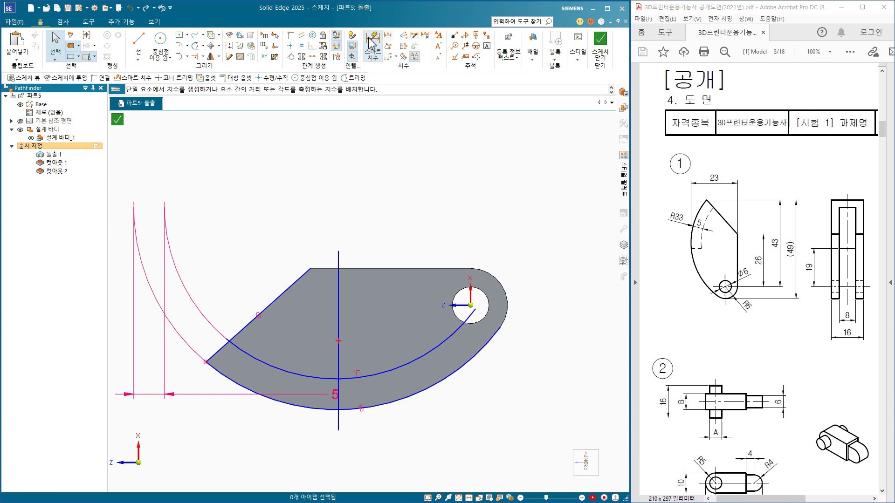
{"action": "left_click", "coordinate": [470, 305]}
{"action": "left_click", "coordinate": [339, 282]}
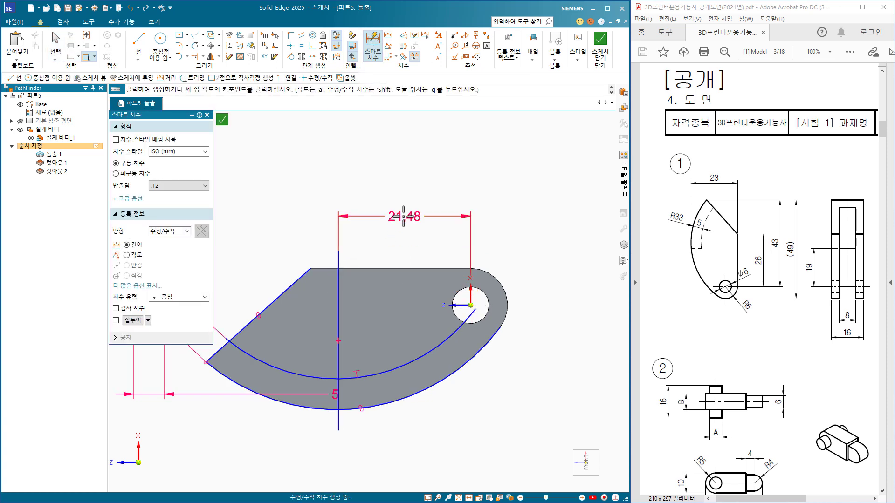
{"action": "left_click", "coordinate": [404, 216]}
{"action": "type", "text": "19"}
{"action": "key", "text": "Return"}
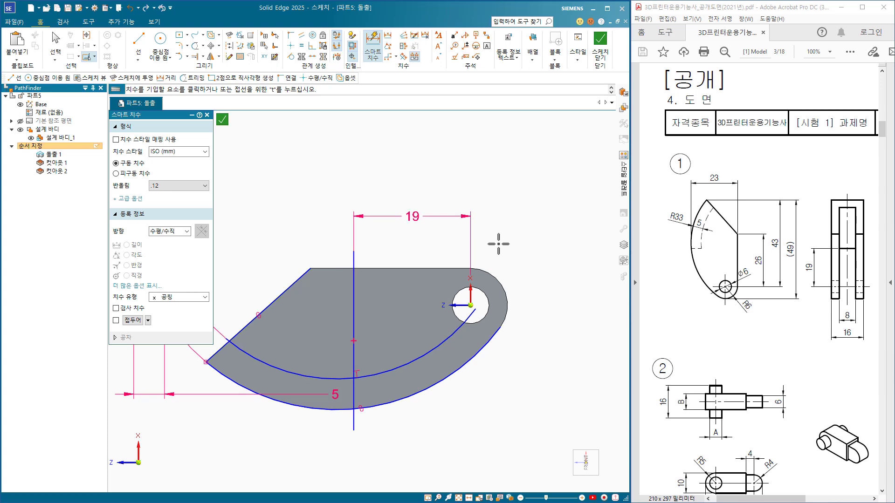
{"action": "key", "text": "Escape"}
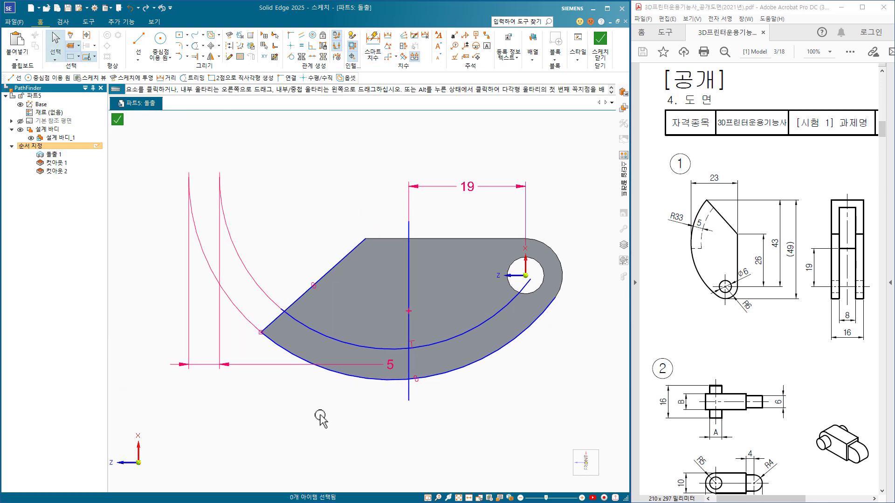
Corner-trim the slanted line, both arcs and the vertical line into a closed curved strip profile, and finish the sketch.
{"action": "left_click", "coordinate": [203, 45]}
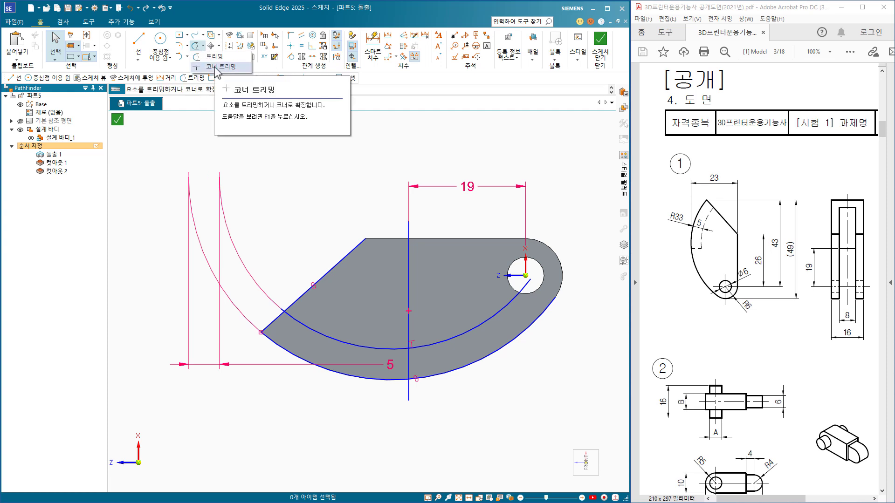
{"action": "left_click", "coordinate": [218, 67]}
{"action": "left_click_drag", "start_coordinate": [249, 307], "coordinate": [334, 322]}
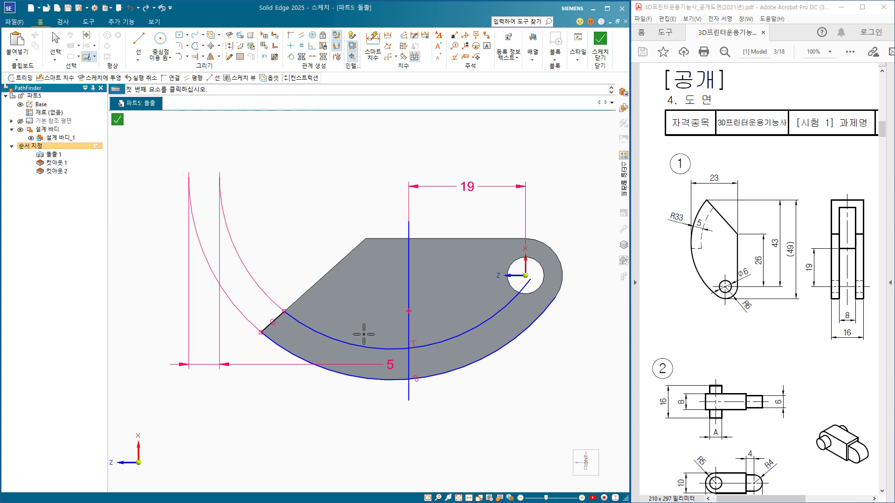
{"action": "mouse_move", "coordinate": [372, 396]}
{"action": "left_mouse_down"}
{"action": "mouse_move", "coordinate": [422, 368]}
{"action": "mouse_move", "coordinate": [394, 347]}
{"action": "mouse_move", "coordinate": [384, 323]}
{"action": "left_mouse_up"}
{"action": "key", "text": "Escape"}
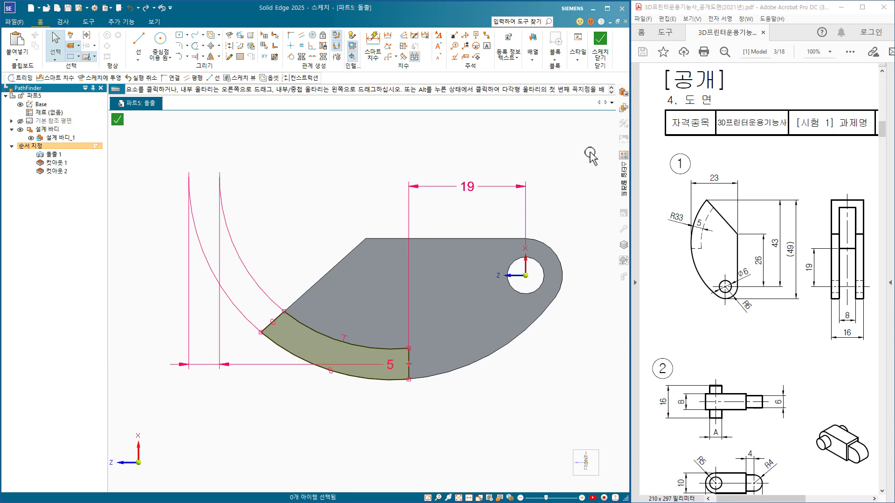
{"action": "left_click", "coordinate": [600, 42]}
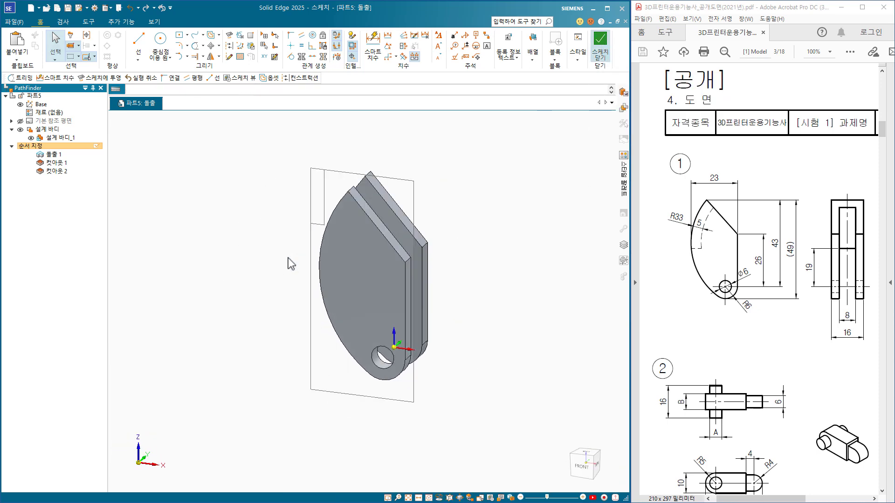
Extrude the curved strip profile through all towards the opposite plate to form the wall joining both plates.
{"action": "mouse_move", "coordinate": [376, 238]}
{"action": "middle_mouse_down"}
{"action": "mouse_move", "coordinate": [336, 236]}
{"action": "mouse_move", "coordinate": [358, 261]}
{"action": "middle_mouse_up"}
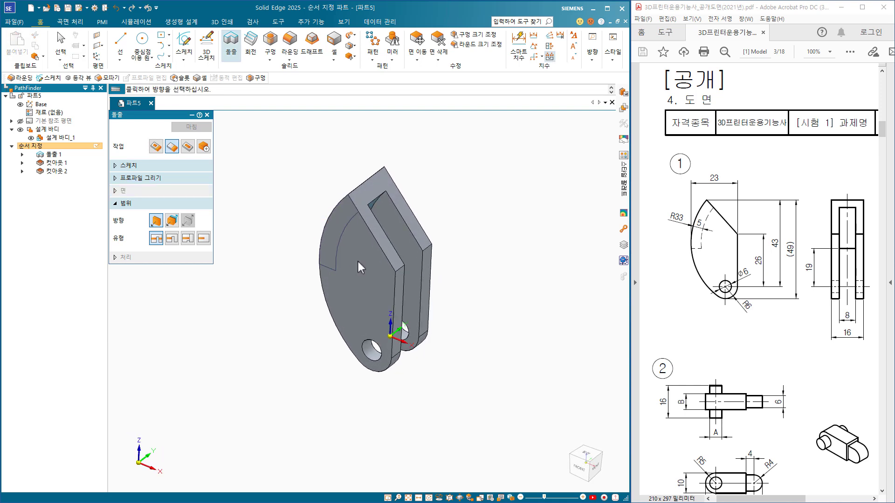
{"action": "mouse_move", "coordinate": [364, 256]}
{"action": "middle_mouse_down"}
{"action": "mouse_move", "coordinate": [300, 244]}
{"action": "mouse_move", "coordinate": [355, 250]}
{"action": "middle_mouse_up"}
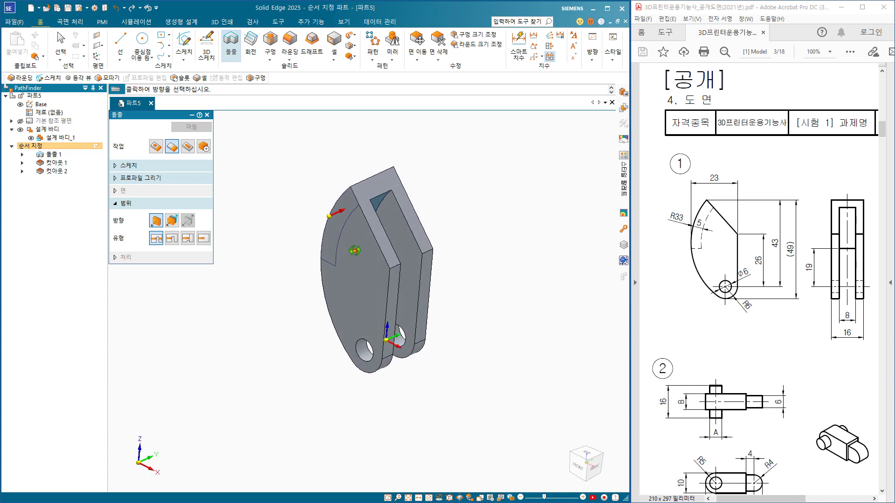
{"action": "left_click", "coordinate": [155, 240]}
{"action": "left_click", "coordinate": [397, 229]}
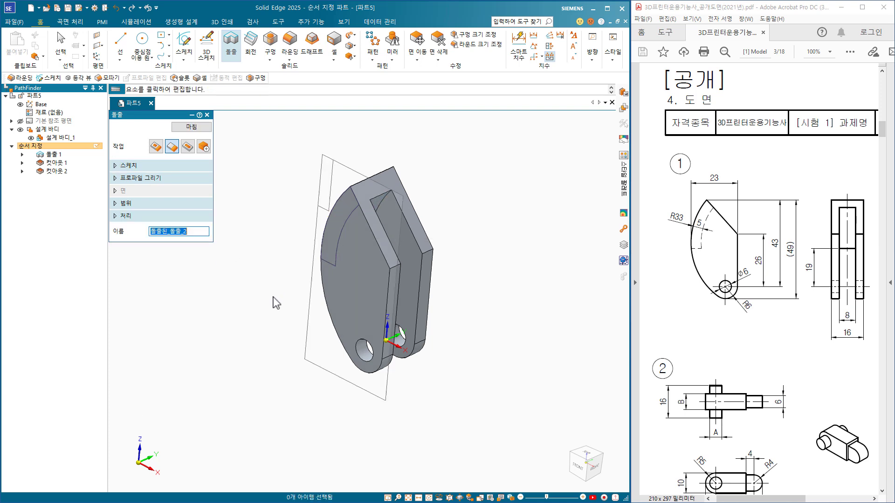
{"action": "left_click", "coordinate": [186, 130]}
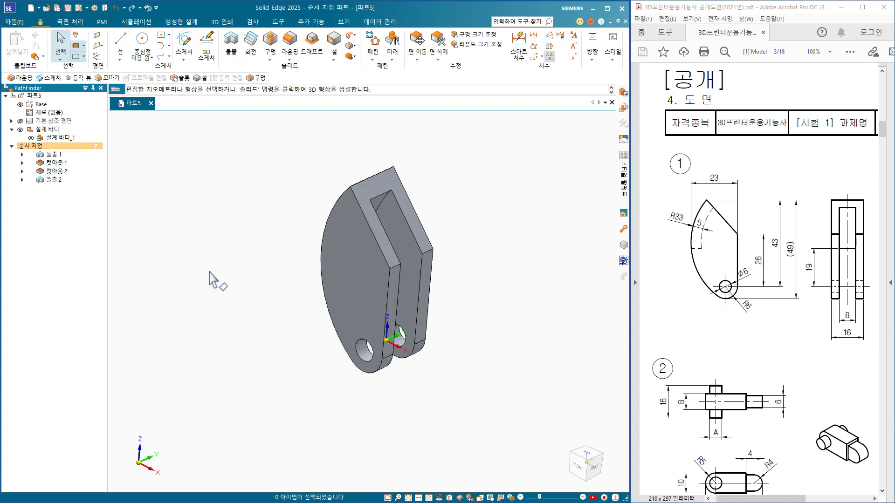
Begin an Extrude profile sketch on the outer side face with the hole, oriented so the part stands upright.
{"action": "key", "text": "ctrl+i"}
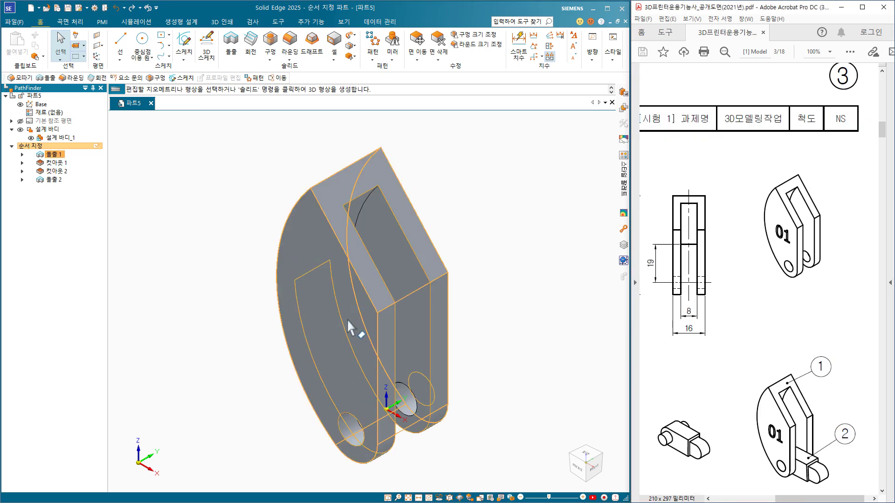
{"action": "middle_click_drag", "start_coordinate": [196, 347], "coordinate": [215, 325], "text": "shift"}
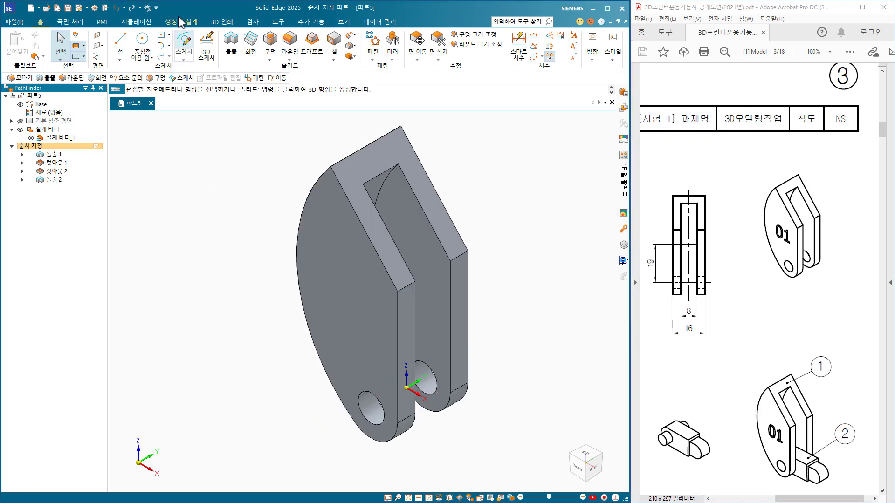
{"action": "left_click", "coordinate": [231, 41]}
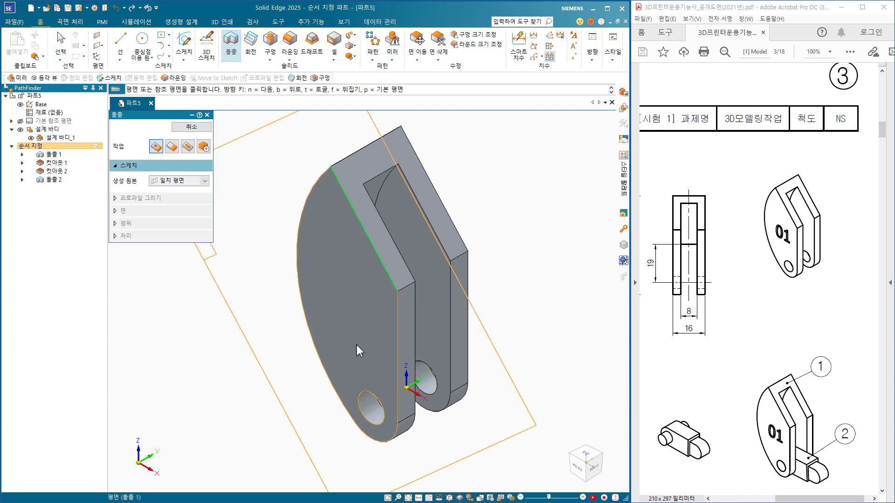
{"action": "scroll", "coordinate": [362, 325], "scroll_direction": "down", "scroll_amount": 3}
{"action": "middle_click_drag", "start_coordinate": [365, 315], "coordinate": [380, 283], "text": "shift"}
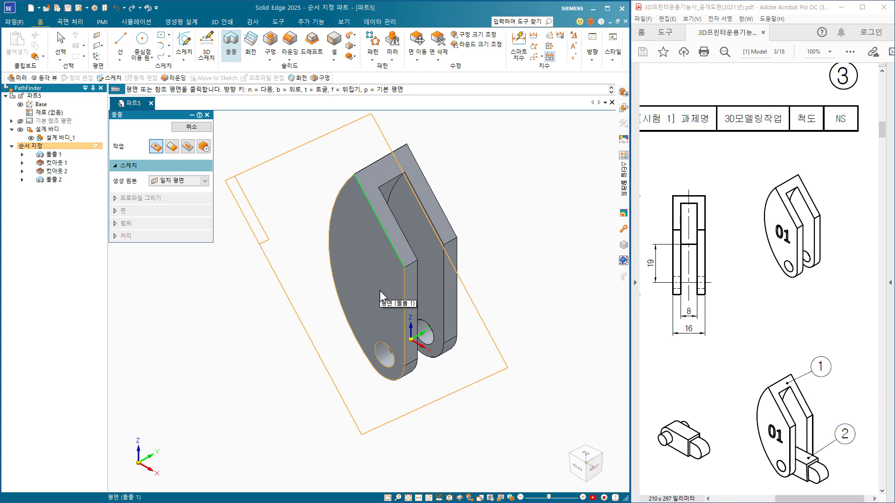
{"action": "key", "text": "n"}
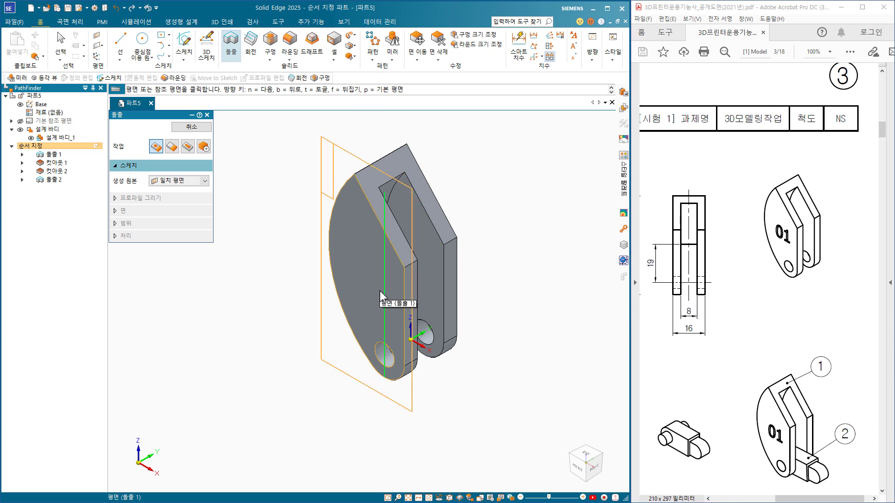
{"action": "key", "text": "n"}
{"action": "left_click", "coordinate": [379, 289]}
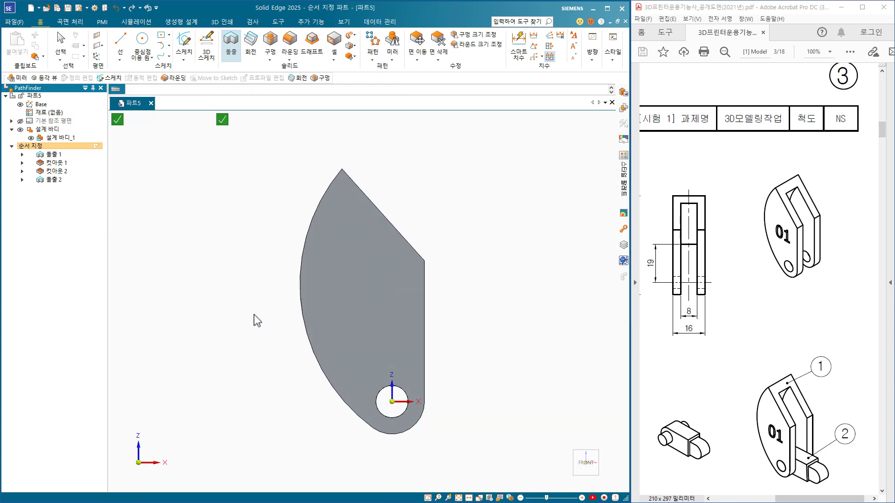
Create the text profile "03" in the 나눔명조 ExtraBold font, place it mid-face above the hole, and finish the sketch.
{"action": "left_click", "coordinate": [88, 22]}
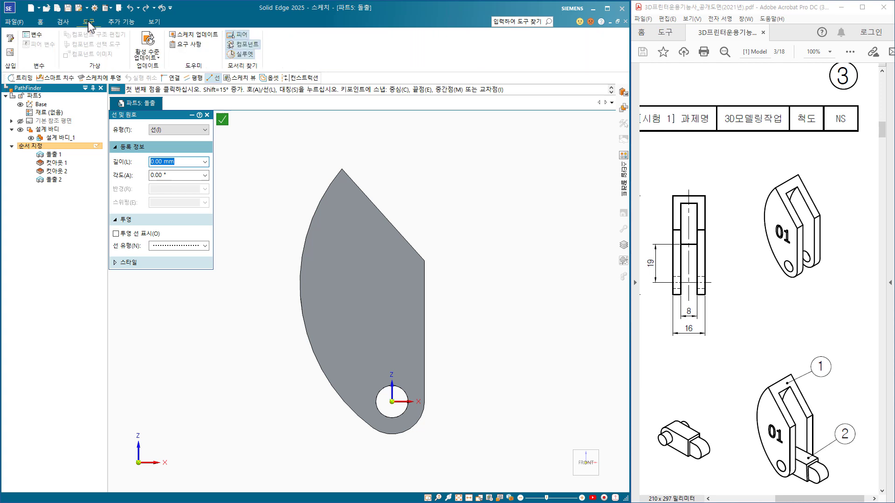
{"action": "left_click", "coordinate": [11, 39]}
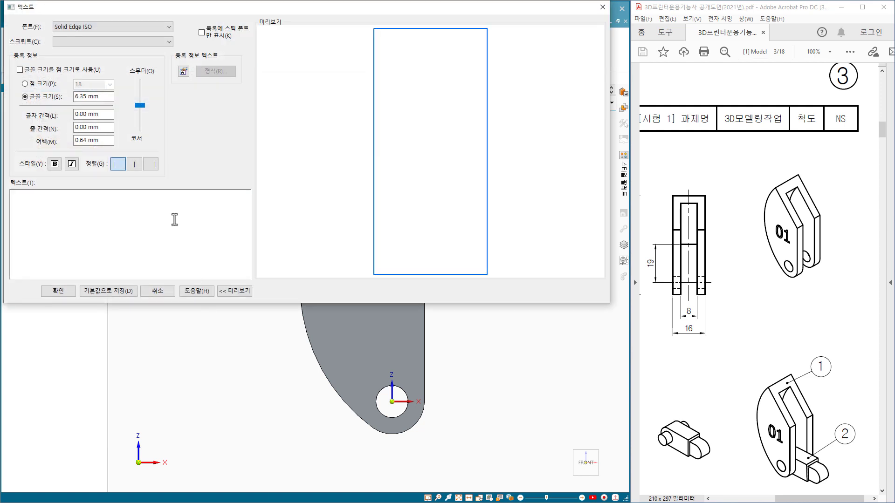
{"action": "type", "text": "03"}
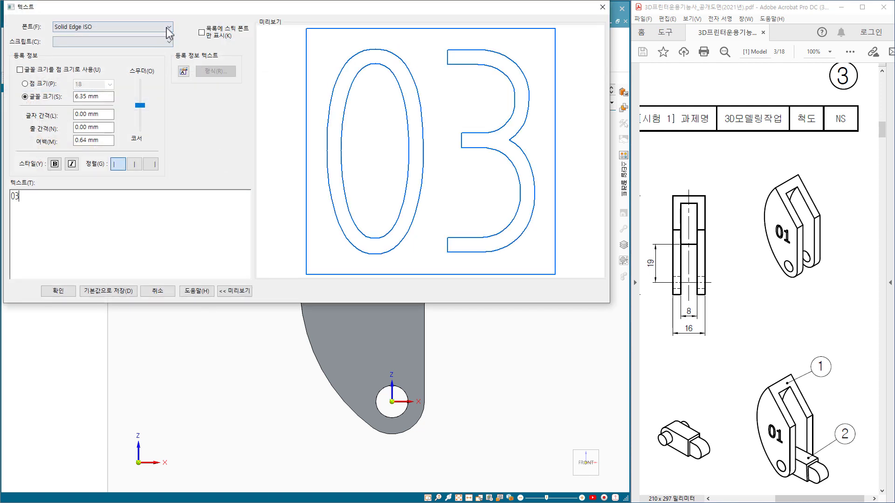
{"action": "left_click", "coordinate": [166, 27]}
{"action": "left_click_drag", "start_coordinate": [169, 202], "coordinate": [170, 231]}
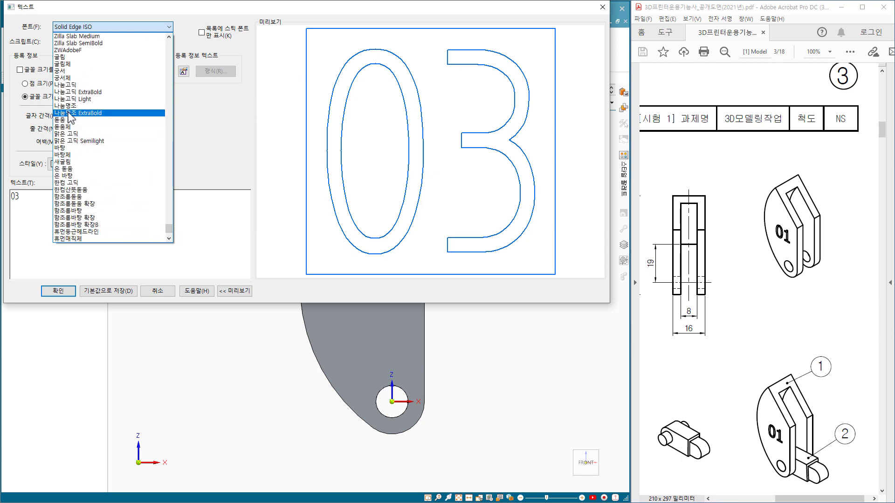
{"action": "left_click", "coordinate": [70, 113]}
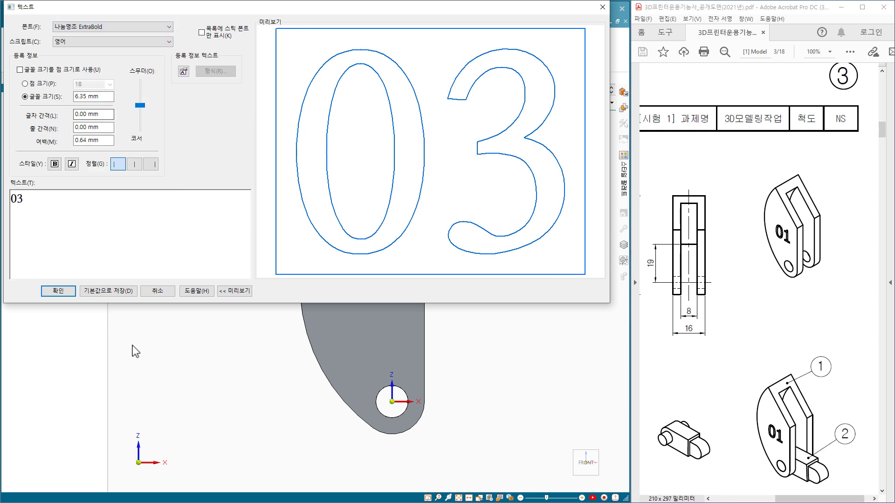
{"action": "left_click", "coordinate": [51, 291]}
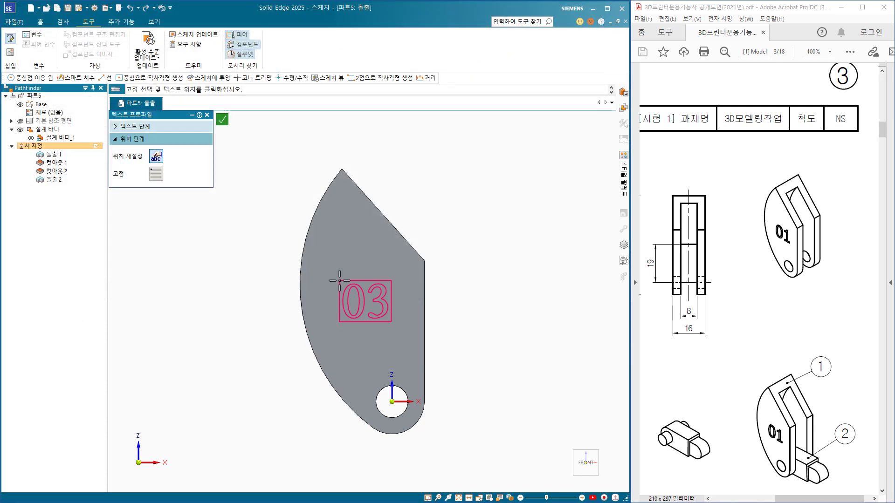
{"action": "left_click", "coordinate": [339, 282]}
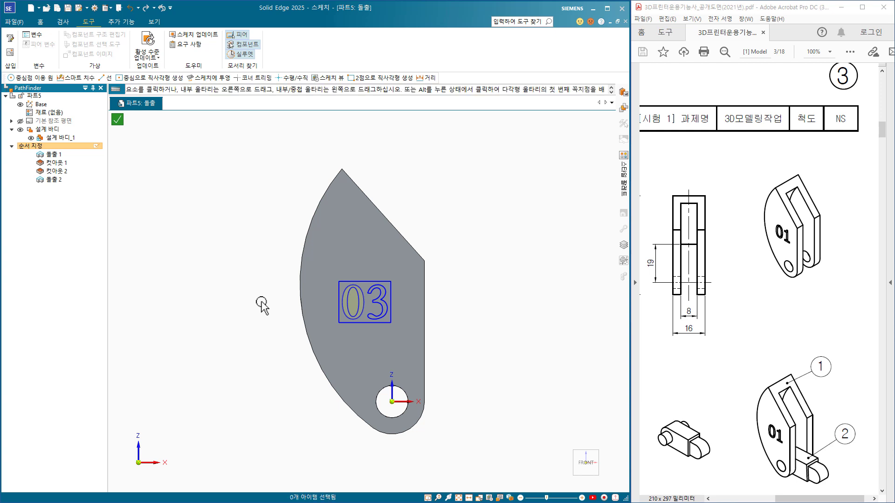
{"action": "left_click", "coordinate": [117, 121]}
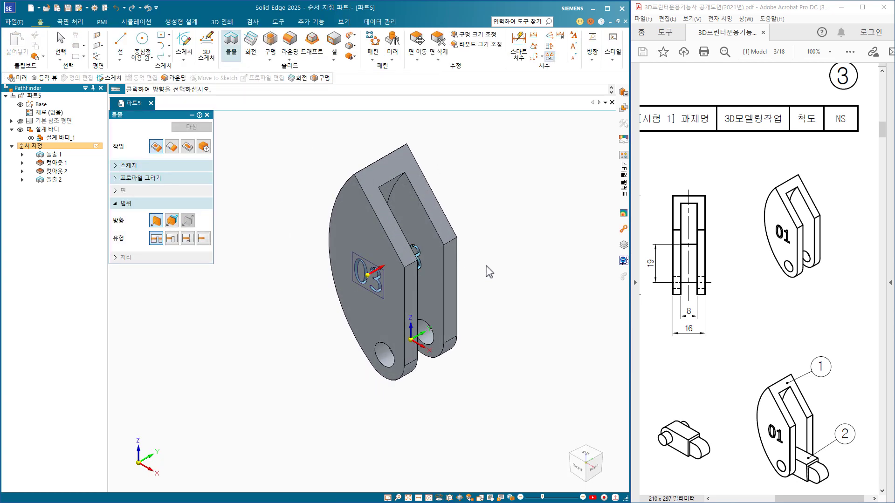
Engrave the "03" text into the side face with a finite depth of 0.5 mm.
{"action": "left_click", "coordinate": [204, 239]}
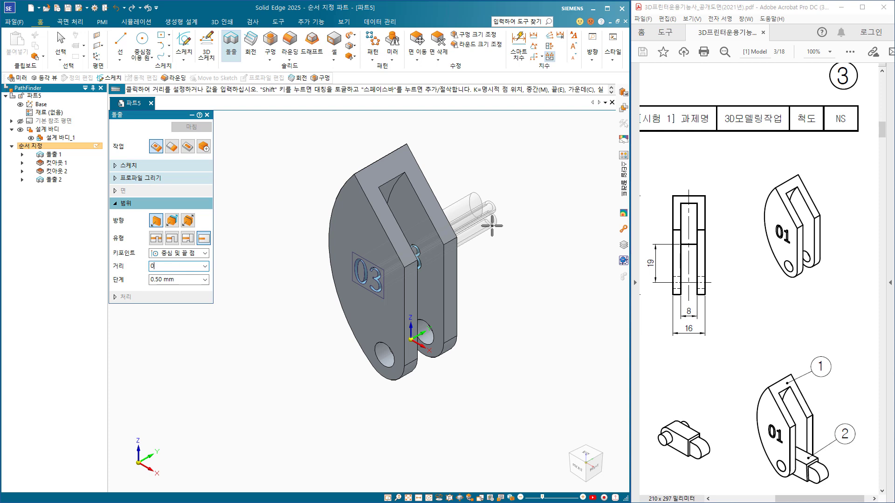
{"action": "type", "text": "0.5"}
{"action": "key", "text": "Return"}
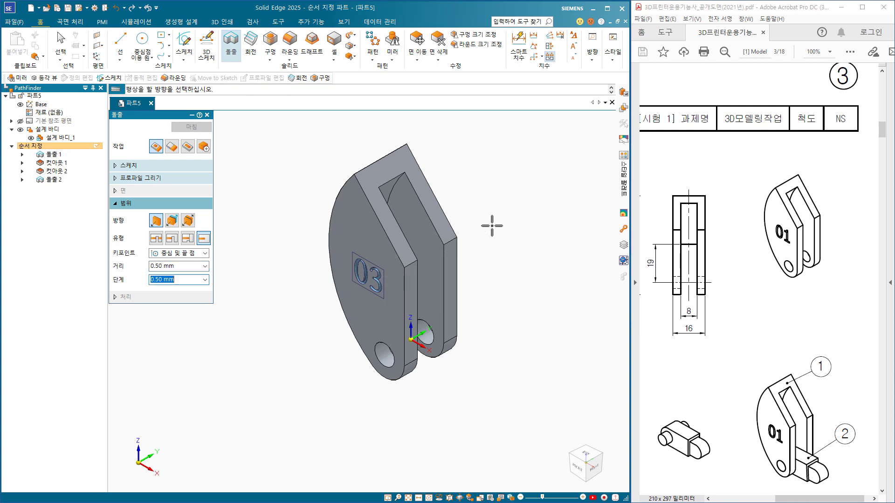
{"action": "left_click", "coordinate": [495, 231]}
{"action": "left_click", "coordinate": [191, 127]}
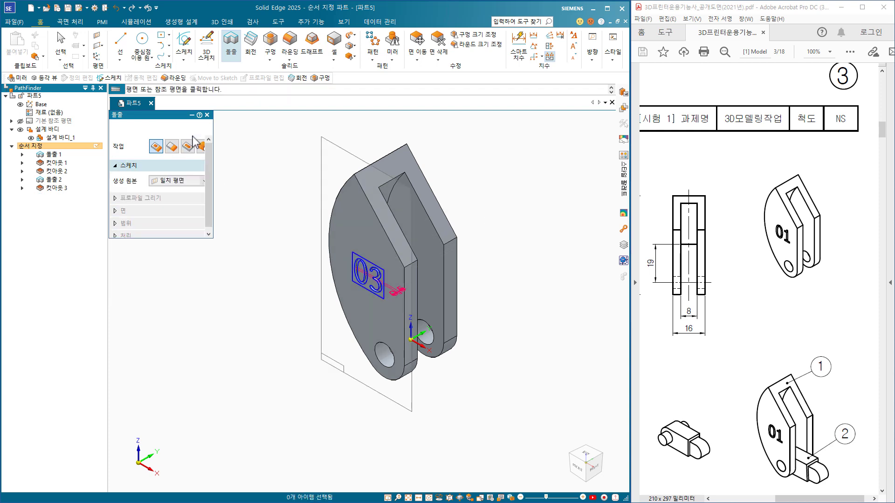
{"action": "left_click", "coordinate": [191, 126]}
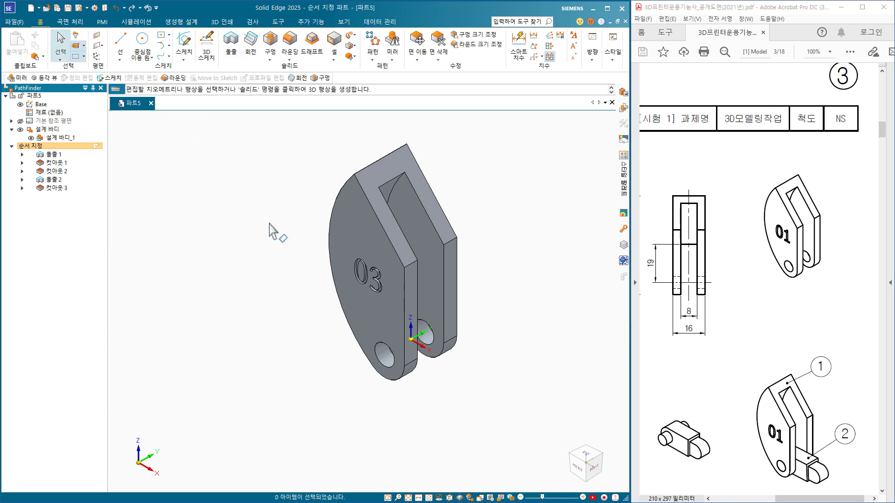
Start saving the part and create a new folder named 03 inside the 01_Solid Edge folder.
{"action": "scroll", "coordinate": [269, 230], "scroll_direction": "up", "scroll_amount": 1}
{"action": "scroll", "coordinate": [270, 231], "scroll_direction": "up", "scroll_amount": 1}
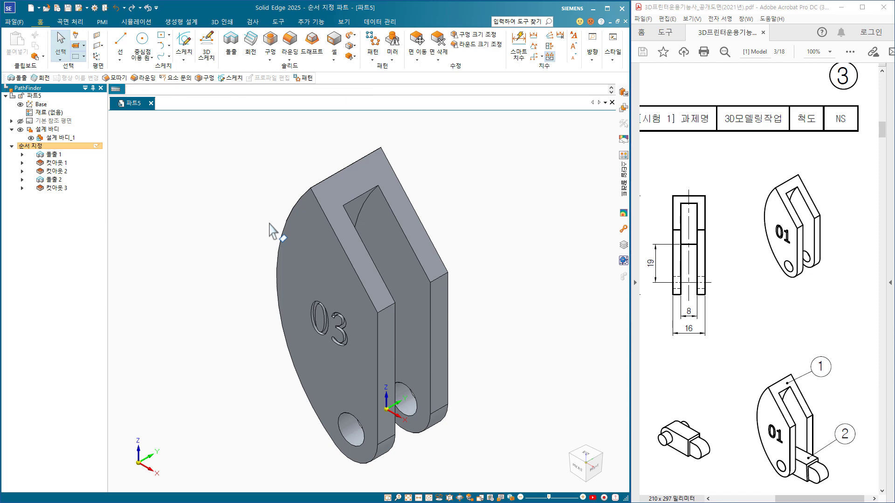
{"action": "key", "text": "ctrl+s"}
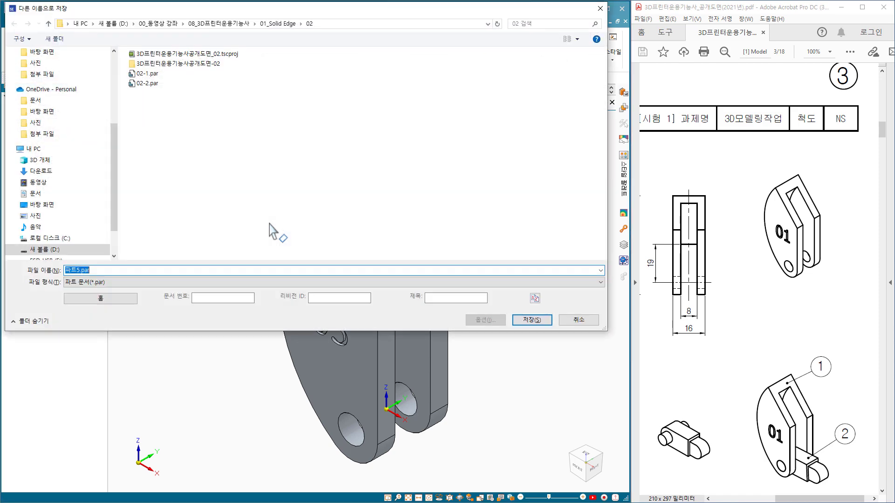
{"action": "left_click", "coordinate": [279, 24]}
{"action": "right_click", "coordinate": [176, 144]}
{"action": "left_click", "coordinate": [211, 149]}
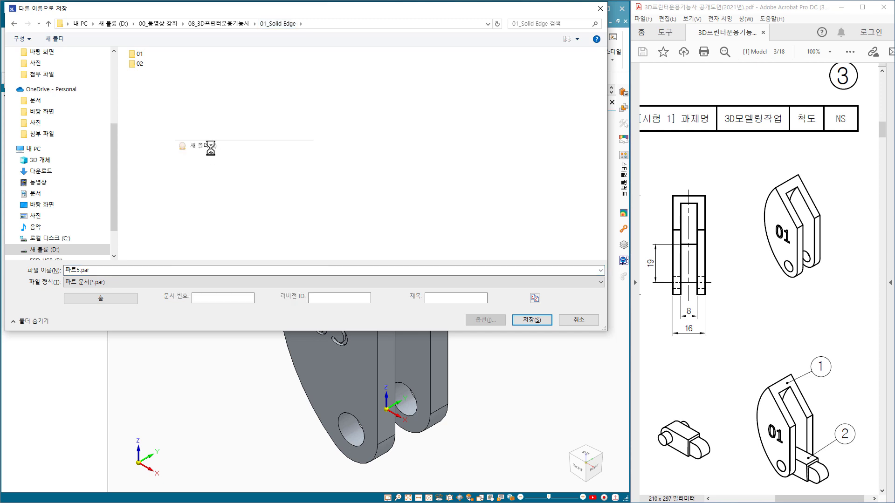
{"action": "left_click", "coordinate": [253, 139]}
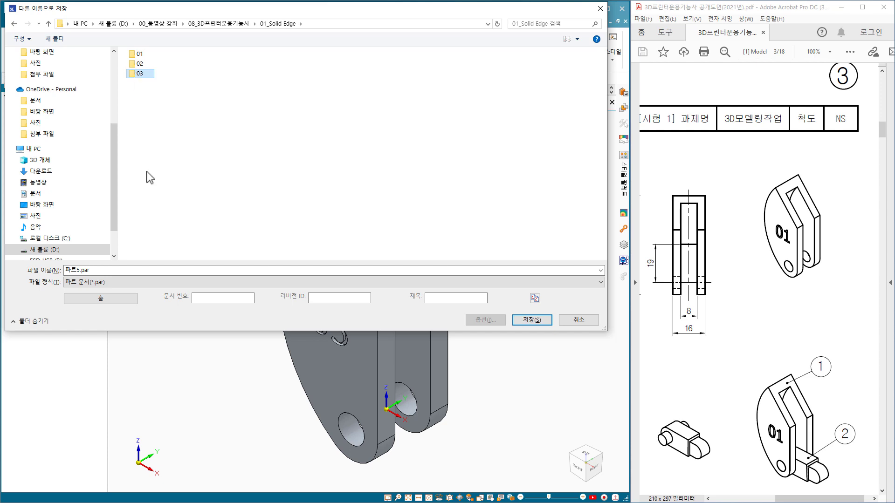
Save the part as 03-1 in the new 03 folder.
{"action": "key", "text": "Return"}
{"action": "left_click", "coordinate": [103, 272]}
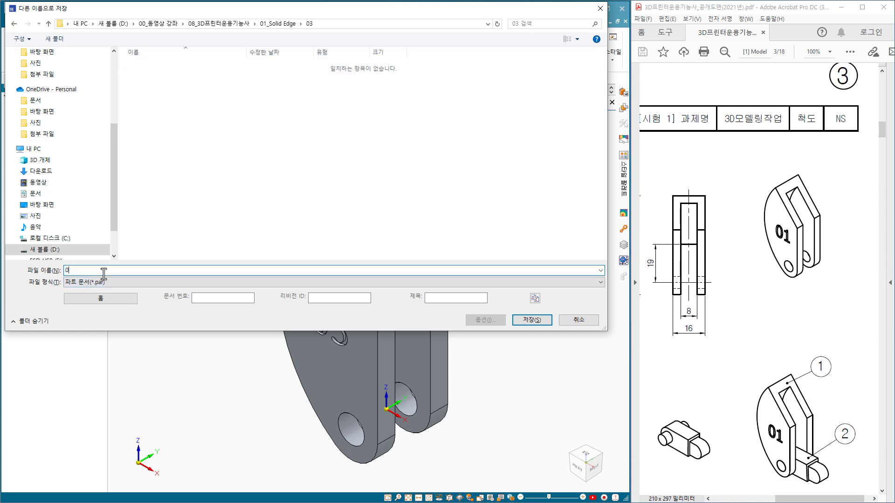
{"action": "key", "text": "Return"}
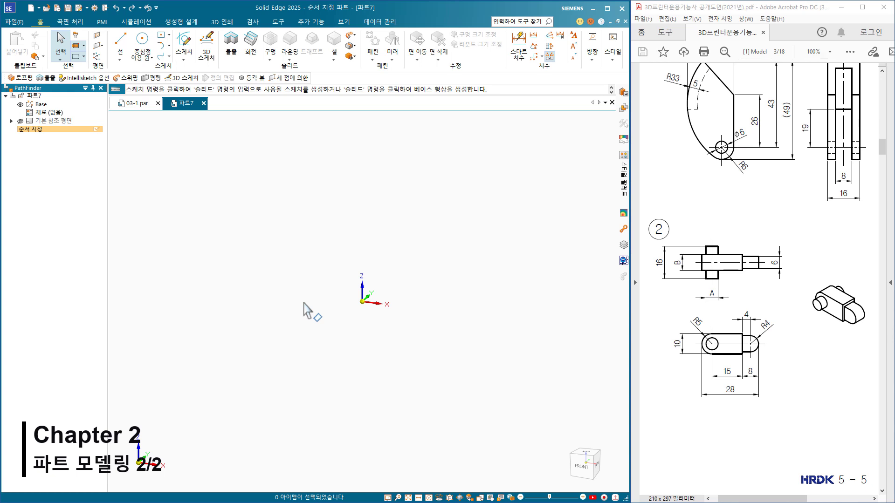
Start a sketch on the XZ plane and draw a circle about 21 mm in diameter centred on the origin.
{"action": "left_click", "coordinate": [187, 47]}
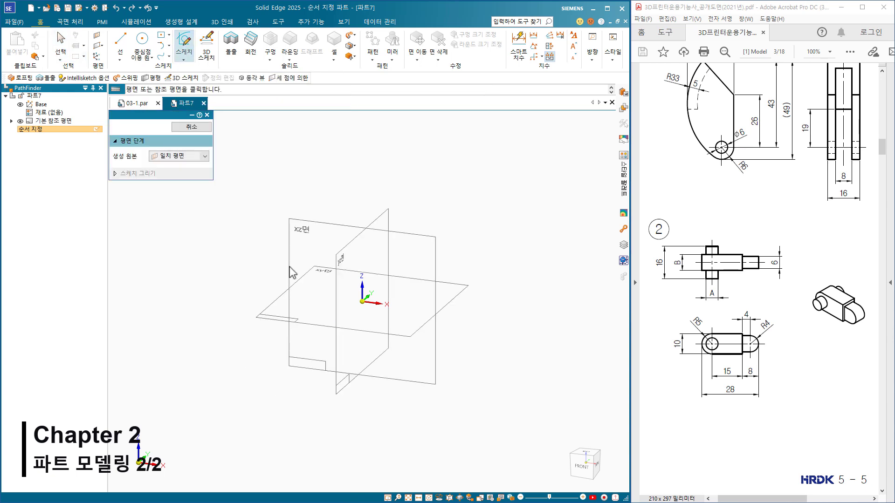
{"action": "left_click", "coordinate": [294, 246]}
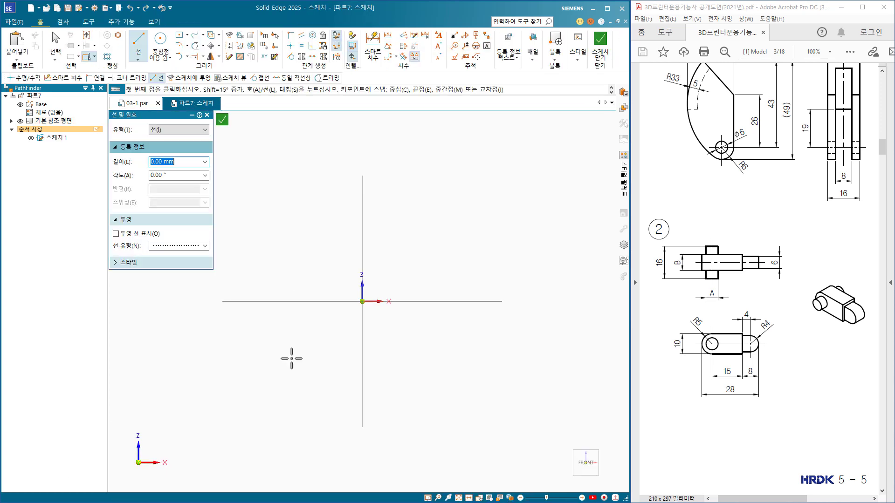
{"action": "left_click", "coordinate": [164, 44]}
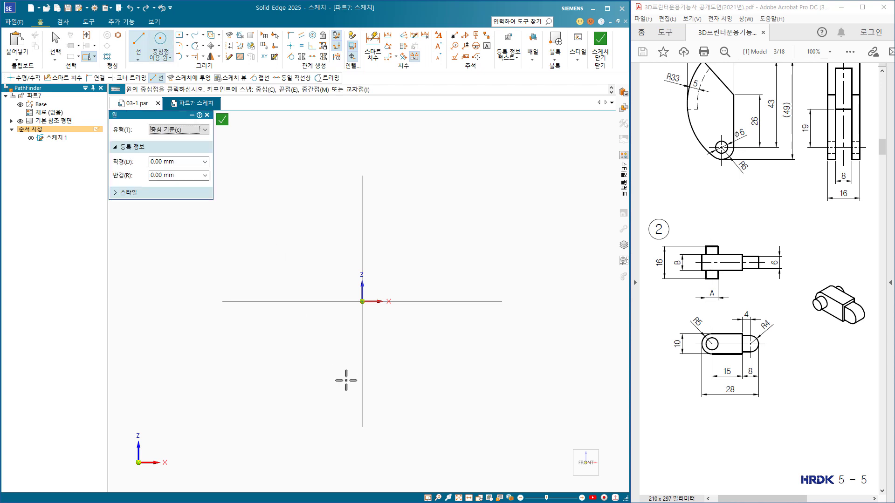
{"action": "left_click", "coordinate": [361, 302]}
{"action": "left_click", "coordinate": [342, 312]}
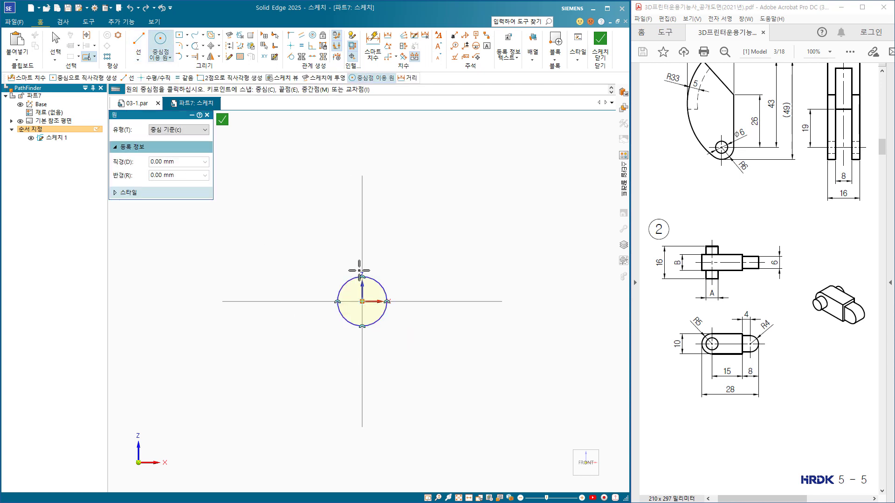
Dimension the circle's diameter as 10 mm.
{"action": "key", "text": "d"}
{"action": "left_click", "coordinate": [346, 318]}
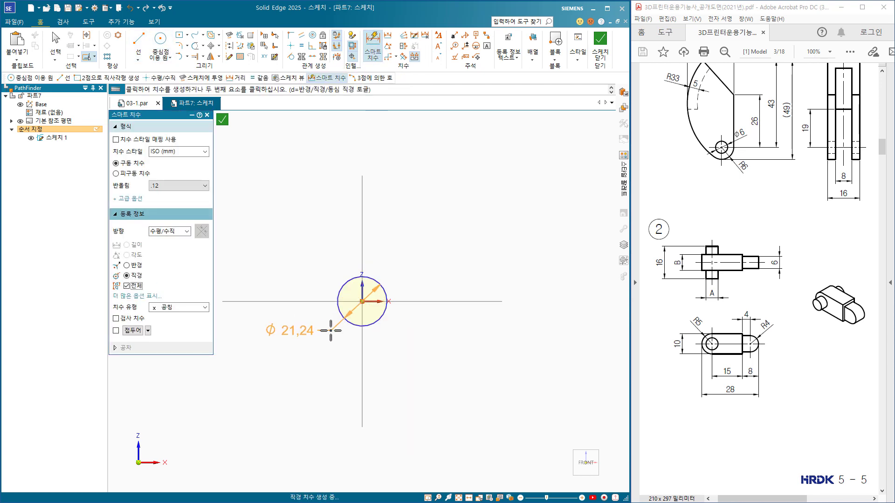
{"action": "left_click", "coordinate": [363, 368]}
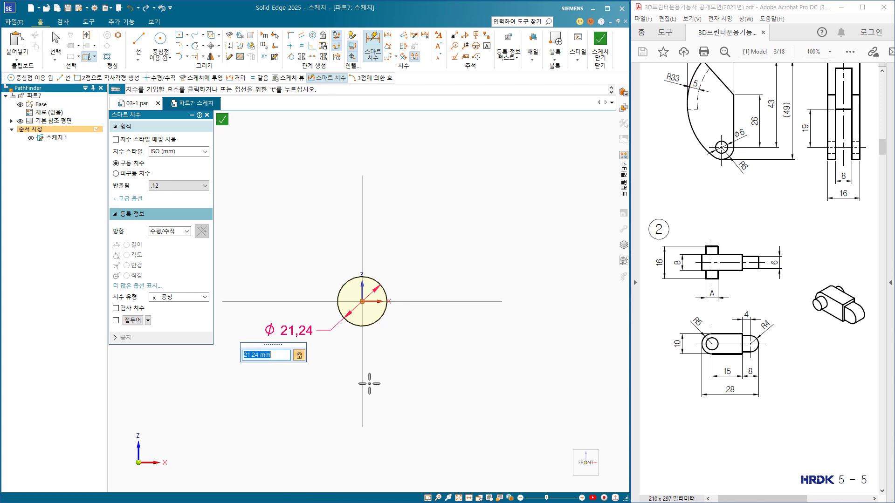
{"action": "type", "text": "10"}
{"action": "key", "text": "Return"}
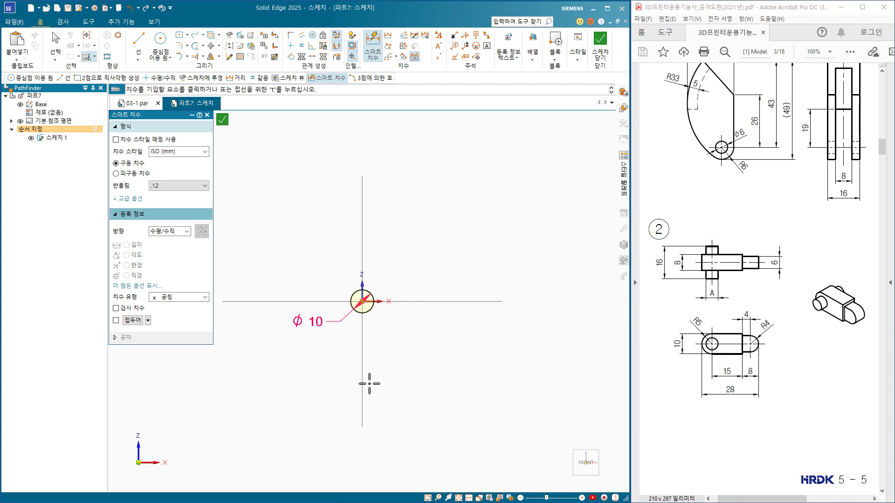
Draw a two-point rectangle beside the circle on its positive X side, straddling the horizontal axis.
{"action": "scroll", "coordinate": [396, 338], "scroll_direction": "up", "scroll_amount": 2}
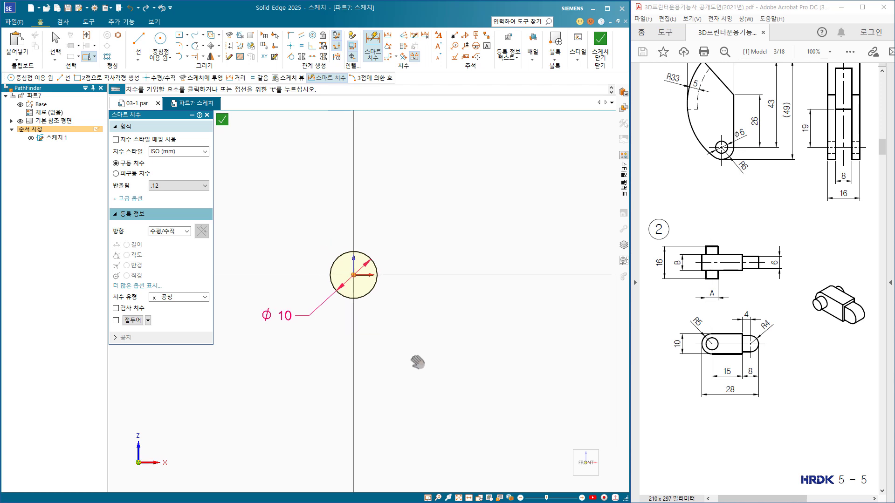
{"action": "left_click", "coordinate": [186, 35]}
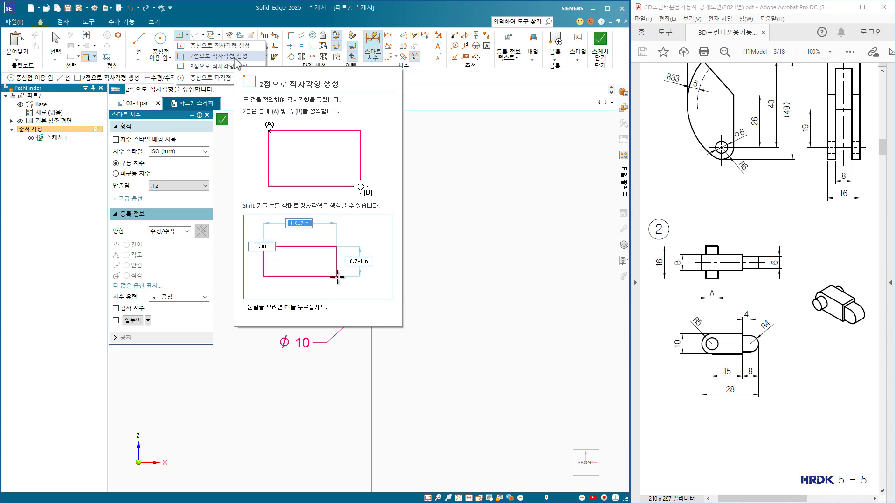
{"action": "left_click", "coordinate": [219, 55]}
{"action": "left_click", "coordinate": [425, 265]}
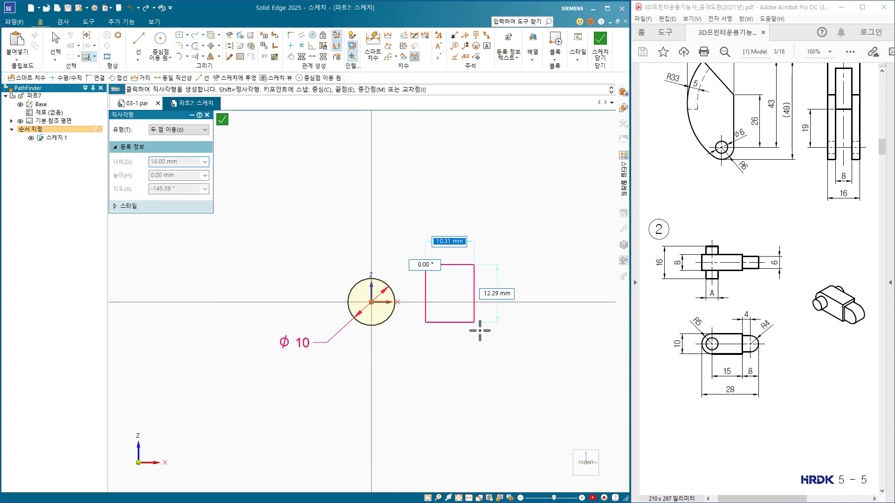
{"action": "left_click", "coordinate": [539, 336]}
{"action": "key", "text": "Escape"}
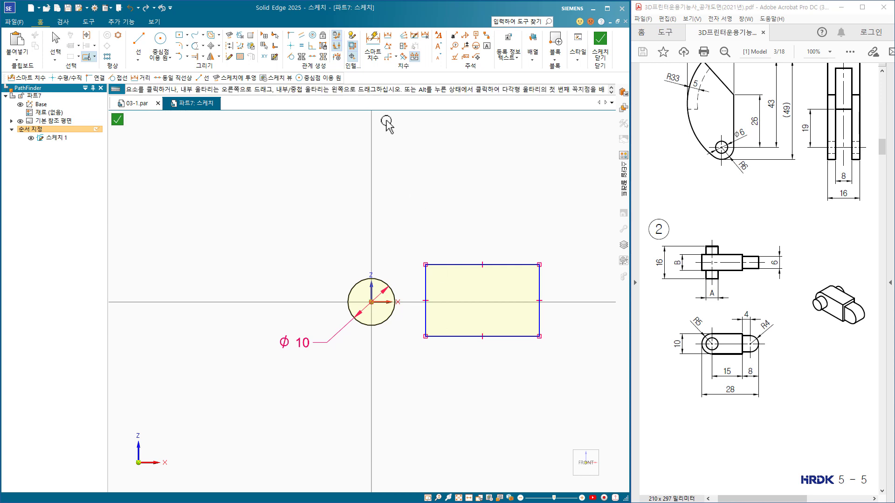
Make the rectangle's upper edge tangent to the circle and connect the midpoint of its near vertical edge to the circle's centre.
{"action": "left_click", "coordinate": [292, 57]}
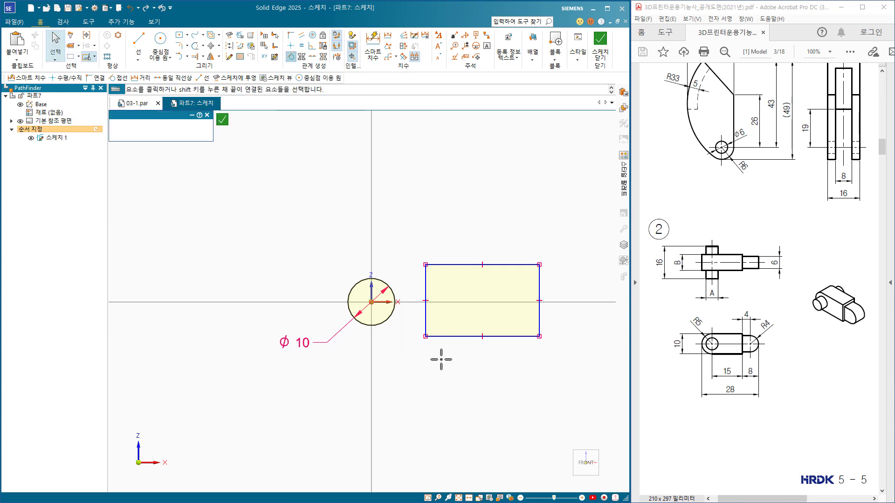
{"action": "left_click", "coordinate": [384, 283]}
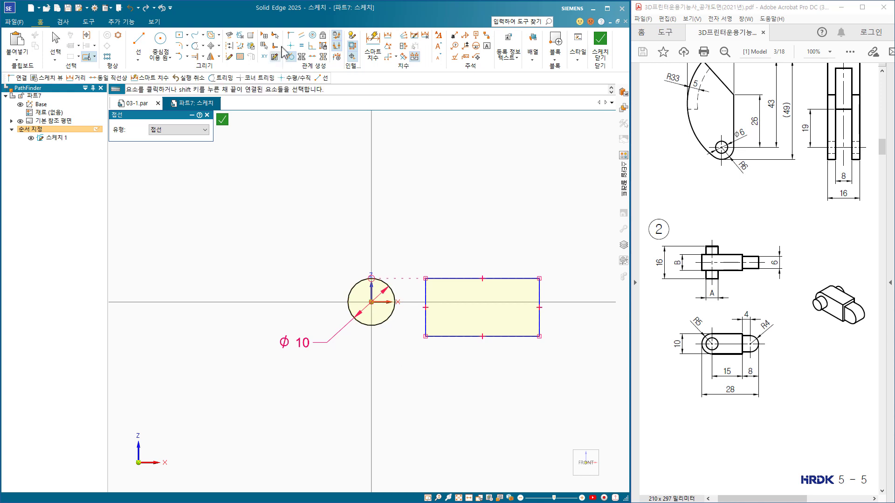
{"action": "left_click", "coordinate": [290, 35]}
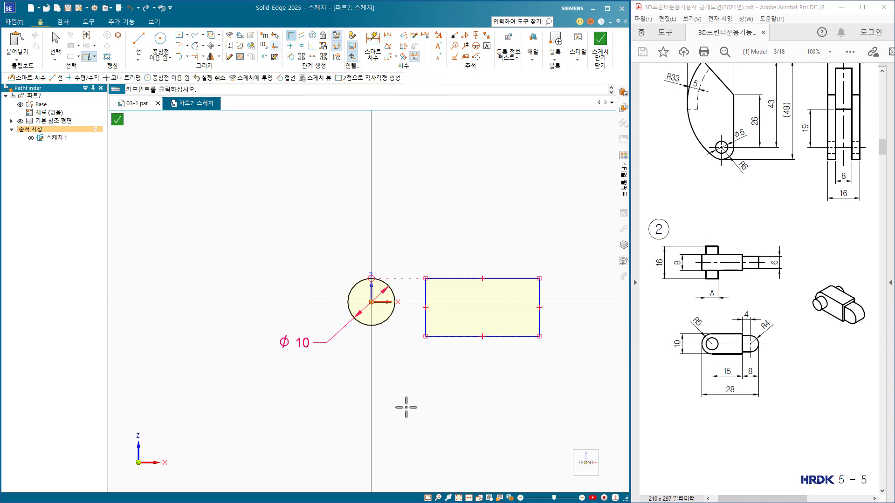
{"action": "left_click", "coordinate": [425, 307]}
{"action": "left_click", "coordinate": [372, 302]}
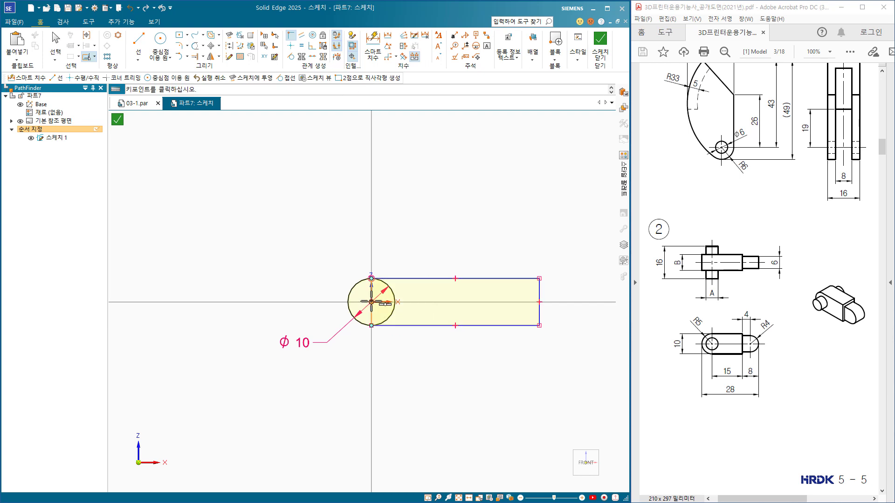
Dimension the distance from the circle's centre to the rectangle's far vertical edge as 15 mm.
{"action": "left_click", "coordinate": [373, 45]}
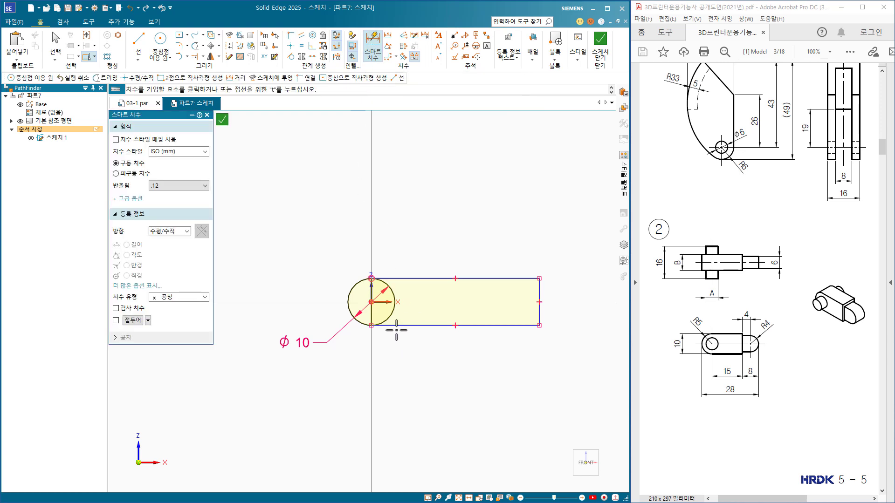
{"action": "left_click", "coordinate": [367, 299]}
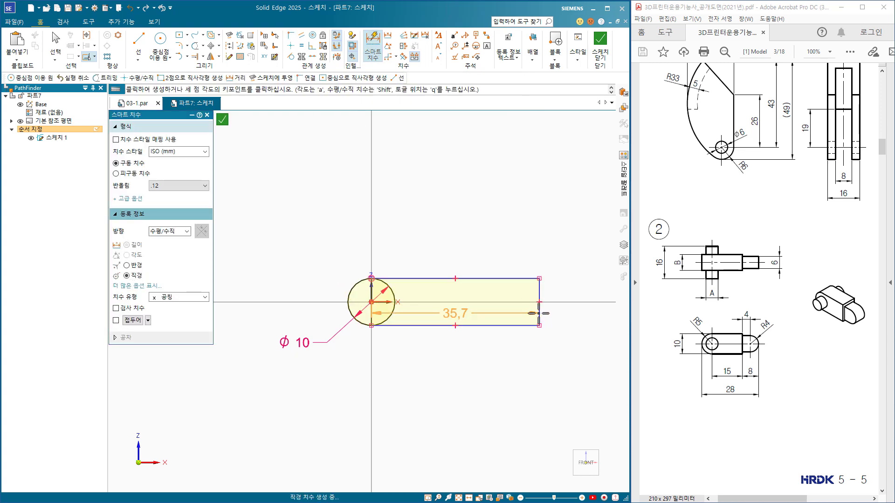
{"action": "left_click", "coordinate": [539, 314]}
{"action": "left_click", "coordinate": [455, 354]}
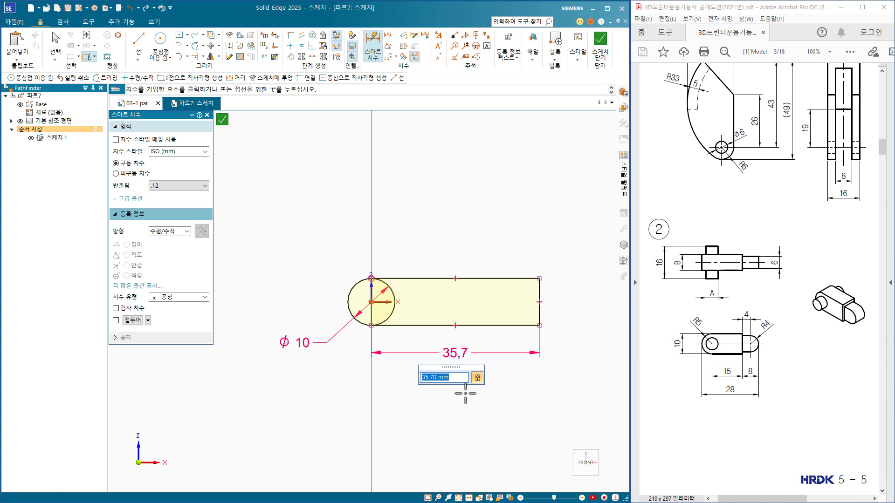
{"action": "type", "text": "15"}
{"action": "key", "text": "Return"}
{"action": "key", "text": "Escape"}
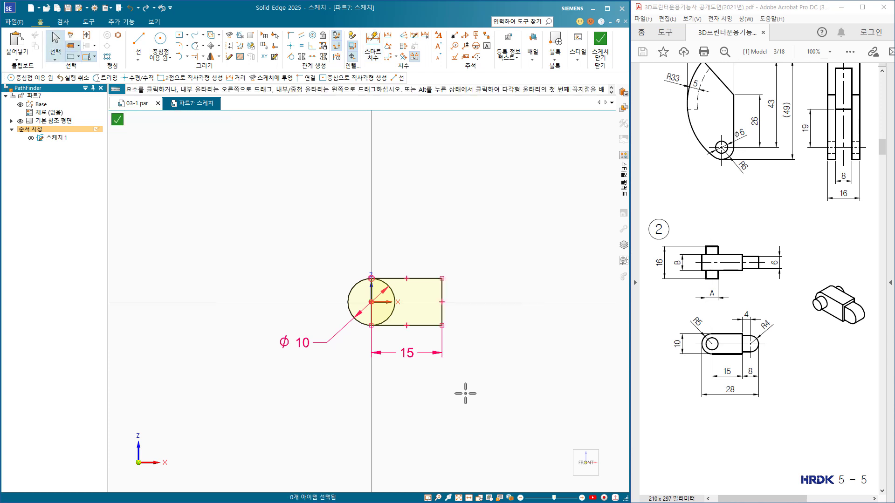
Draw a second circle about 7 mm in diameter on the horizontal axis, just beyond the rectangle's far edge.
{"action": "left_click", "coordinate": [160, 40]}
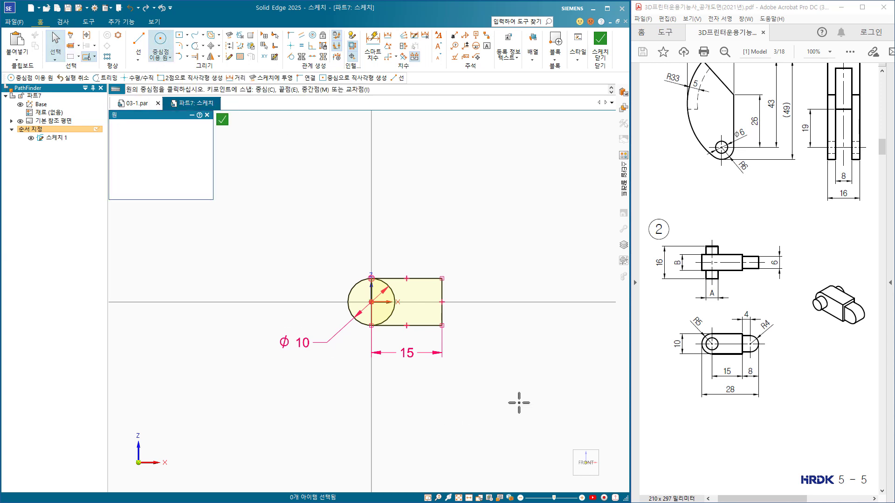
{"action": "left_click", "coordinate": [475, 302]}
{"action": "left_click", "coordinate": [489, 311]}
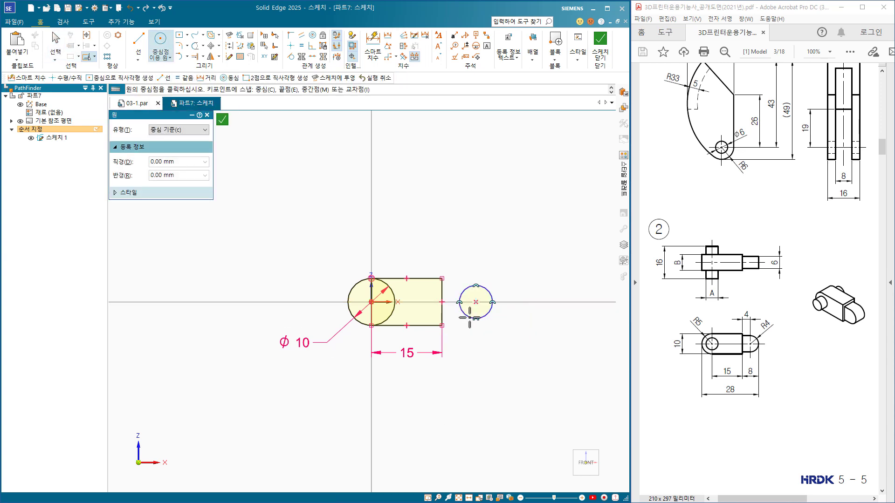
Dimension the second circle's diameter as 4 mm.
{"action": "left_click", "coordinate": [373, 44]}
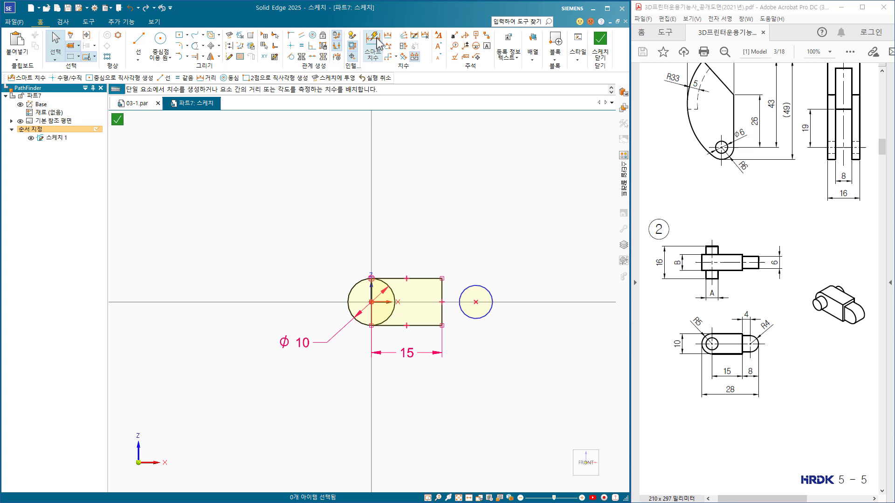
{"action": "left_click", "coordinate": [488, 291]}
{"action": "left_click", "coordinate": [499, 275]}
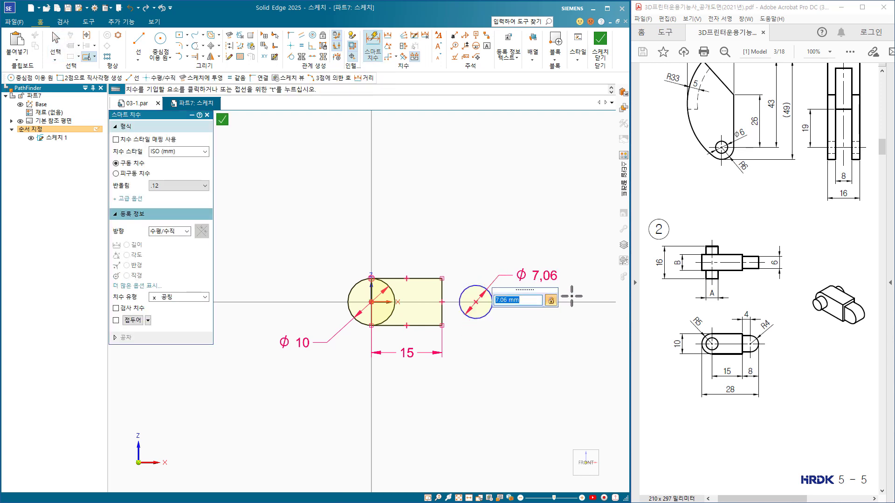
{"action": "type", "text": "4"}
{"action": "key", "text": "Return"}
{"action": "key", "text": "Escape"}
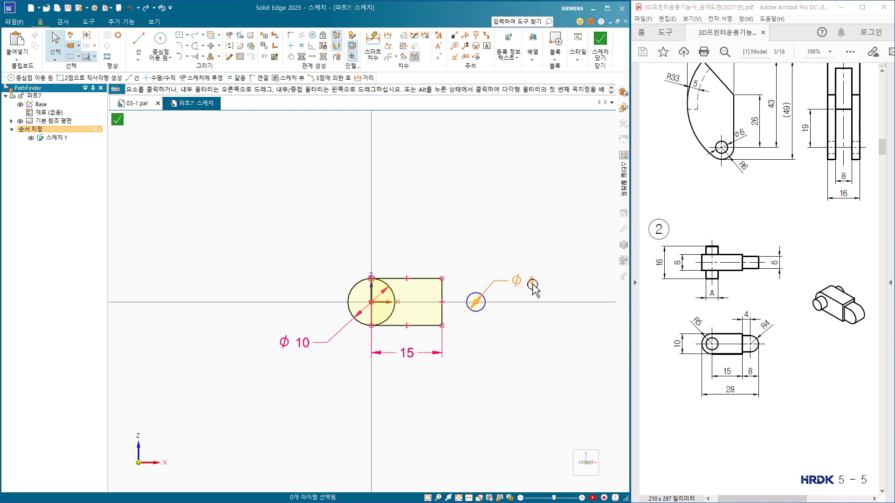
Correct the second circle's diameter to 8 mm.
{"action": "left_click", "coordinate": [522, 281]}
{"action": "type", "text": "8"}
{"action": "key", "text": "Return"}
{"action": "key", "text": "Escape"}
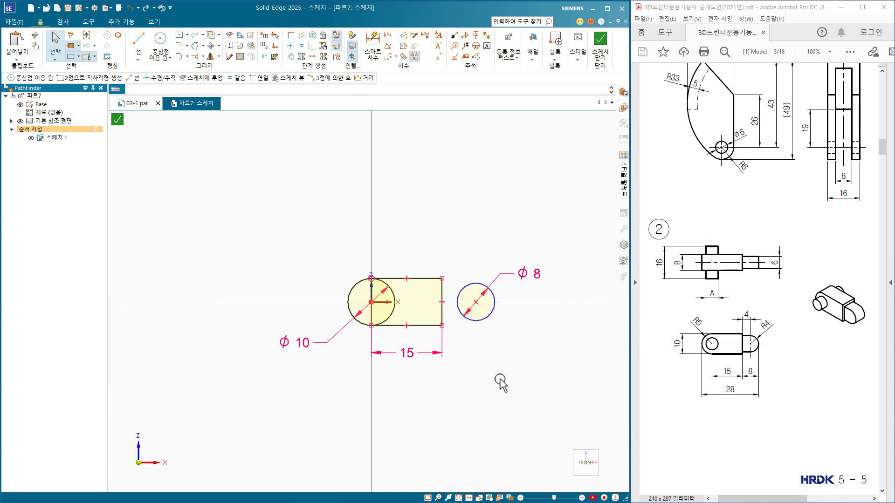
Dimension the distance from the rectangle's far vertical edge to the outermost side of the second circle as 8 mm.
{"action": "scroll", "coordinate": [471, 347], "scroll_direction": "up", "scroll_amount": 4}
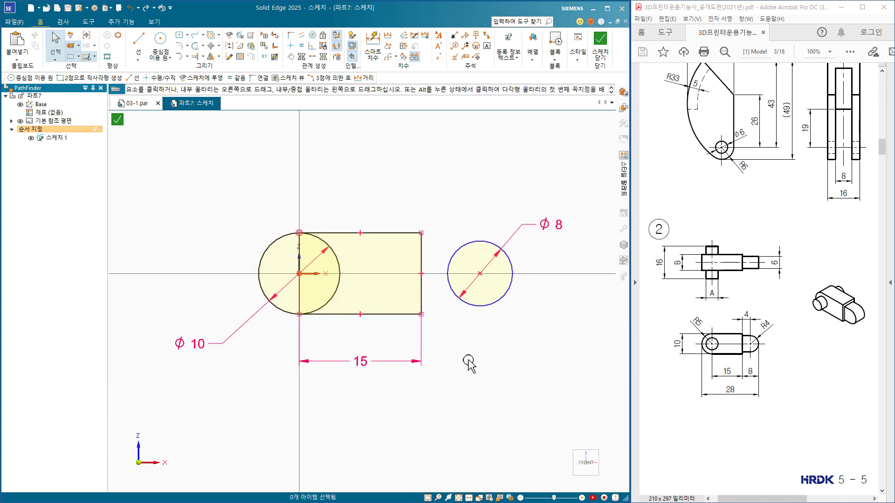
{"action": "left_click", "coordinate": [373, 45]}
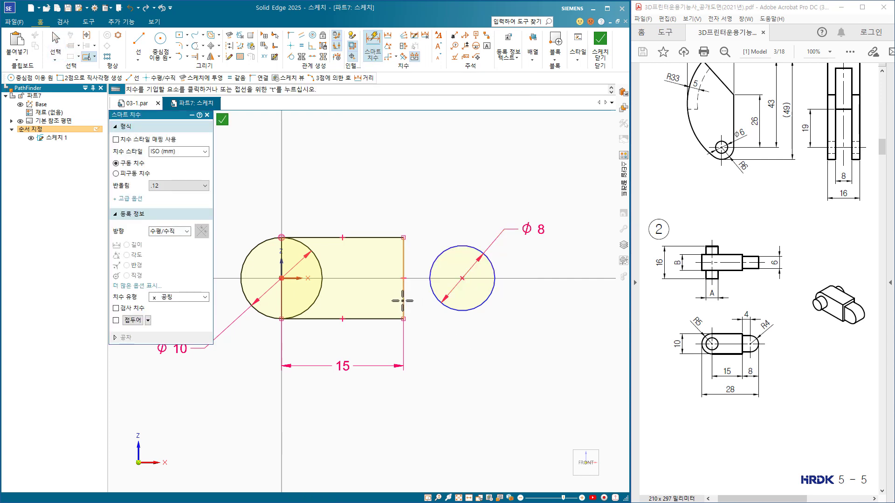
{"action": "left_click", "coordinate": [404, 295]}
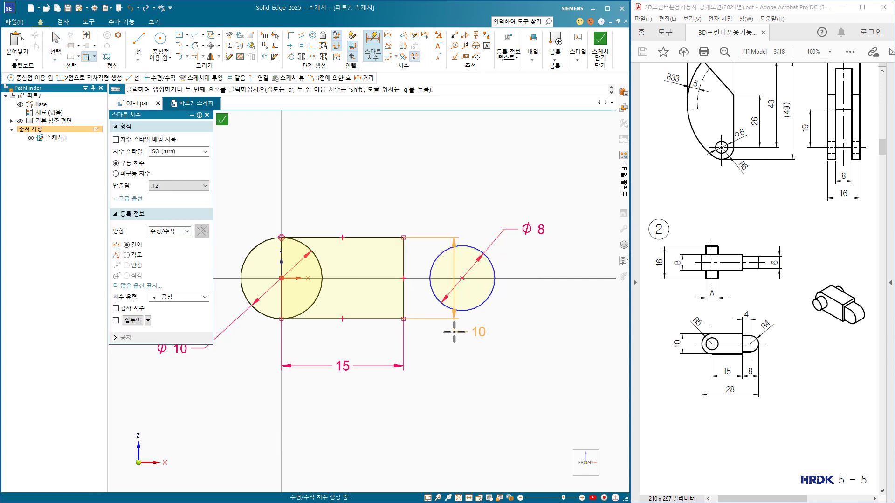
{"action": "left_click", "coordinate": [489, 297]}
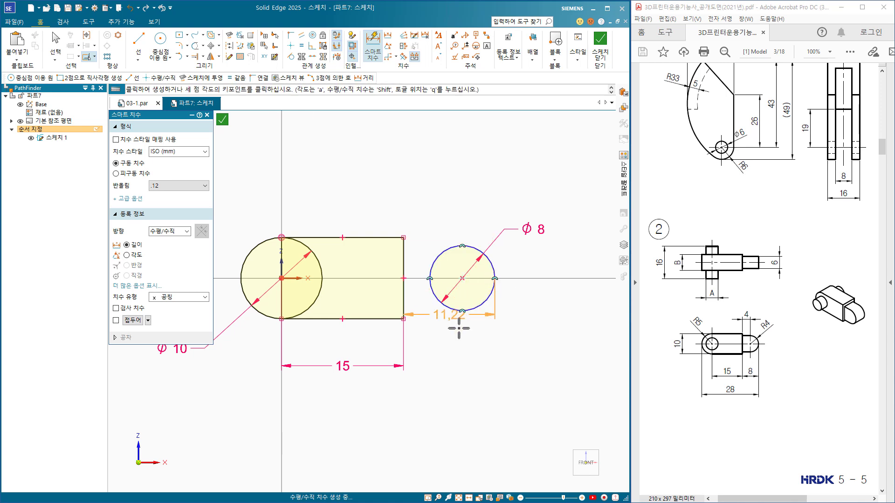
{"action": "left_click", "coordinate": [457, 379]}
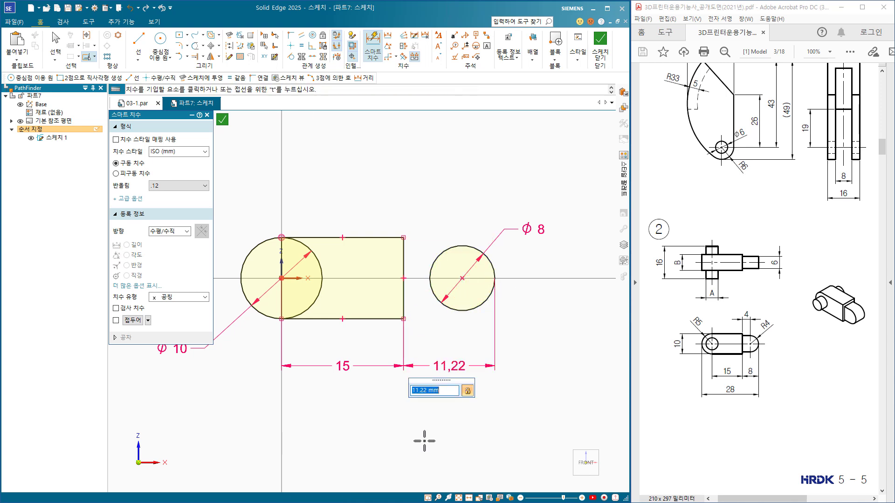
{"action": "type", "text": "8"}
{"action": "key", "text": "Return"}
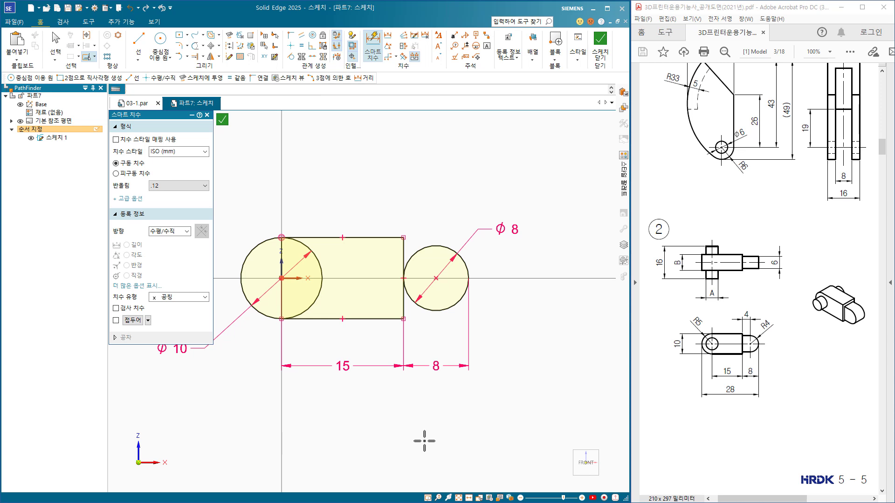
{"action": "key", "text": "Escape"}
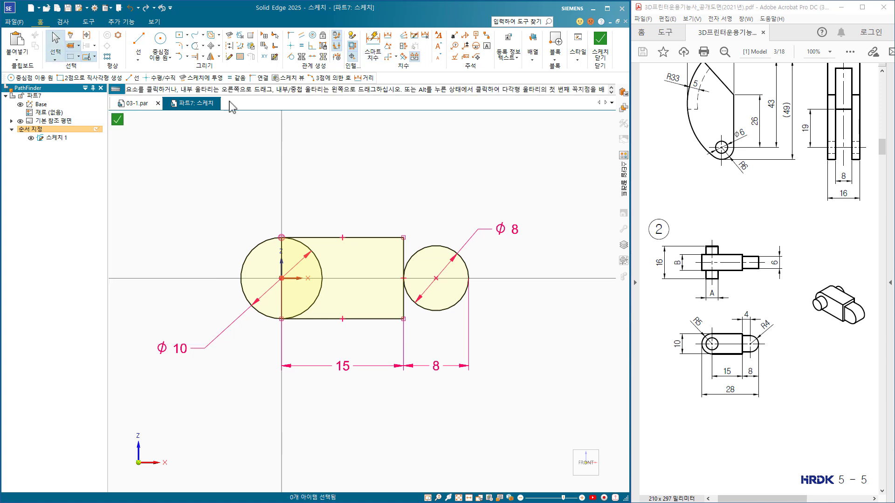
Draw a 4 mm horizontal line from the top quadrant of the 8 mm circle to the rectangle's adjacent vertical edge.
{"action": "left_click", "coordinate": [138, 43]}
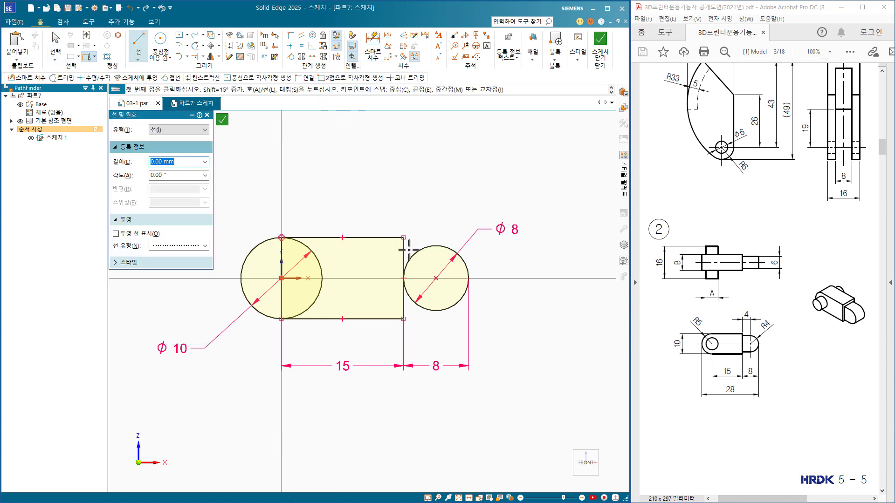
{"action": "left_click", "coordinate": [435, 246]}
{"action": "left_click", "coordinate": [403, 245]}
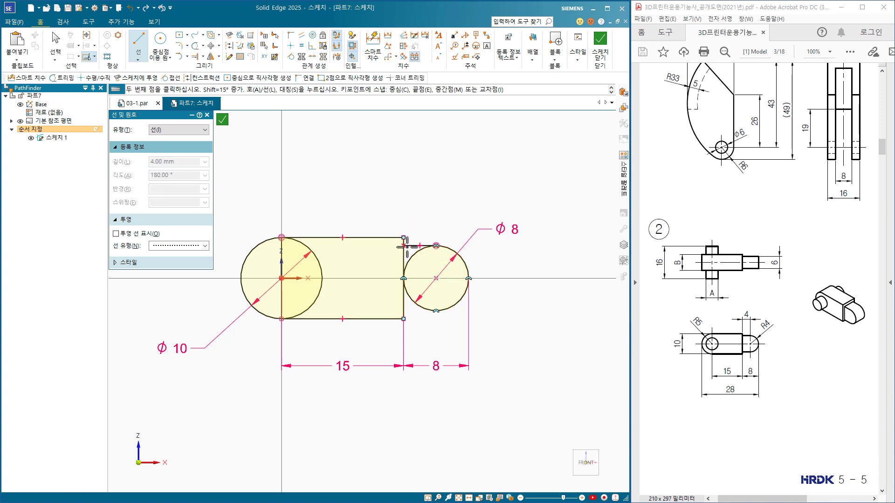
{"action": "right_click", "coordinate": [457, 319]}
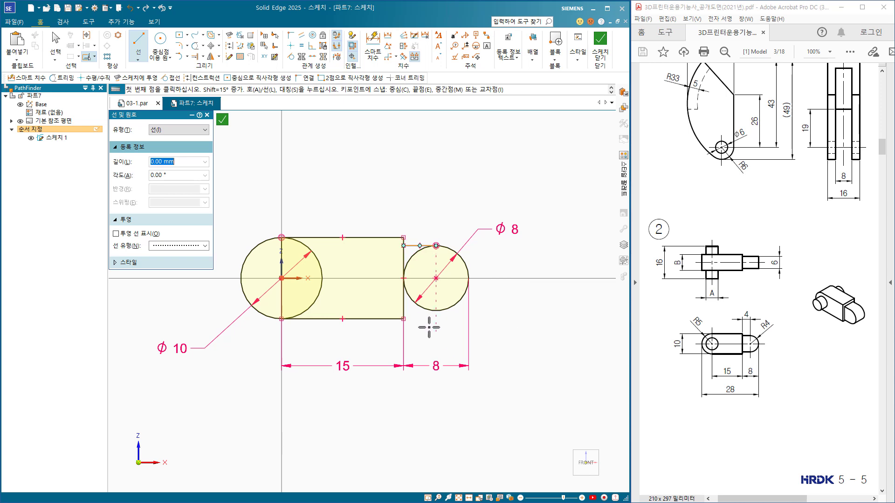
Draw a second horizontal line from the bottom quadrant of the 8 mm circle to the rectangle's adjacent vertical edge.
{"action": "left_click", "coordinate": [435, 311]}
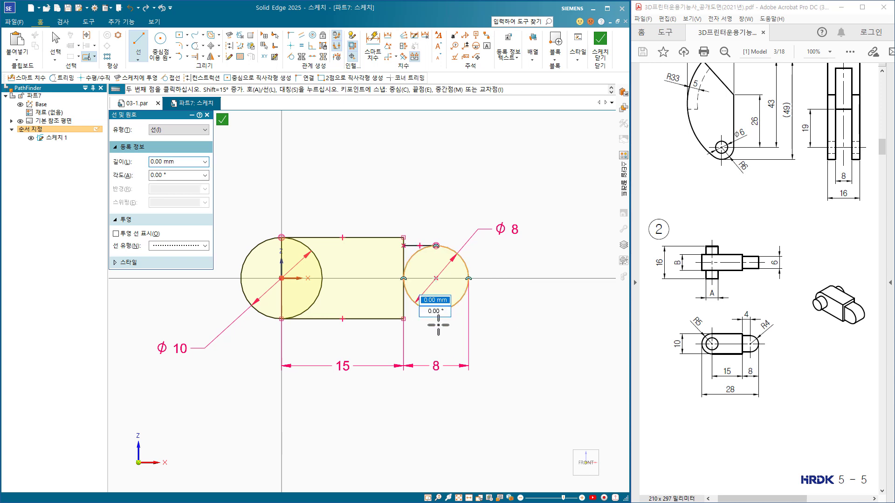
{"action": "left_click", "coordinate": [404, 310]}
{"action": "right_click", "coordinate": [443, 332]}
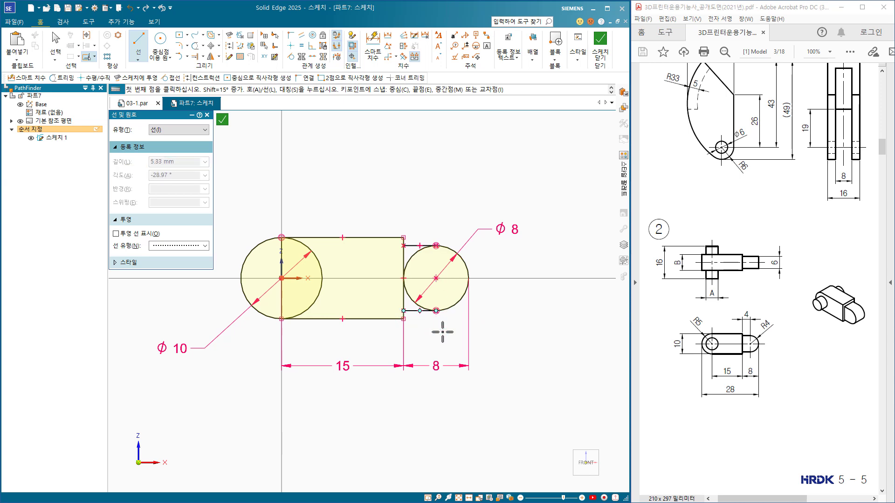
{"action": "key", "text": "Escape"}
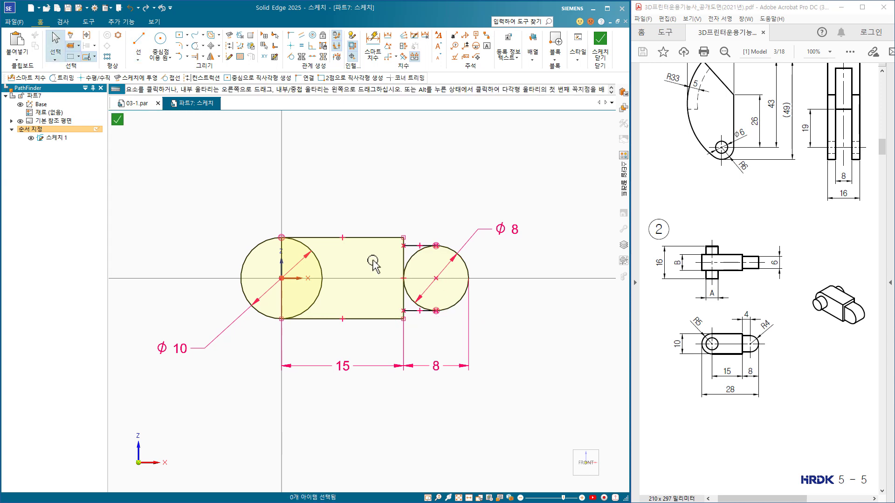
Trim away the half of the 8 mm circle facing the rectangle and finish the sketch.
{"action": "left_click", "coordinate": [195, 45]}
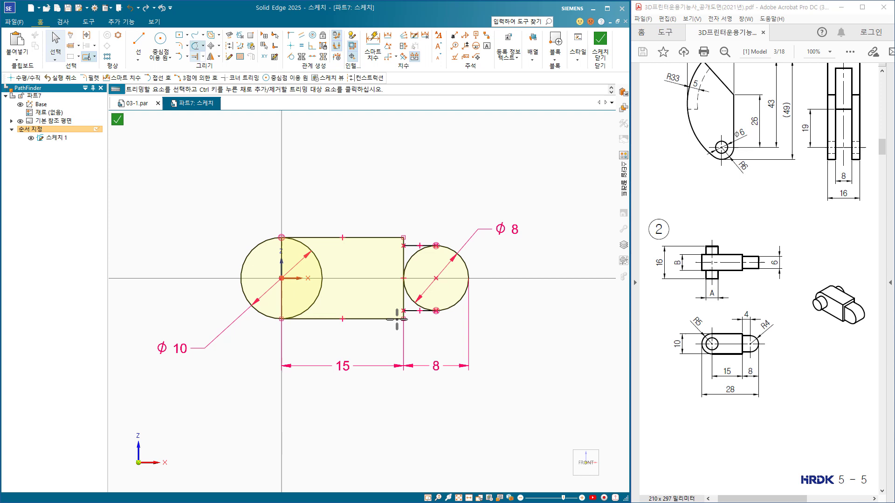
{"action": "left_click", "coordinate": [415, 263]}
{"action": "left_click", "coordinate": [405, 289]}
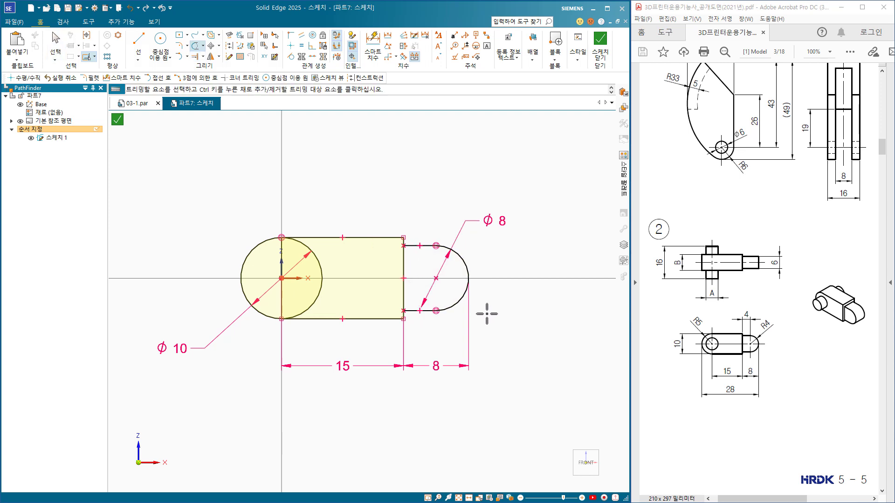
{"action": "key", "text": "Escape"}
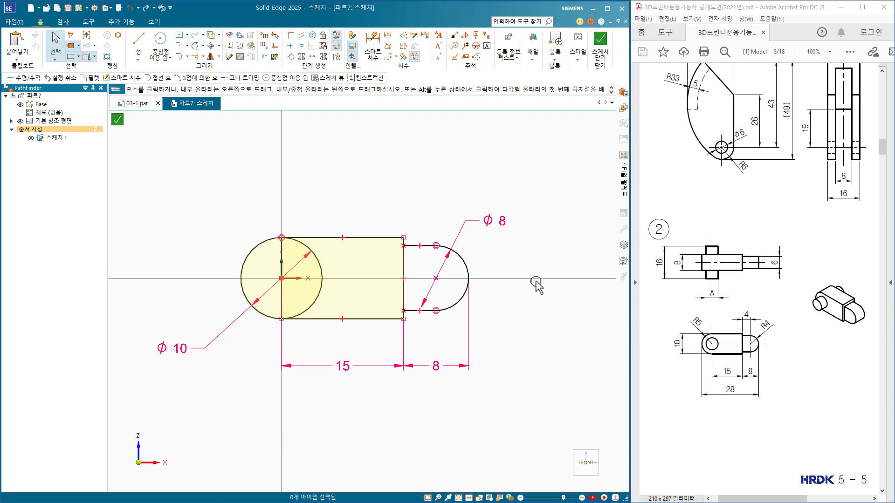
{"action": "left_click", "coordinate": [601, 47]}
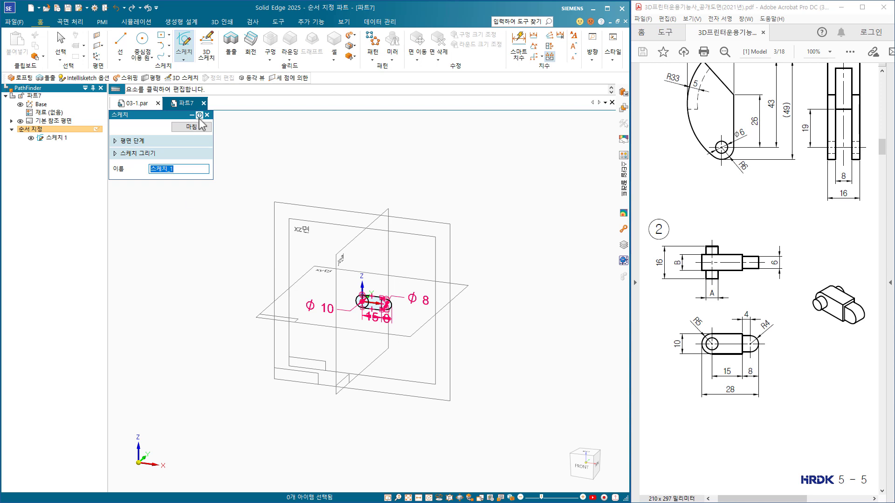
{"action": "left_click", "coordinate": [200, 126]}
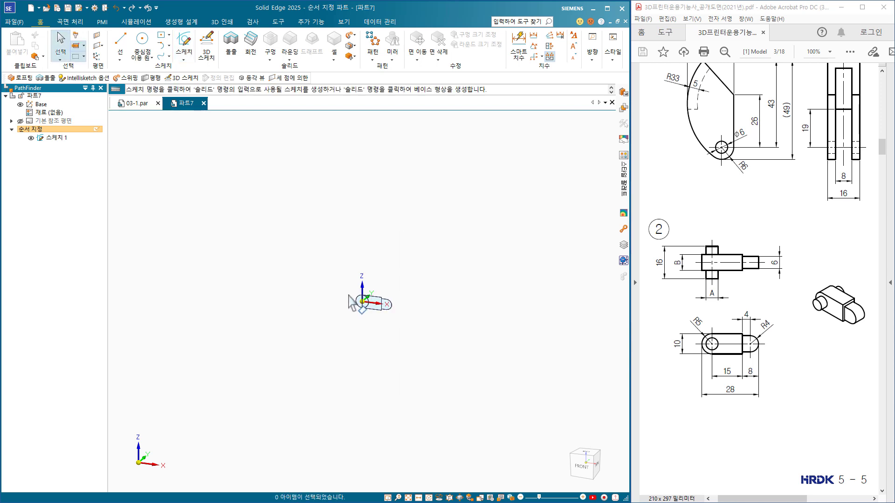
Extrude the sketch's 10 mm circle and rectangle regions together, symmetrically about the sketch plane, to a total of 8 mm.
{"action": "mouse_move", "coordinate": [348, 300]}
{"action": "middle_mouse_down", "text": "ctrl"}
{"action": "mouse_move", "coordinate": [341, 412]}
{"action": "mouse_move", "coordinate": [366, 435]}
{"action": "middle_mouse_up", "text": "ctrl"}
{"action": "middle_click_drag", "start_coordinate": [437, 391], "coordinate": [242, 368], "text": "shift"}
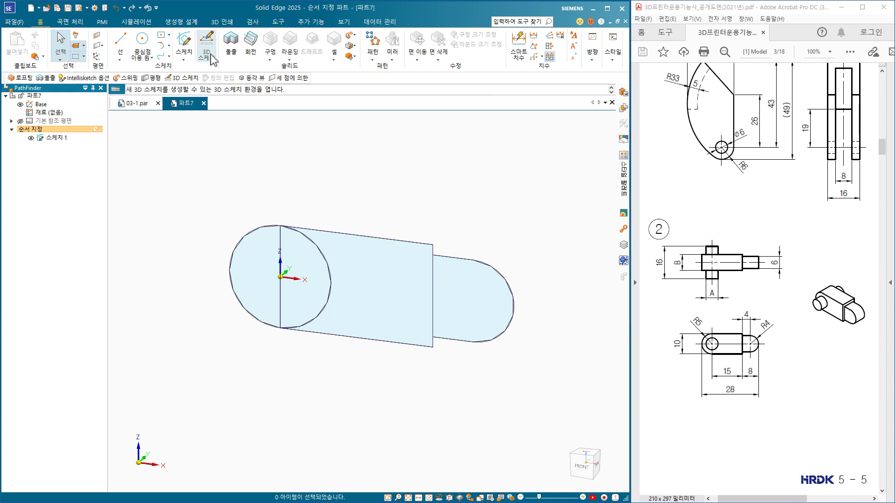
{"action": "left_click", "coordinate": [231, 46]}
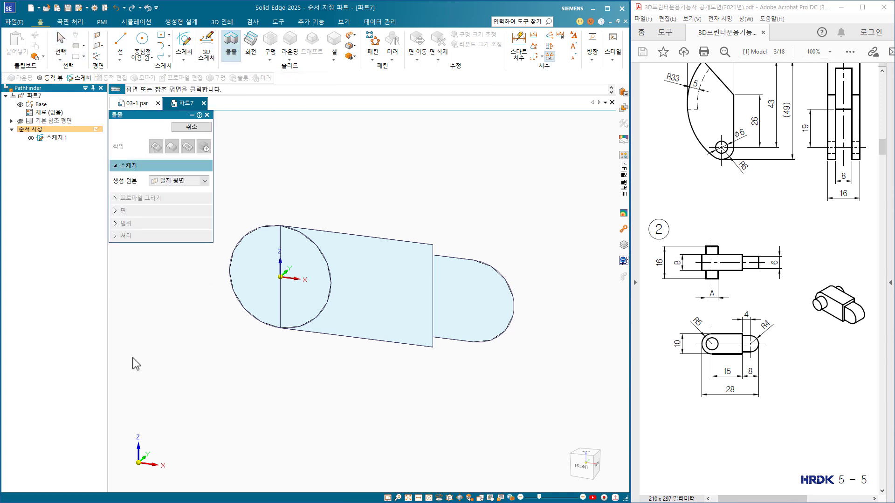
{"action": "left_click", "coordinate": [183, 180]}
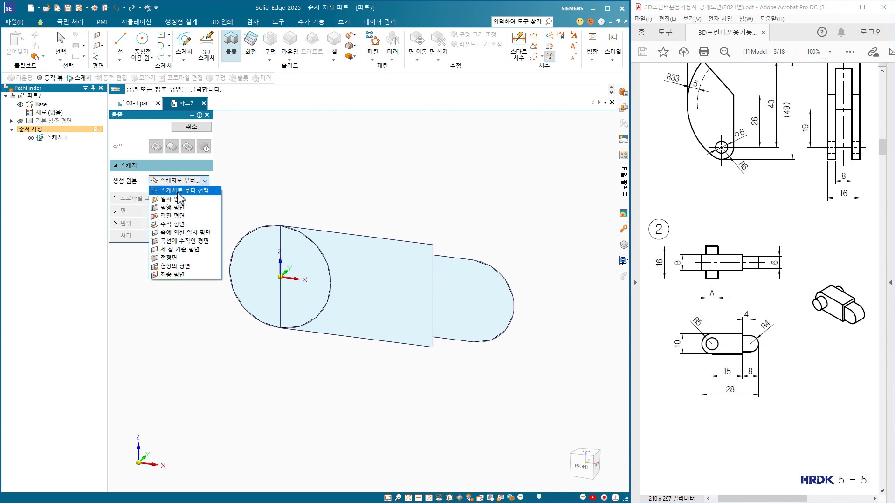
{"action": "left_click", "coordinate": [178, 191]}
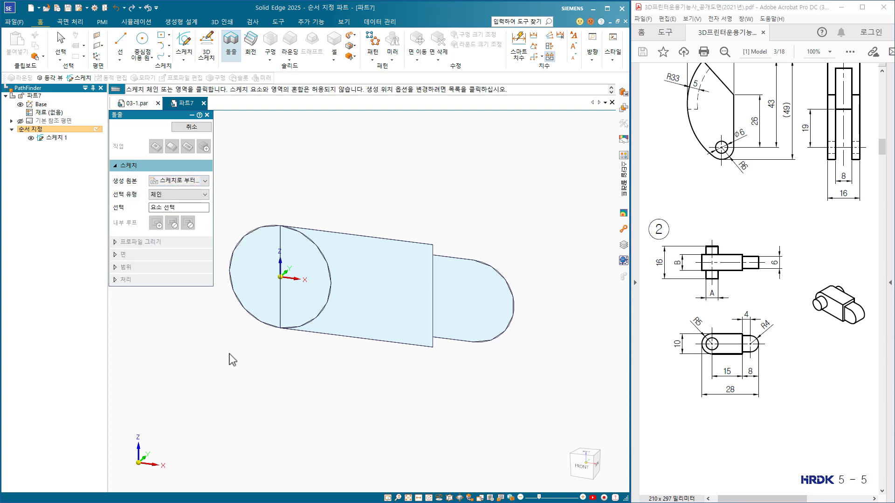
{"action": "left_click", "coordinate": [253, 287]}
{"action": "left_click", "coordinate": [307, 311]}
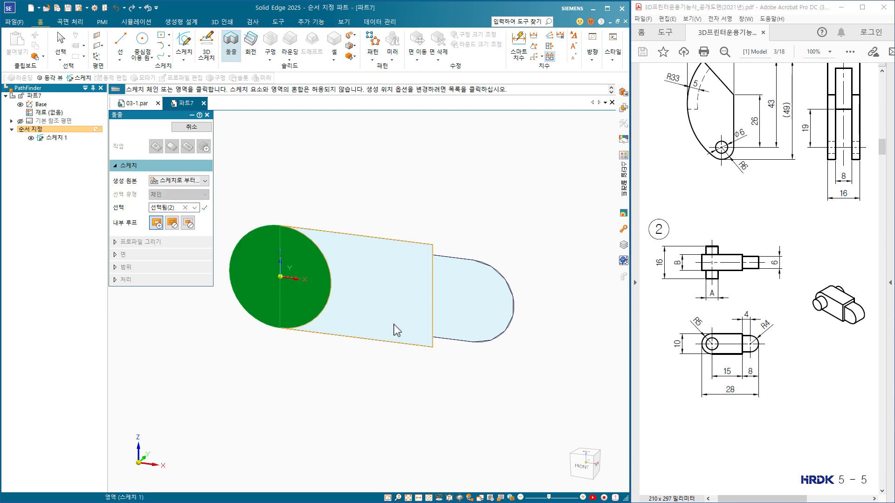
{"action": "left_click", "coordinate": [396, 330]}
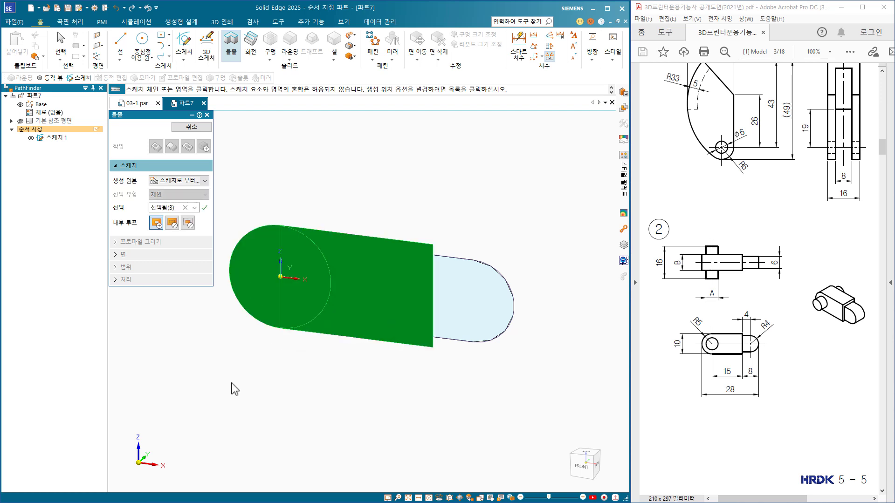
{"action": "left_click", "coordinate": [204, 207]}
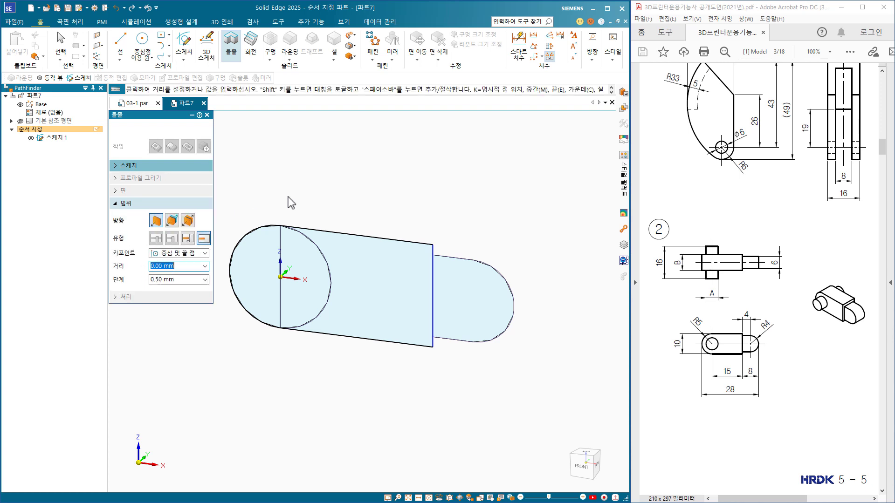
{"action": "left_click", "coordinate": [187, 220]}
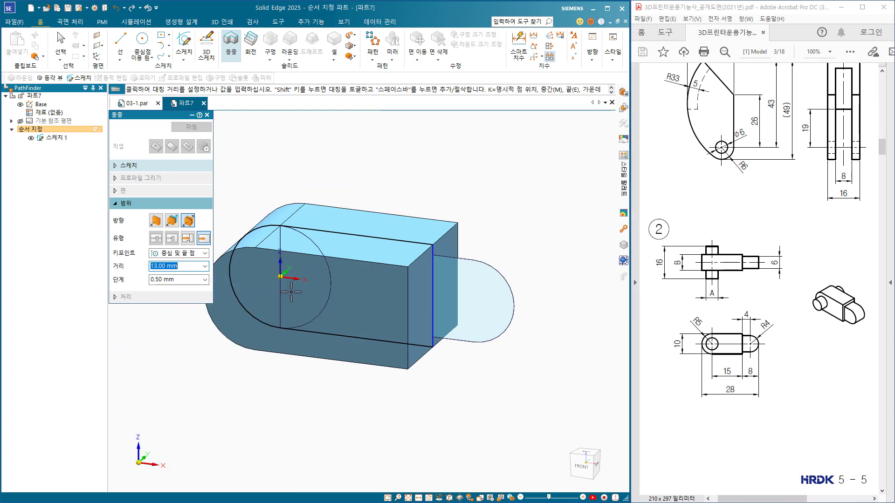
{"action": "key", "text": "Return"}
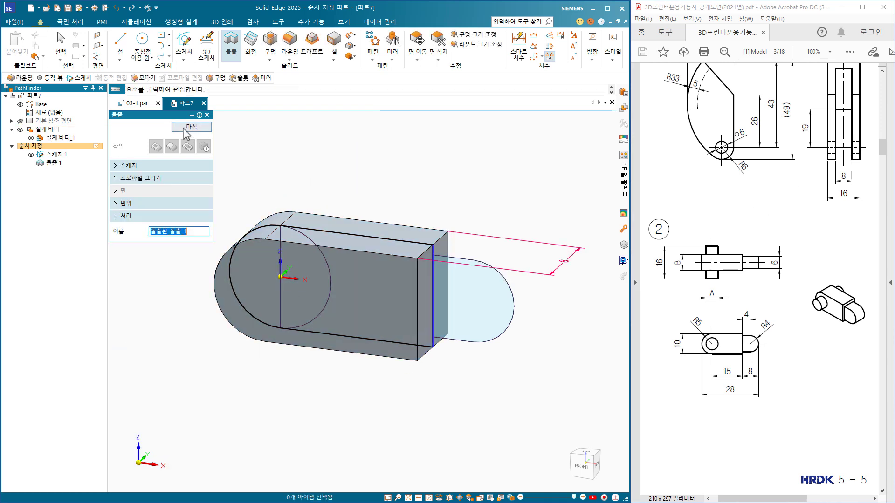
{"action": "left_click", "coordinate": [191, 126]}
{"action": "key", "text": "Escape"}
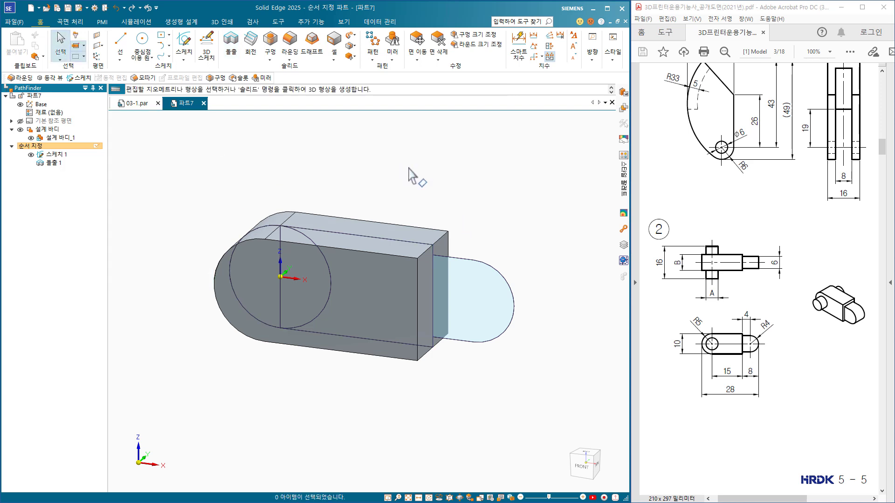
Extrude the sketch's remaining rounded end region symmetrically about the sketch plane to a total of 6 mm.
{"action": "left_click", "coordinate": [232, 45]}
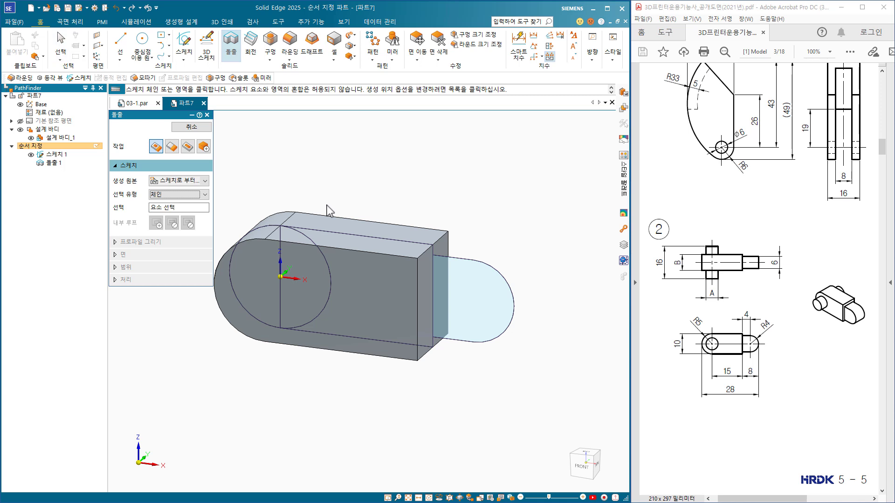
{"action": "left_click", "coordinate": [473, 318]}
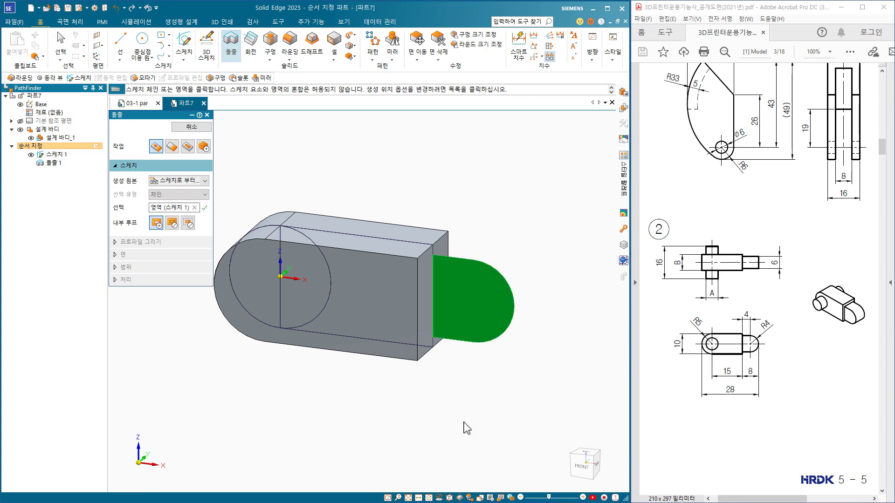
{"action": "left_click", "coordinate": [205, 215]}
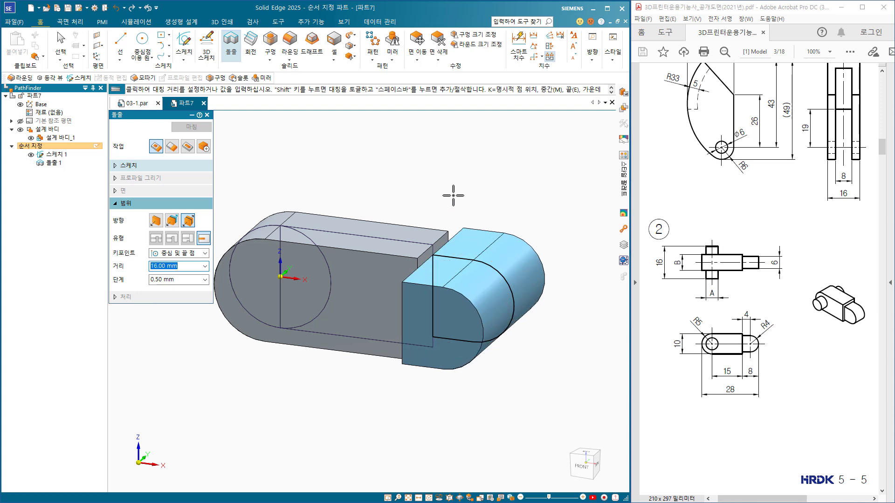
{"action": "type", "text": "6"}
{"action": "key", "text": "Return"}
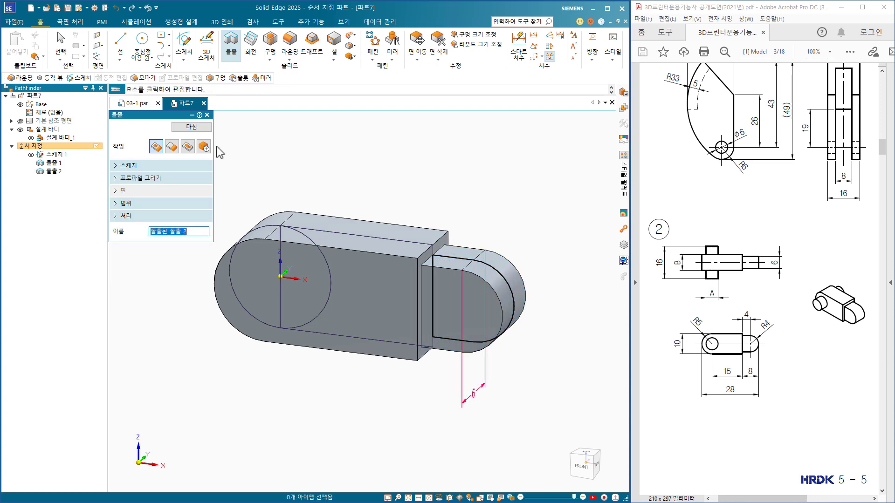
{"action": "left_click", "coordinate": [188, 128]}
{"action": "left_click", "coordinate": [197, 131]}
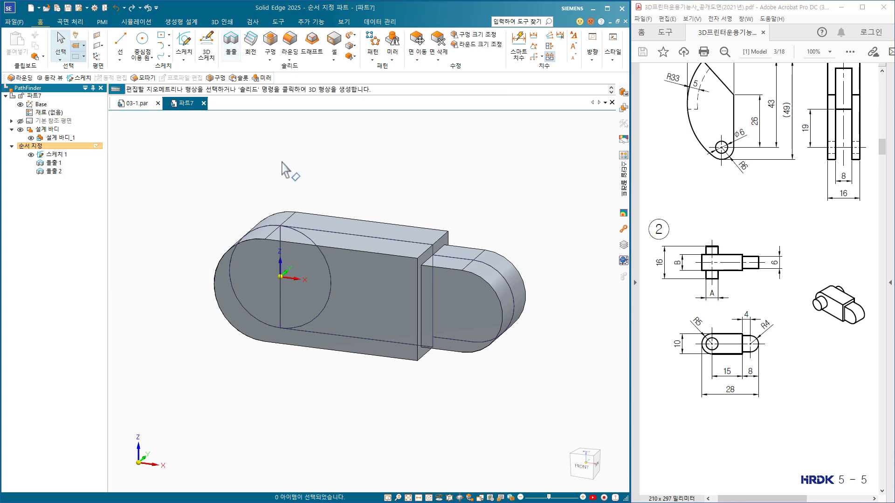
Start an extrusion profile on the coincident XZ base plane and draw a circle about 5 mm in diameter centred on the origin.
{"action": "middle_click_drag", "start_coordinate": [281, 454], "coordinate": [301, 457], "text": "shift"}
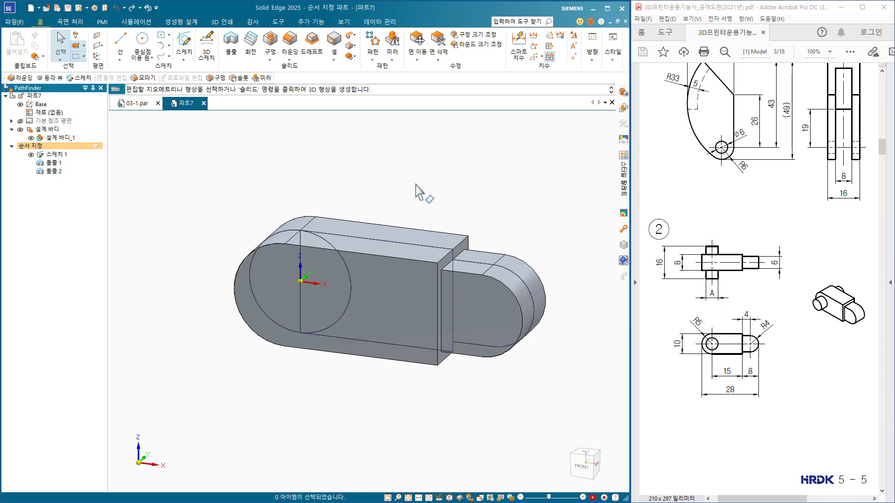
{"action": "left_click", "coordinate": [225, 48]}
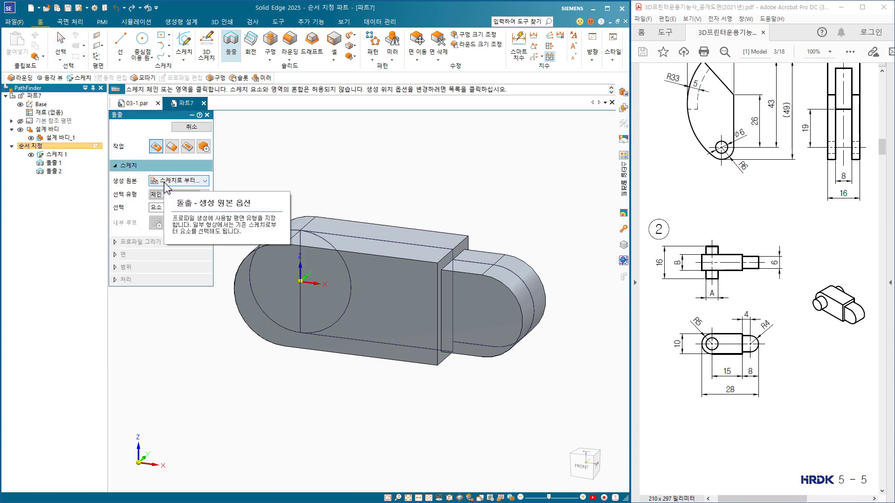
{"action": "left_click", "coordinate": [165, 181]}
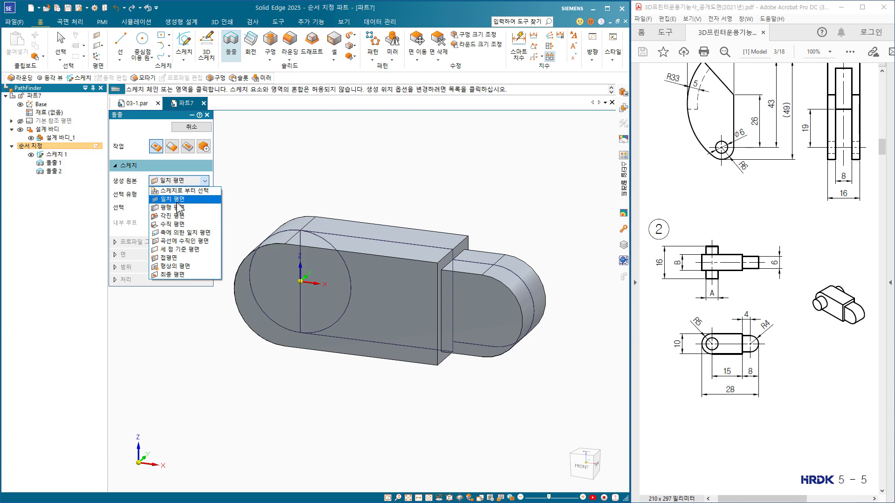
{"action": "left_click", "coordinate": [176, 200]}
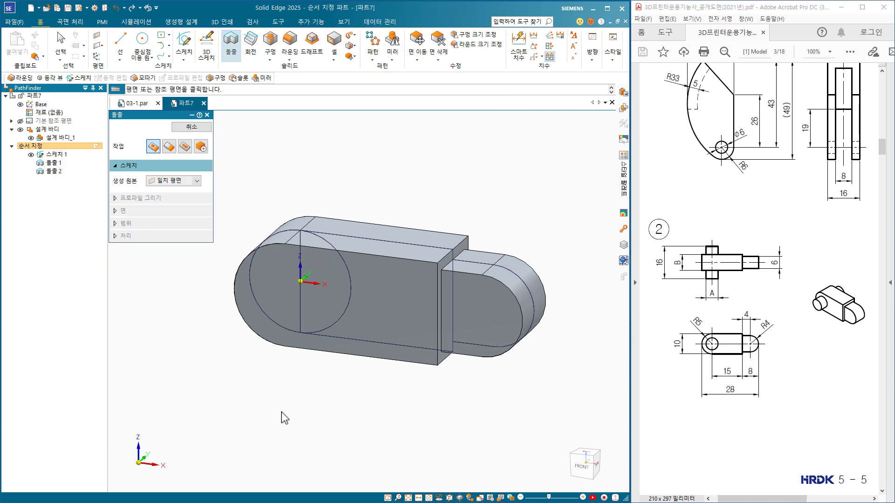
{"action": "right_click", "coordinate": [313, 279]}
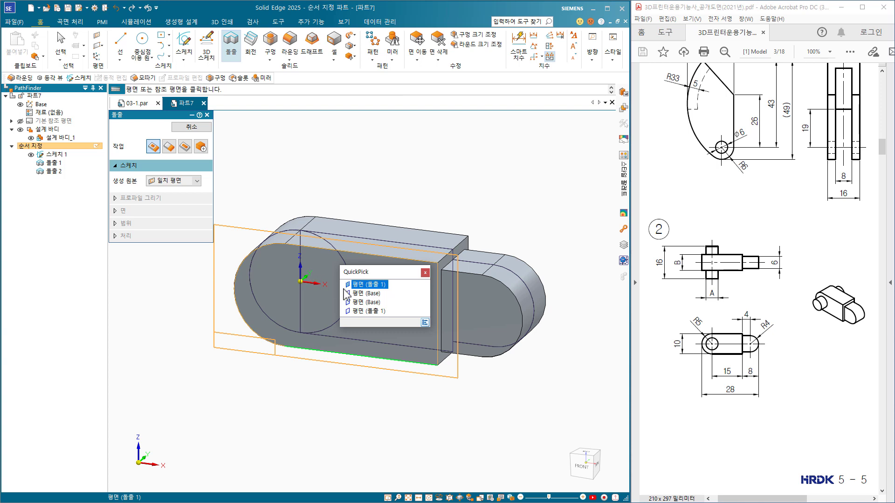
{"action": "left_click", "coordinate": [364, 294]}
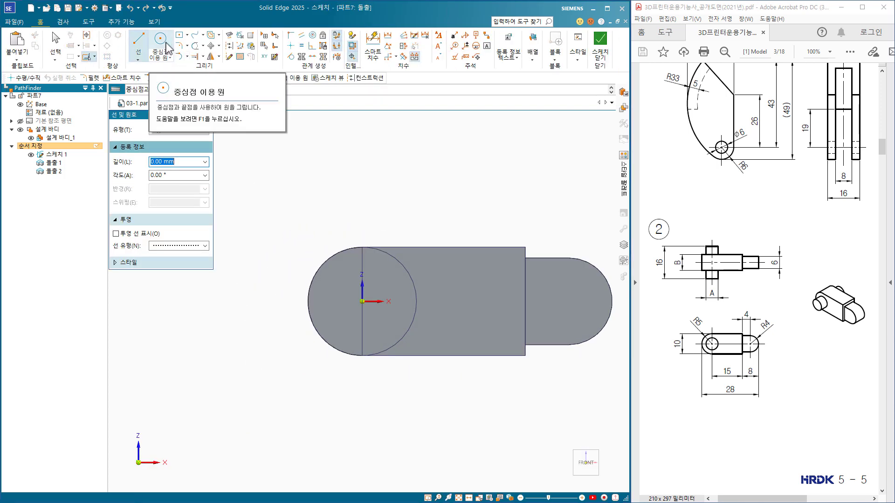
{"action": "left_click", "coordinate": [163, 43]}
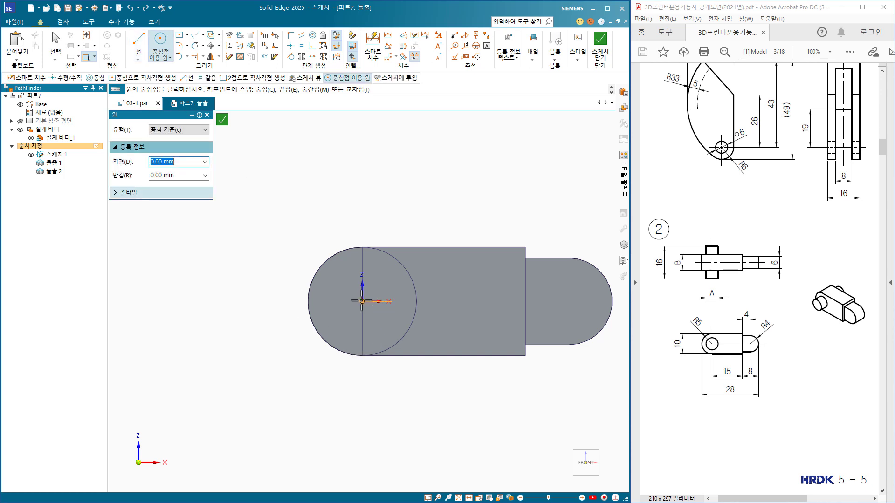
{"action": "left_click", "coordinate": [362, 301]}
{"action": "left_click", "coordinate": [376, 324]}
Dimension the new circle's diameter as 6 mm.
{"action": "left_click", "coordinate": [372, 41]}
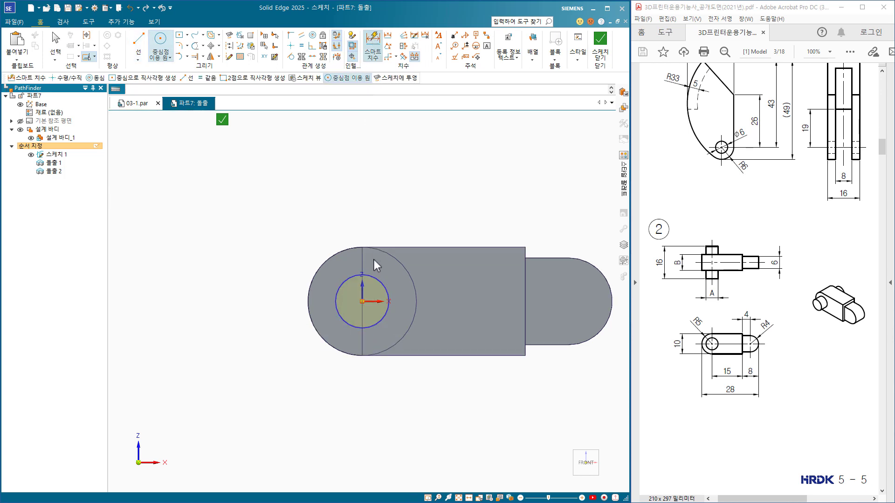
{"action": "left_click", "coordinate": [374, 278]}
{"action": "left_click", "coordinate": [427, 202]}
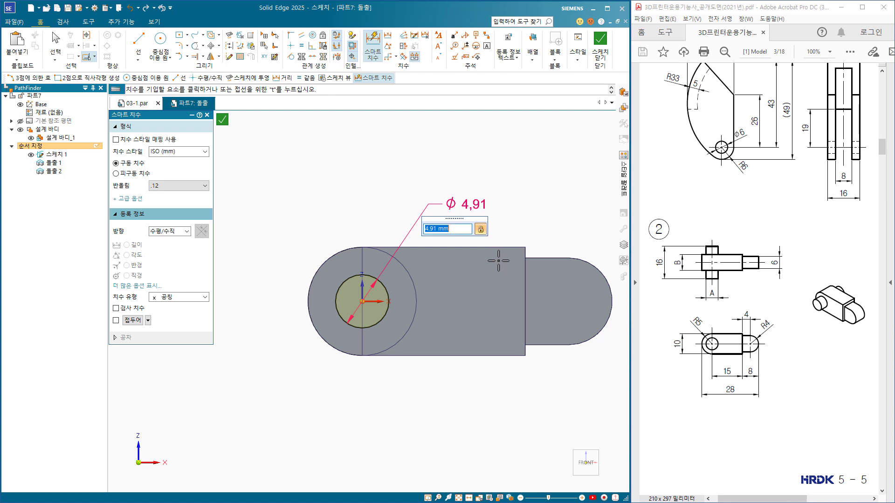
{"action": "type", "text": "6"}
{"action": "key", "text": "Return"}
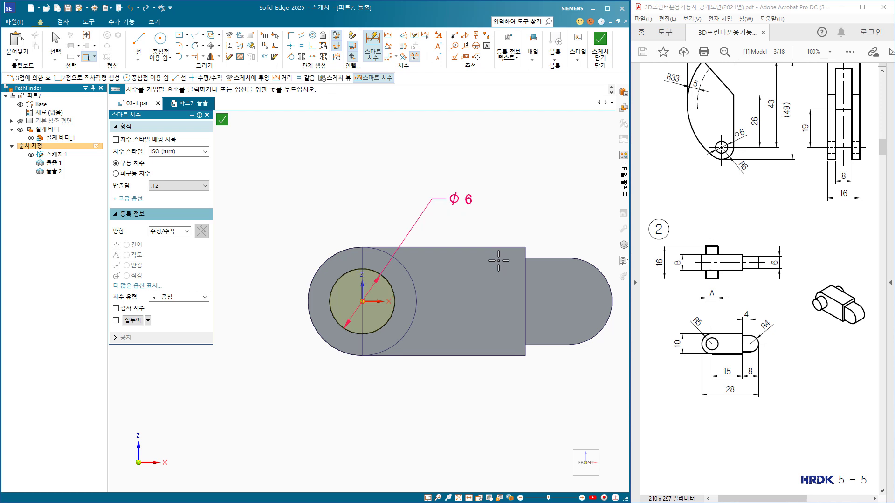
Extrude the 6 mm circle as added material, symmetrically about the sketch plane to a total of 16 mm, forming the cross pin.
{"action": "left_click", "coordinate": [601, 43]}
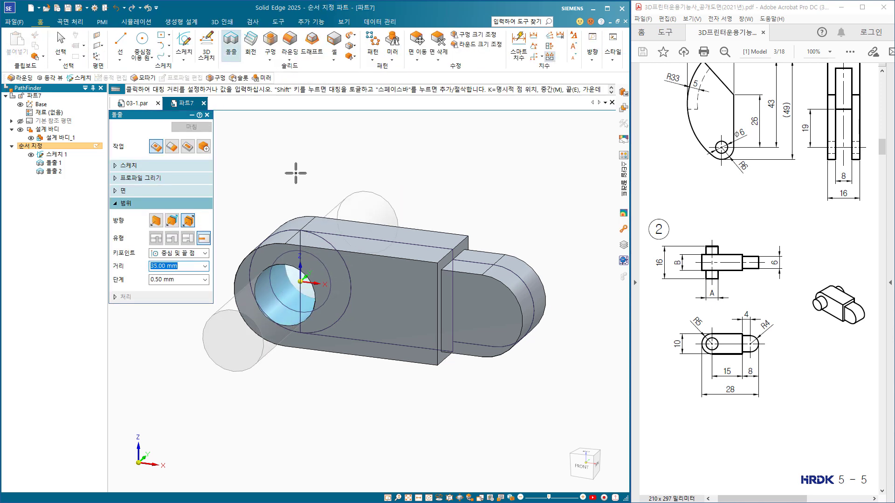
{"action": "key", "text": "space"}
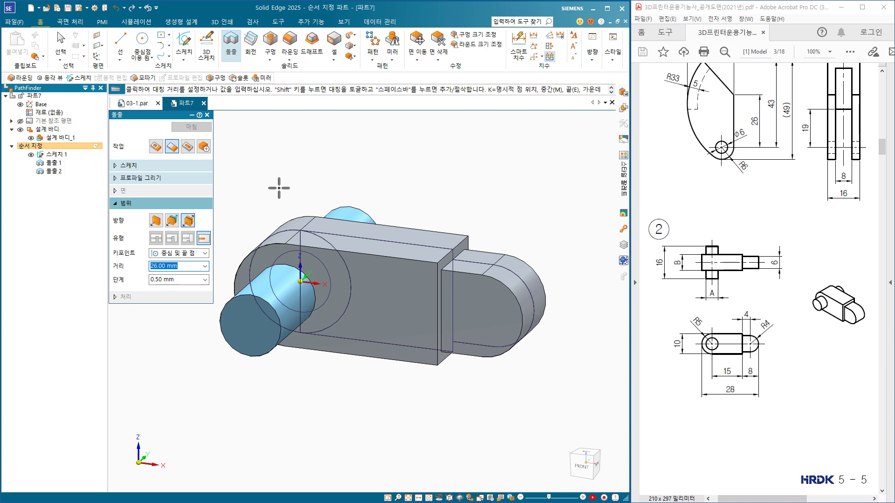
{"action": "left_click", "coordinate": [278, 188]}
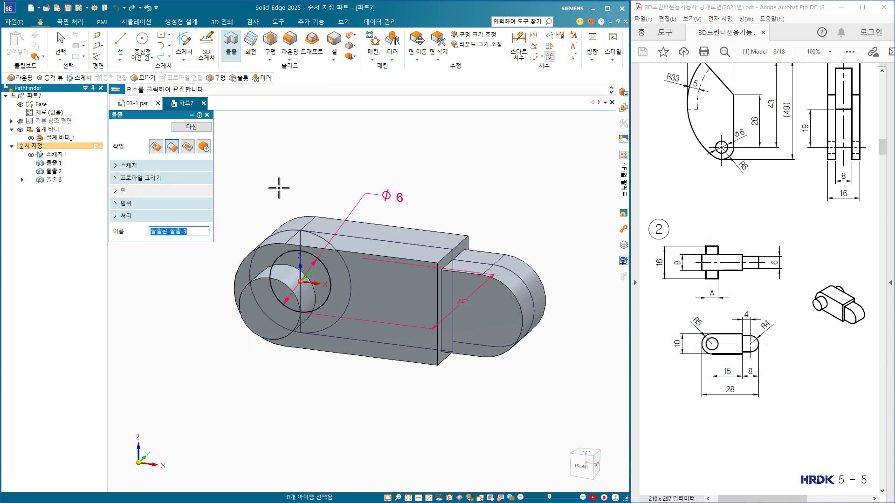
{"action": "left_click", "coordinate": [190, 132]}
{"action": "key", "text": "Escape"}
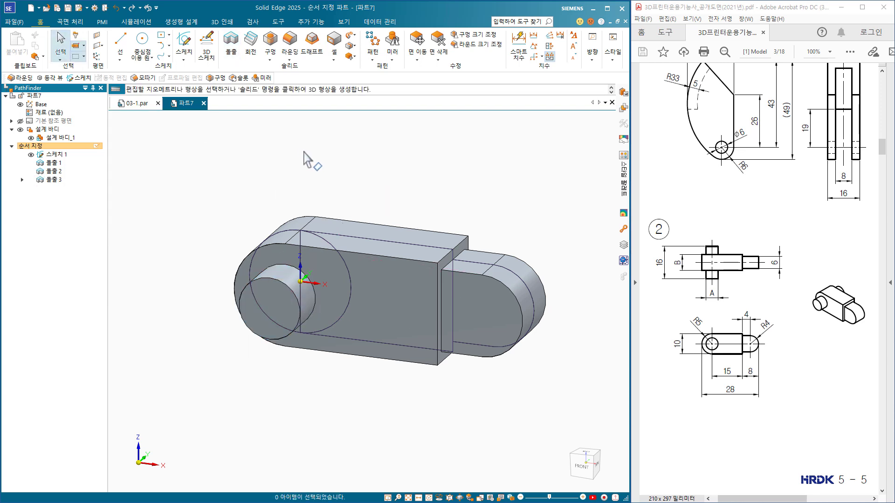
Hide the body's base sketch and show part 2 in isometric view.
{"action": "left_click", "coordinate": [31, 155]}
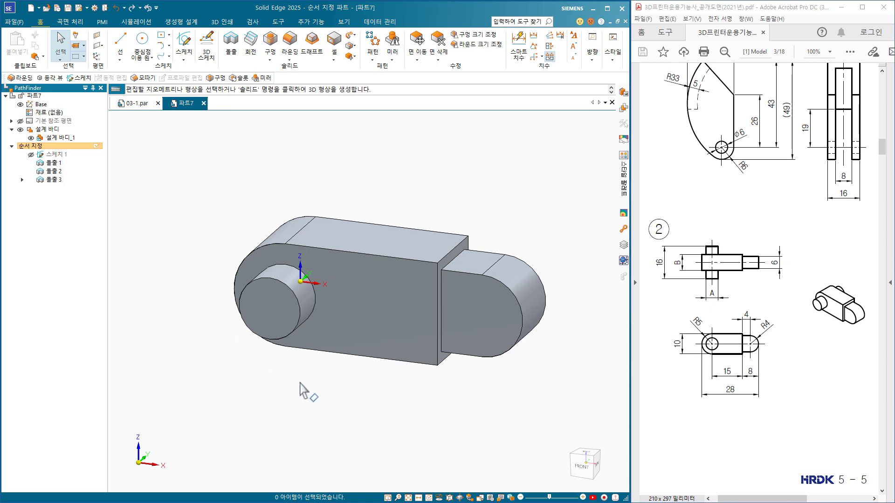
{"action": "mouse_move", "coordinate": [304, 390]}
{"action": "middle_mouse_down"}
{"action": "mouse_move", "coordinate": [284, 386]}
{"action": "mouse_move", "coordinate": [282, 404]}
{"action": "middle_mouse_up"}
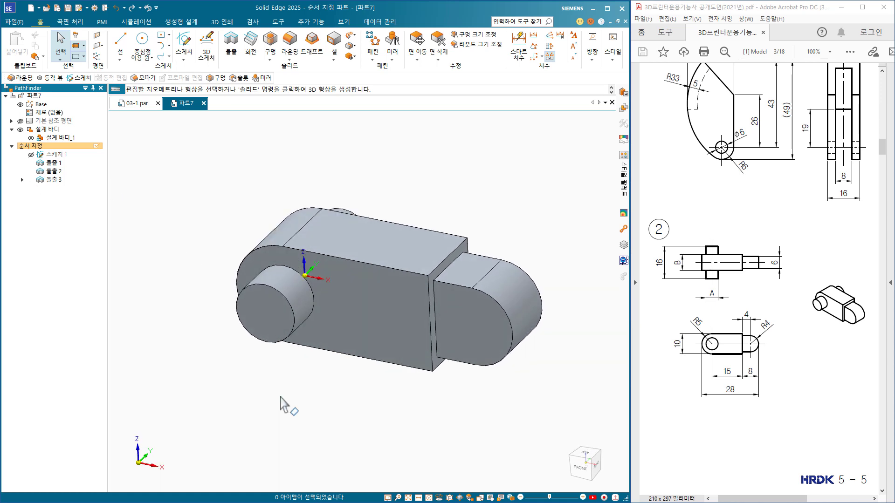
{"action": "key", "text": "ctrl+i"}
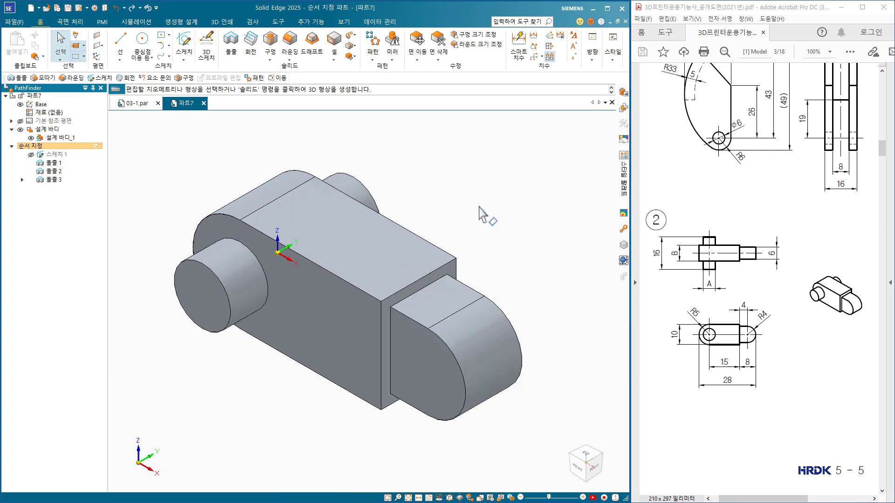
Save part 2 as 03-2.par in the same folder as 03-1.par.
{"action": "key", "text": "ctrl+s"}
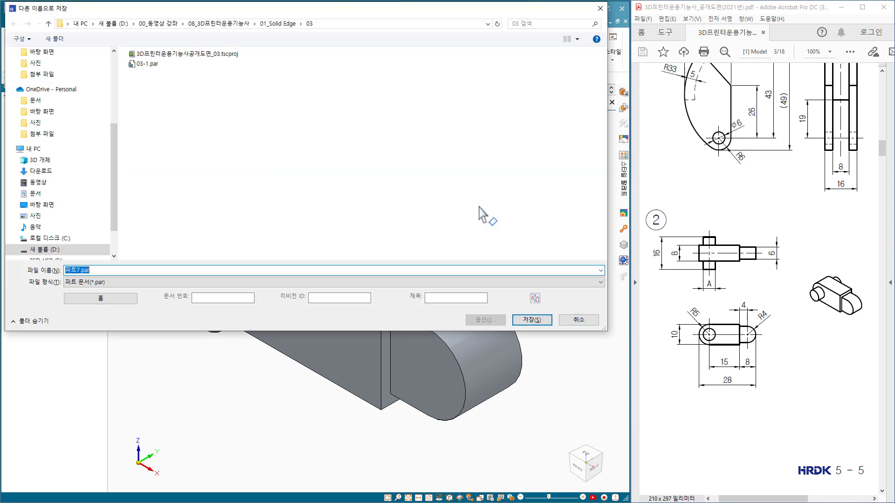
{"action": "left_click", "coordinate": [147, 63]}
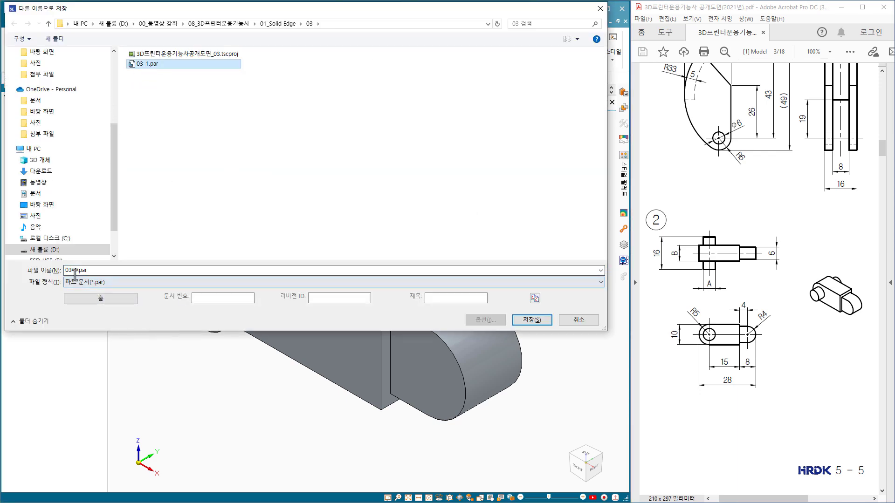
{"action": "key", "text": "Left"}
{"action": "key", "text": "Left"}
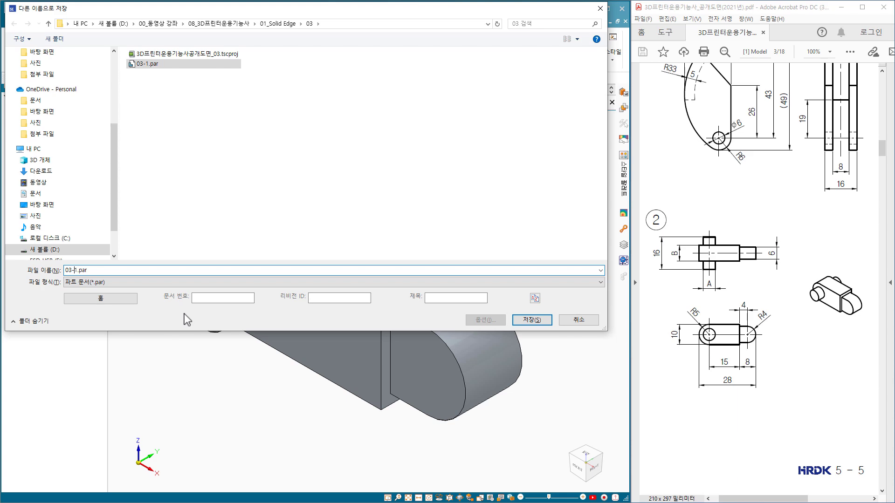
{"action": "key", "text": "BackSpace"}
{"action": "type", "text": "2"}
{"action": "key", "text": "Return"}
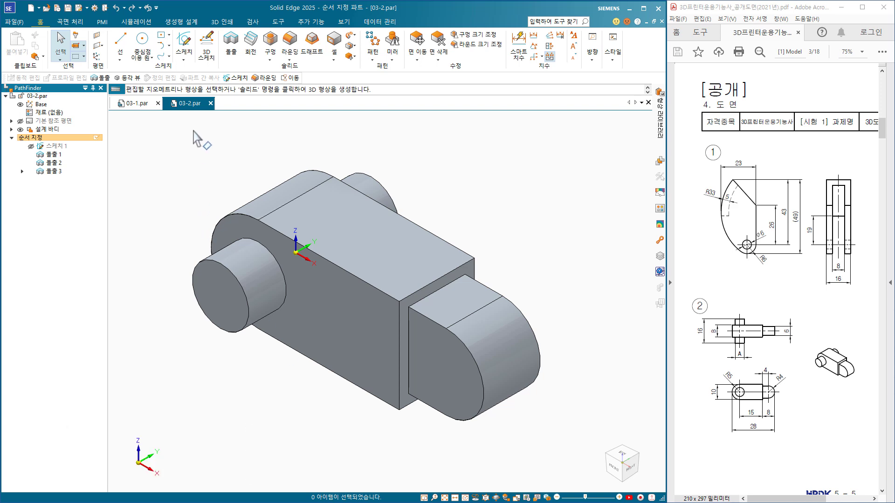
Close 03-2.par and create an assembly from the active 03-1 model with the ISO Metric Assembly.asm template, closing the current document.
{"action": "left_click", "coordinate": [211, 103]}
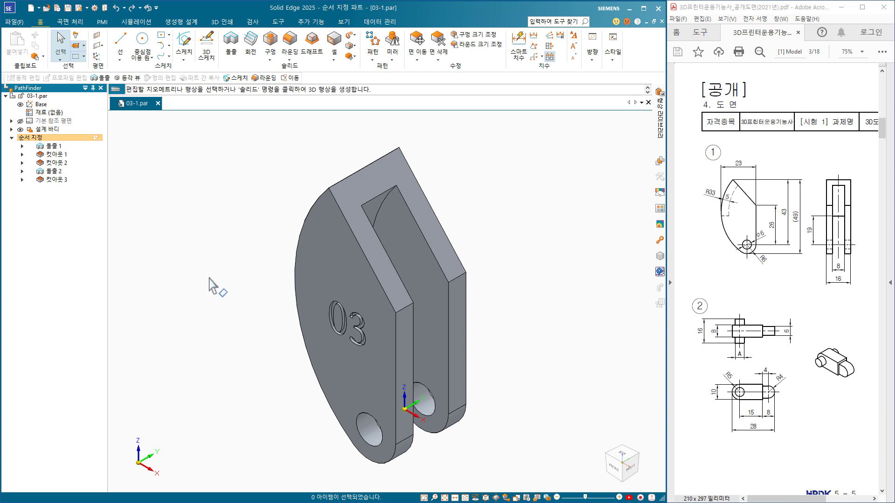
{"action": "left_click", "coordinate": [39, 7]}
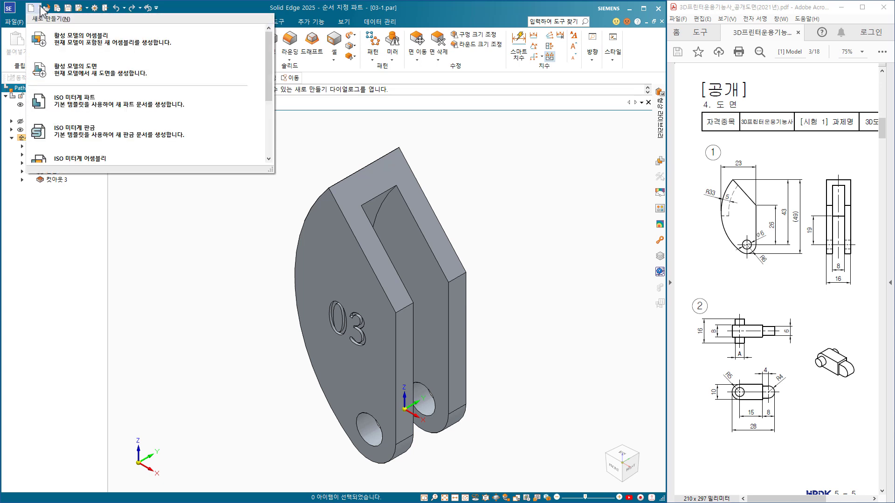
{"action": "left_click", "coordinate": [136, 38]}
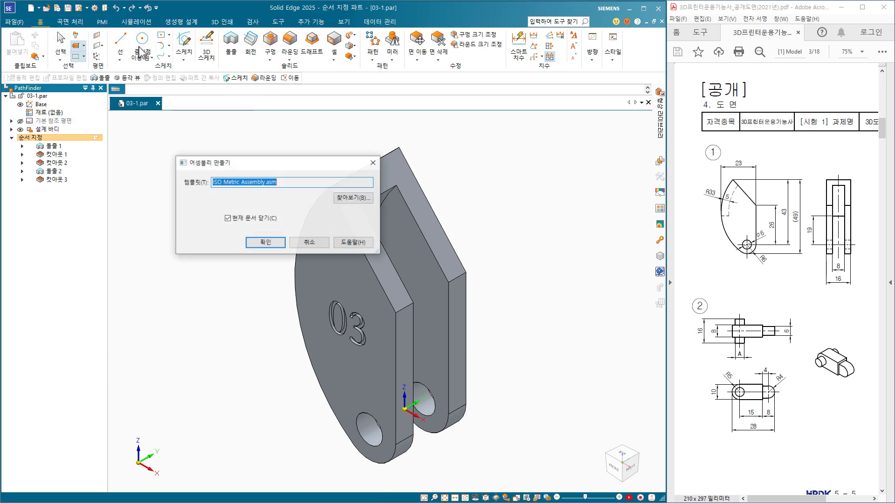
{"action": "left_click", "coordinate": [253, 246]}
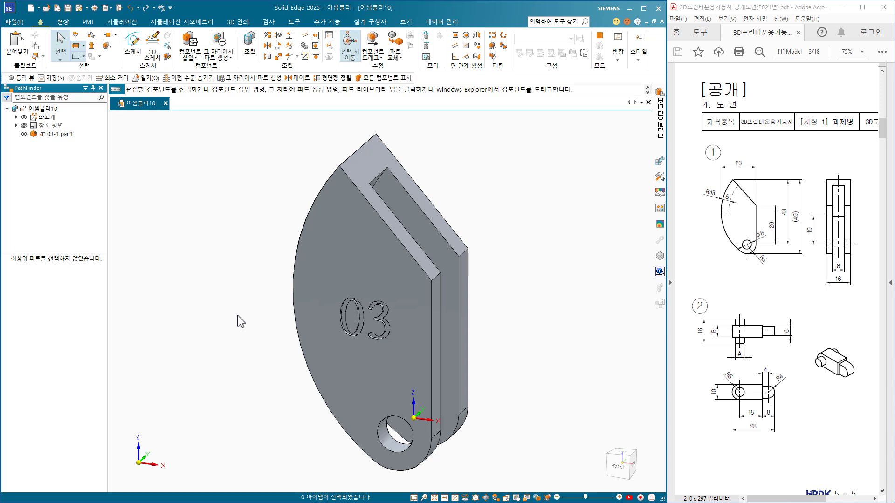
Save the new assembly as 03 in the 03 folder.
{"action": "key", "text": "ctrl+s"}
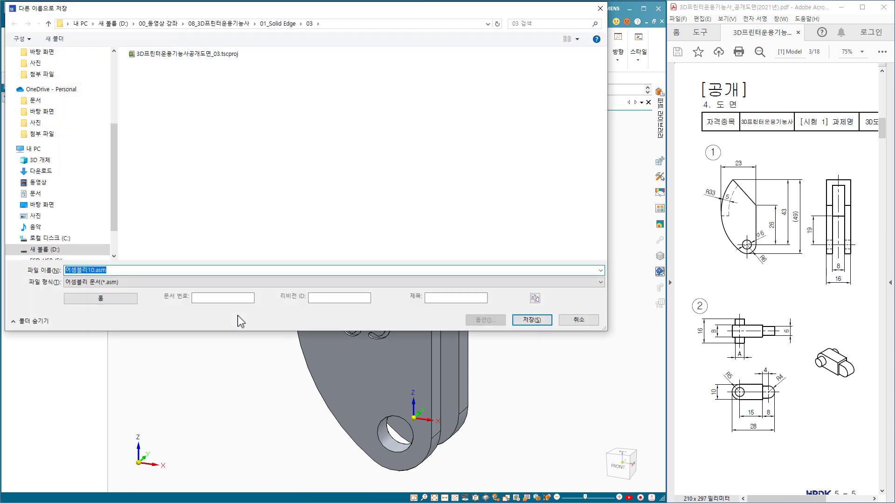
{"action": "type", "text": "0"}
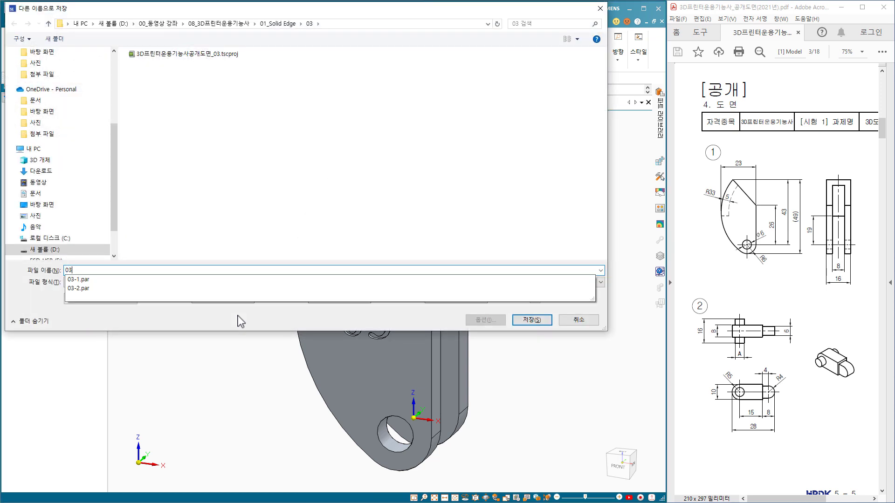
{"action": "type", "text": "3"}
{"action": "key", "text": "Return"}
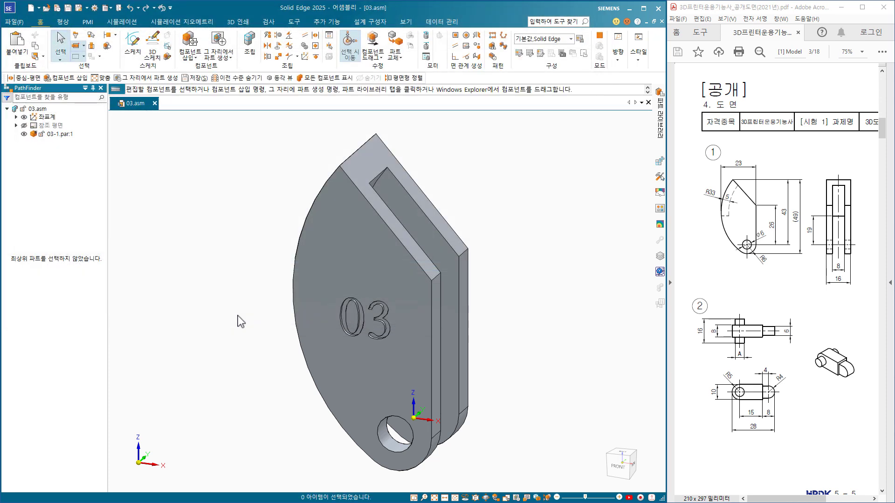
Insert 03-2.par from the part library into the assembly, placing it in the empty space beside part 03-1.
{"action": "left_click", "coordinate": [184, 44]}
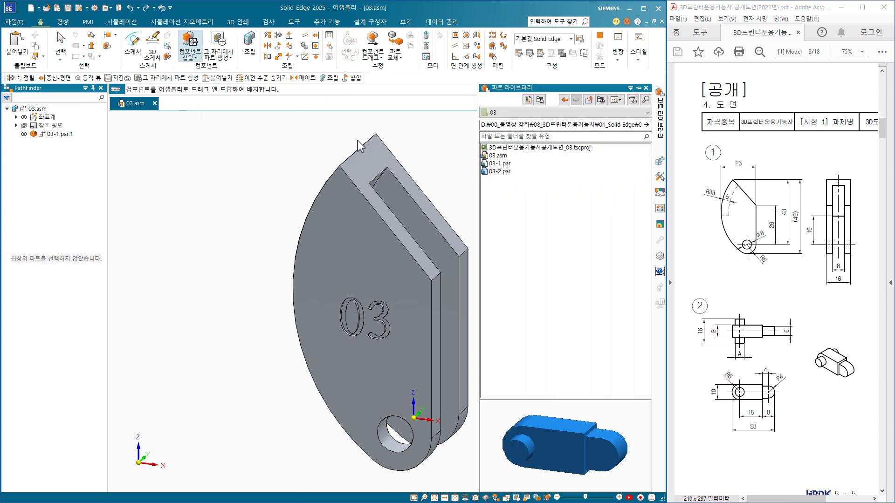
{"action": "left_click", "coordinate": [542, 100]}
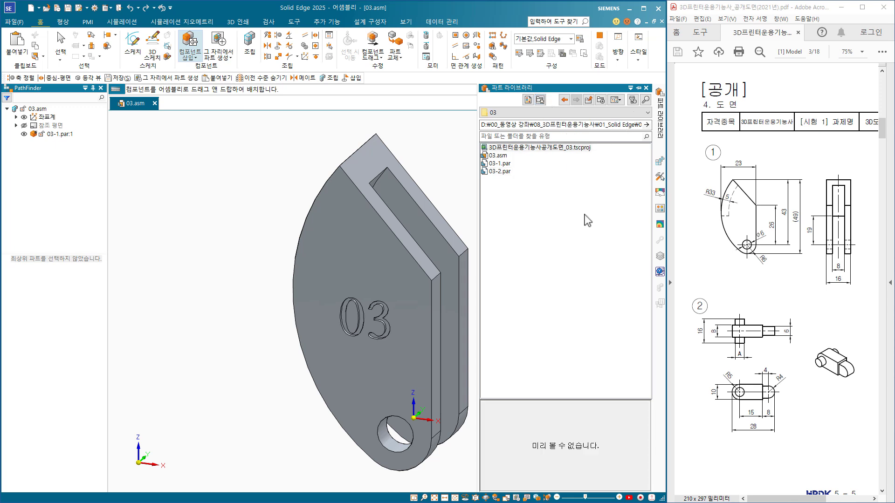
{"action": "left_click", "coordinate": [501, 172]}
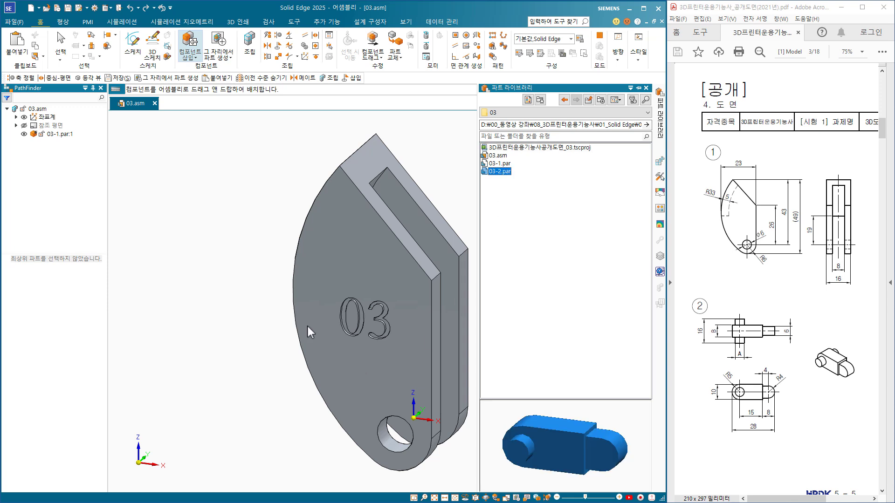
{"action": "middle_click_drag", "start_coordinate": [308, 327], "coordinate": [123, 325], "text": "shift"}
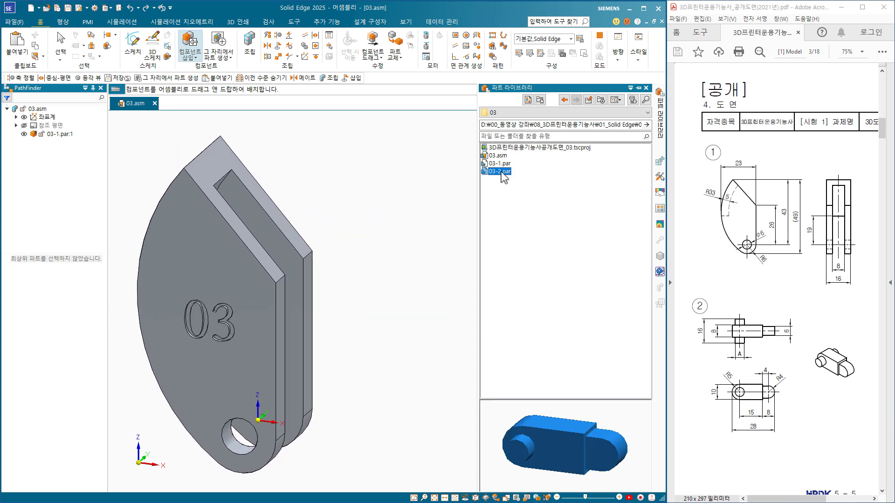
{"action": "left_click_drag", "start_coordinate": [501, 172], "coordinate": [399, 323]}
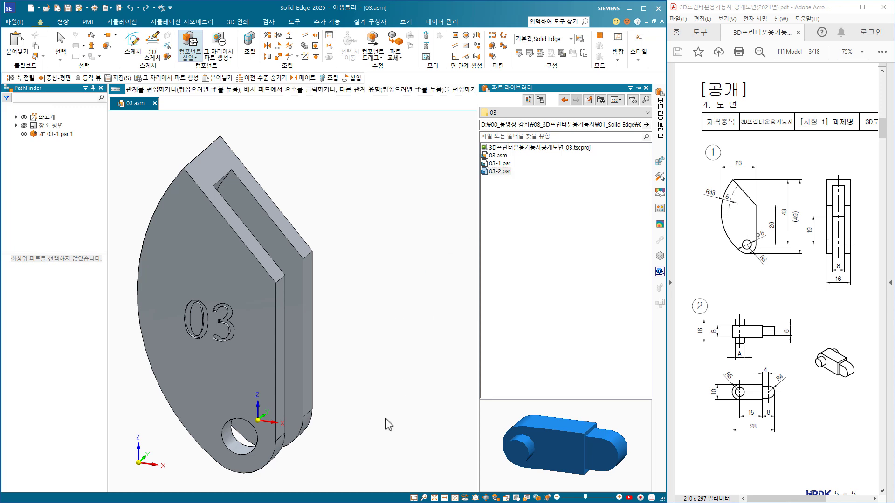
{"action": "middle_click_drag", "start_coordinate": [394, 422], "coordinate": [468, 422], "text": "shift"}
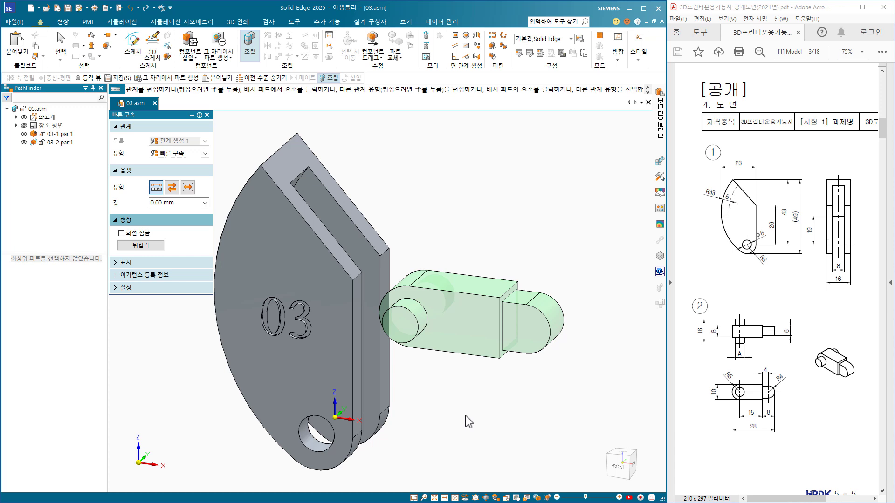
Start a double center-plane relationship for 03-2 and choose the two opposite flat side faces of its body as placement elements.
{"action": "left_click", "coordinate": [250, 54]}
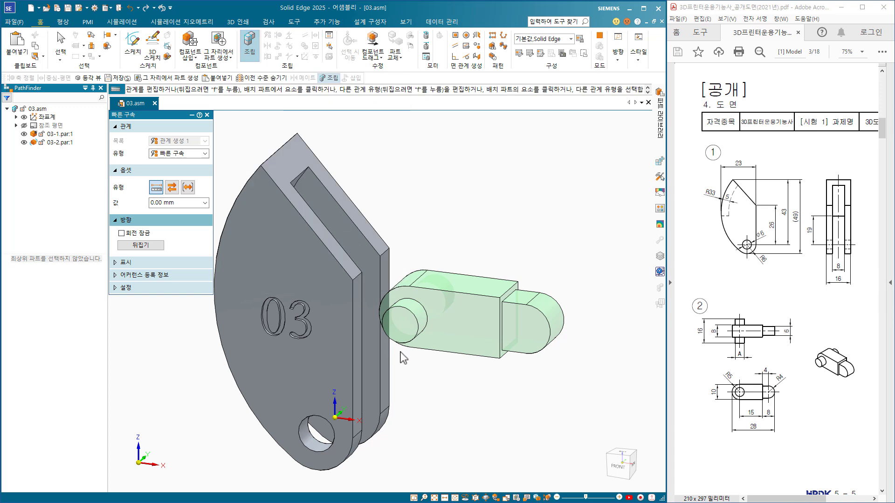
{"action": "left_click", "coordinate": [188, 153]}
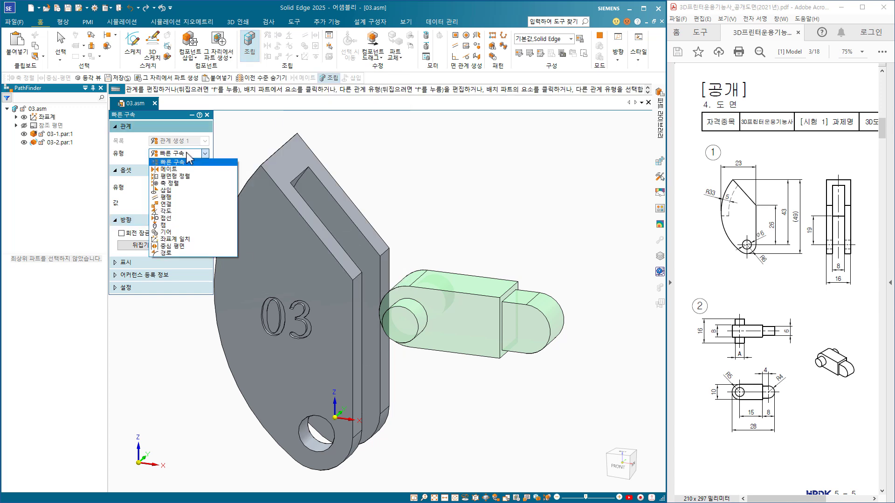
{"action": "left_click", "coordinate": [198, 245]}
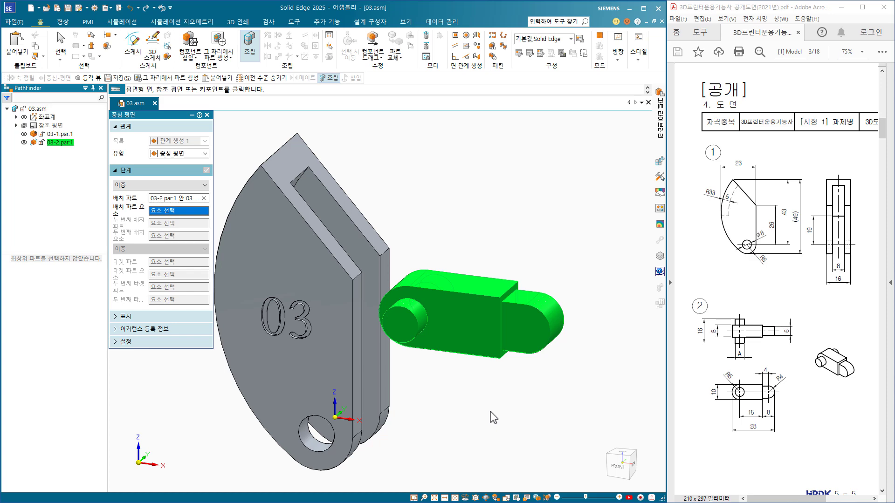
{"action": "left_click", "coordinate": [485, 332]}
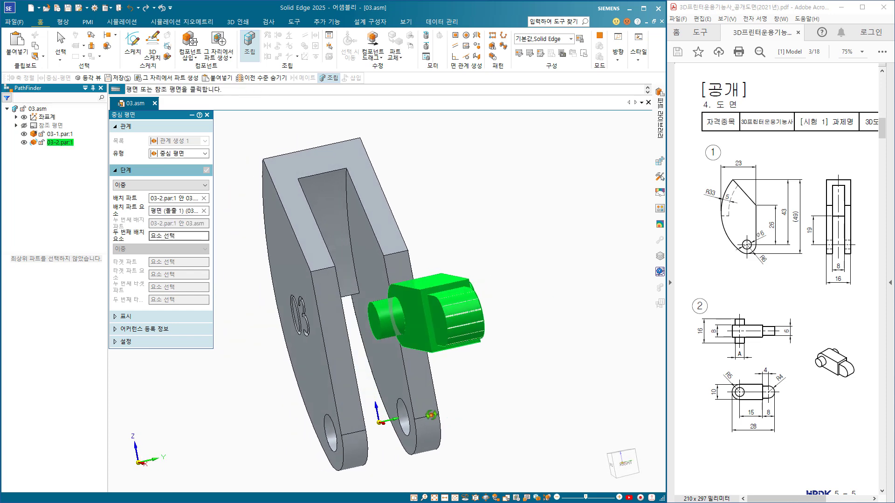
{"action": "left_click", "coordinate": [432, 334]}
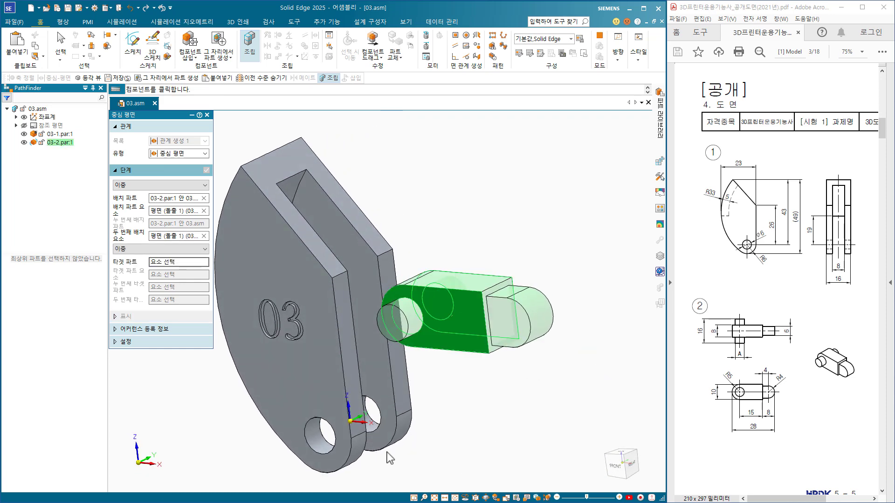
Choose the two outer side faces of 03-1 as the center-plane targets and apply the relationship.
{"action": "left_click", "coordinate": [322, 301]}
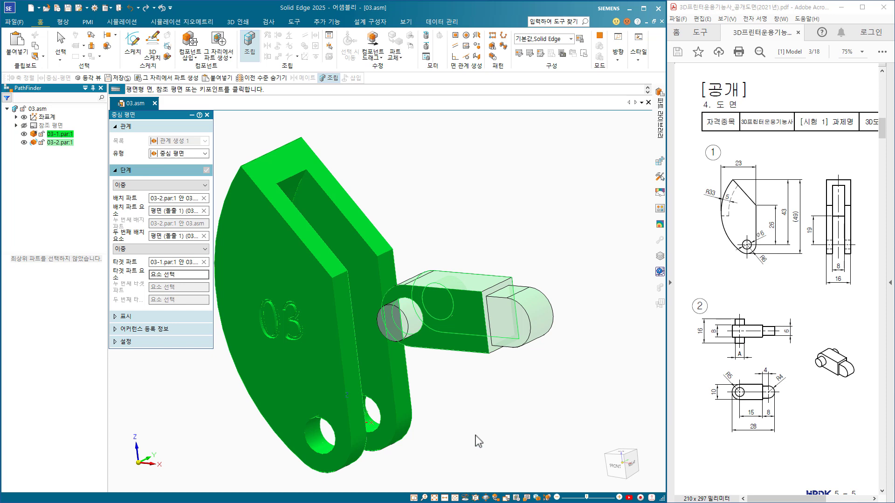
{"action": "left_click", "coordinate": [328, 345]}
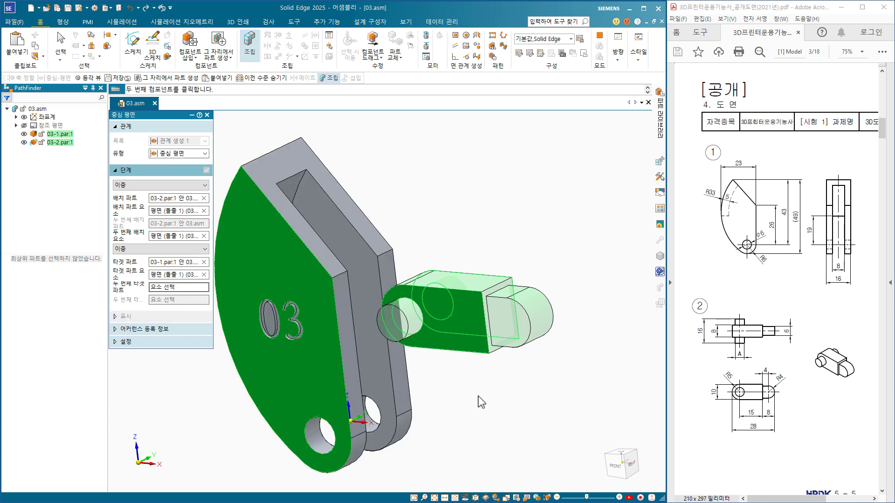
{"action": "middle_click_drag", "start_coordinate": [478, 397], "coordinate": [366, 405]}
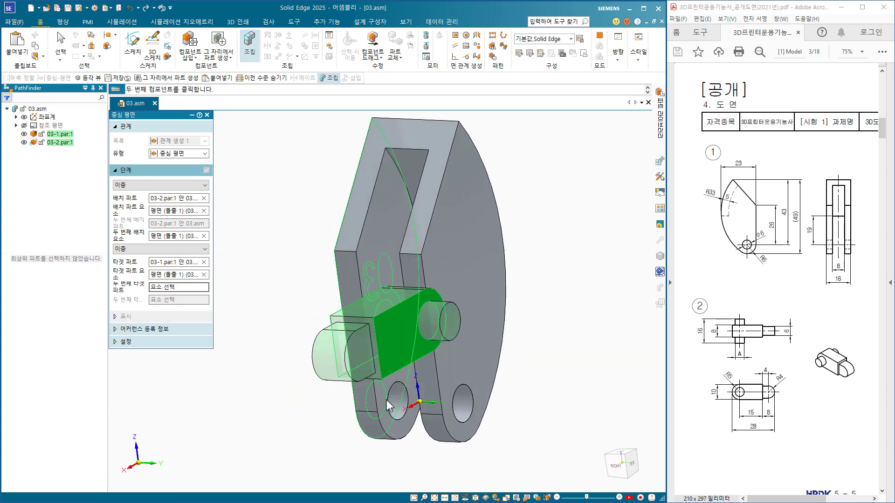
{"action": "left_click", "coordinate": [483, 260]}
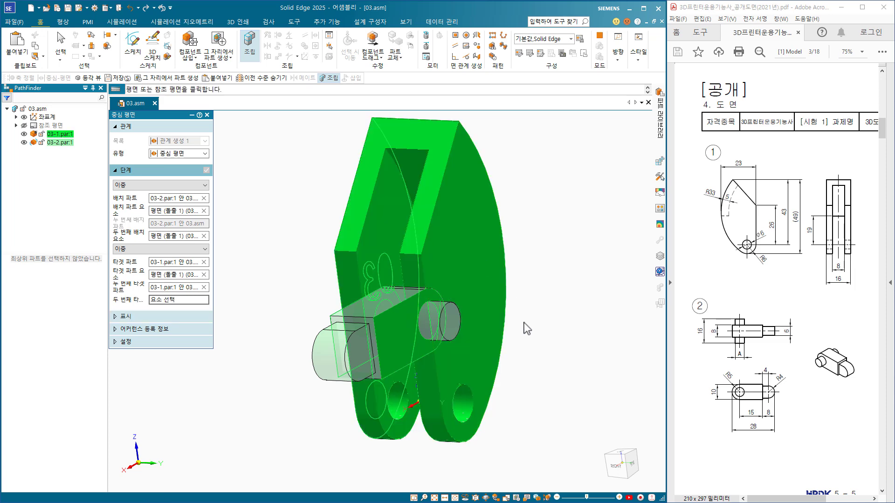
{"action": "left_click", "coordinate": [469, 279]}
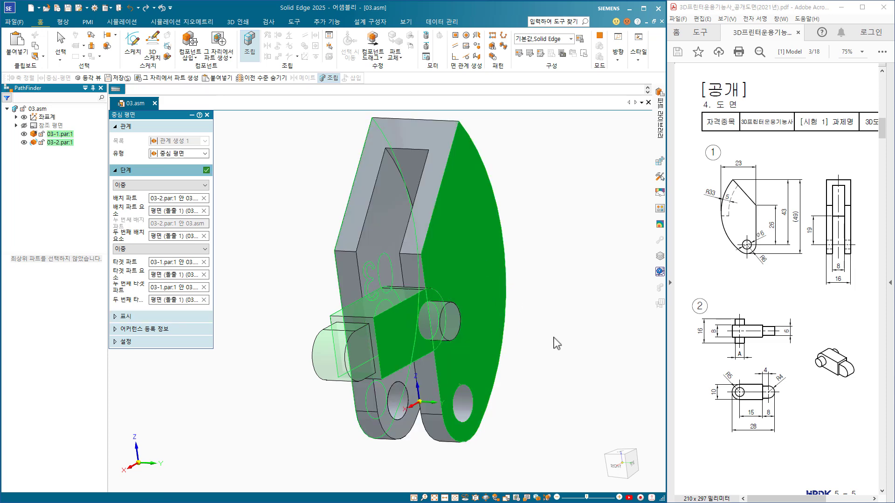
{"action": "left_click", "coordinate": [207, 171]}
{"action": "middle_click_drag", "start_coordinate": [262, 307], "coordinate": [390, 290]}
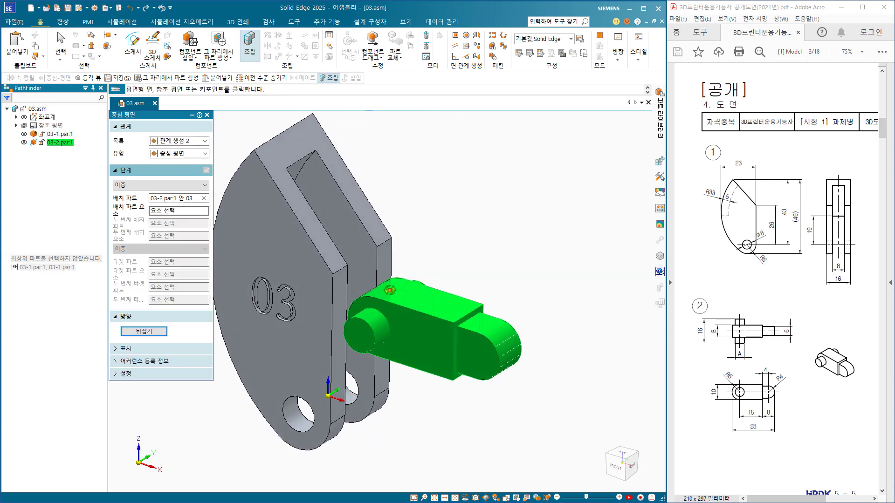
Apply an axial align relationship between the cylindrical pin of 03-2 and the round pivot hole of 03-1.
{"action": "left_click", "coordinate": [192, 155]}
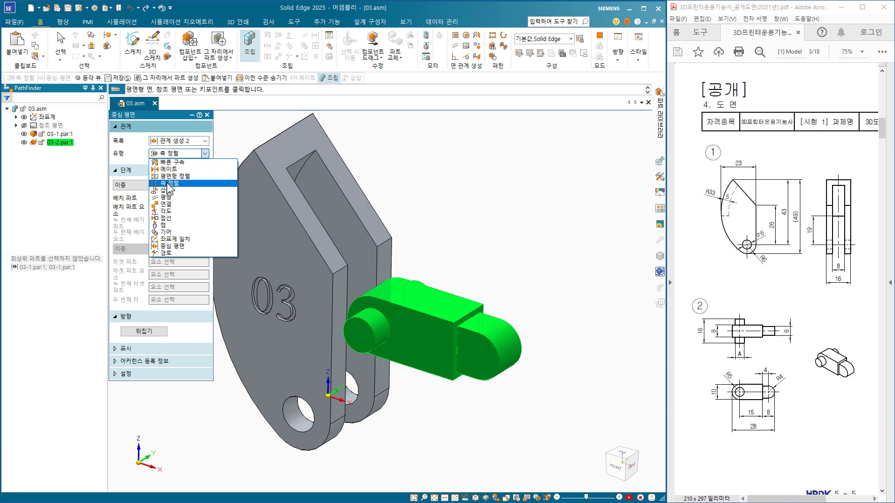
{"action": "left_click", "coordinate": [168, 184]}
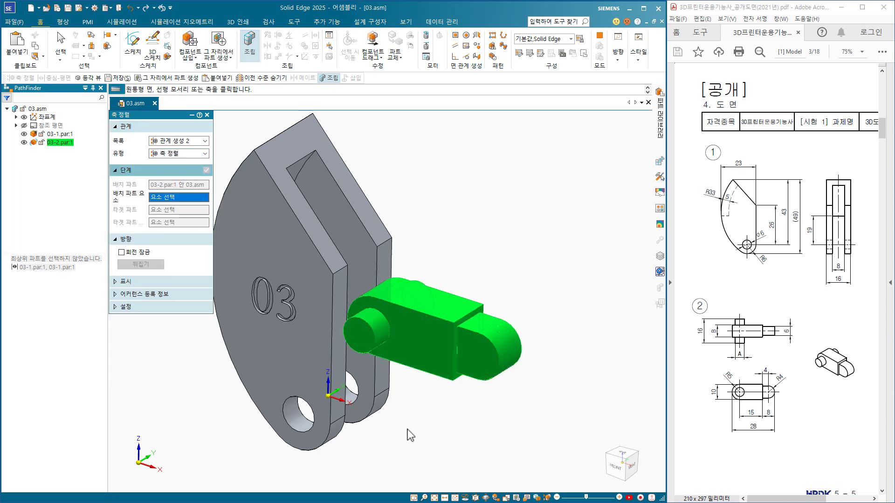
{"action": "left_click", "coordinate": [379, 322]}
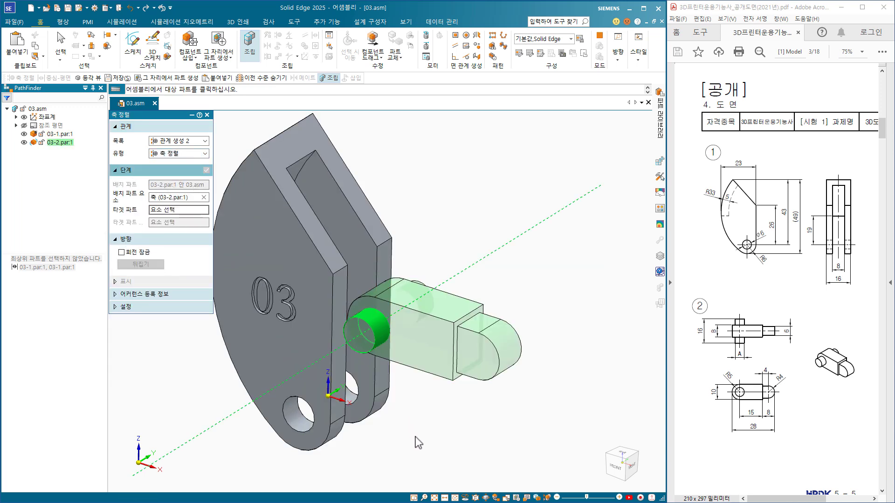
{"action": "left_click", "coordinate": [297, 345]}
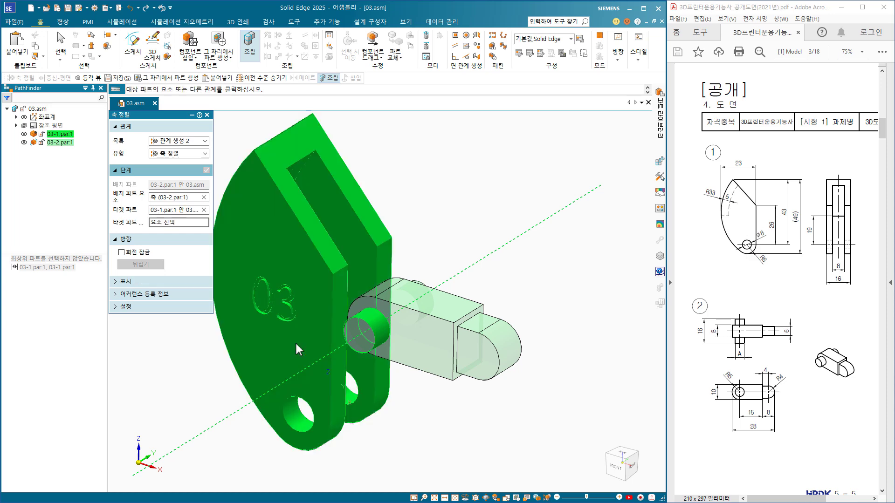
{"action": "left_click", "coordinate": [298, 410]}
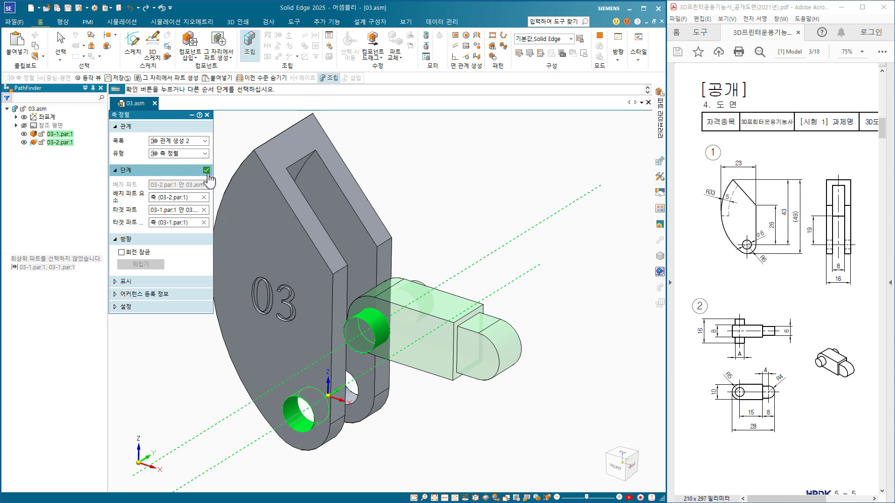
{"action": "left_click", "coordinate": [206, 171]}
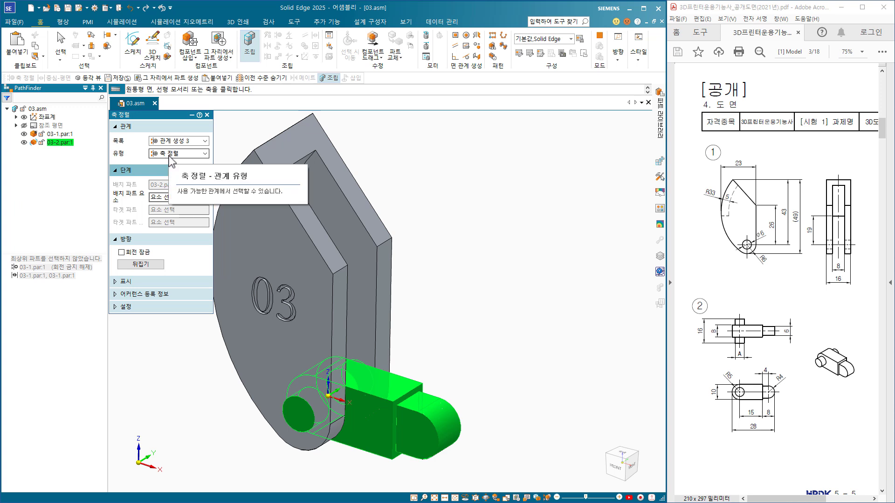
Apply a planar align relationship with floating offset between the stepped shoulder face of 03-2 and the vertical front face of 03-1.
{"action": "left_click", "coordinate": [171, 156]}
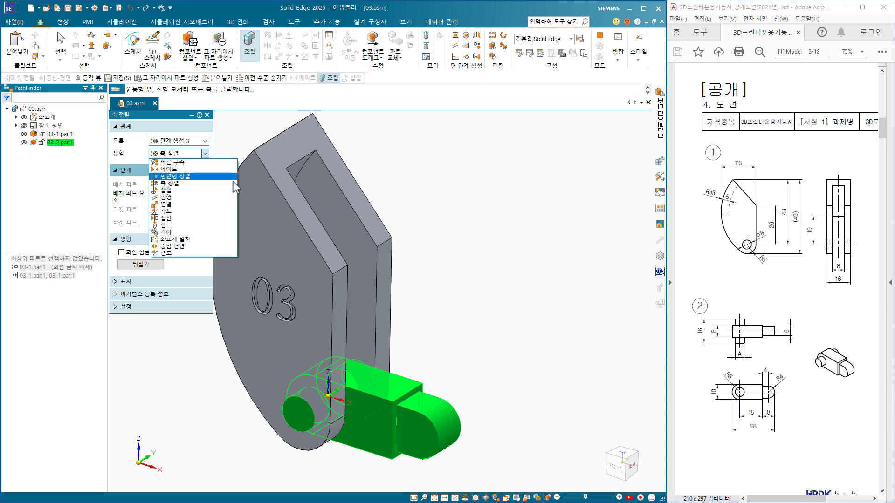
{"action": "left_click", "coordinate": [193, 176]}
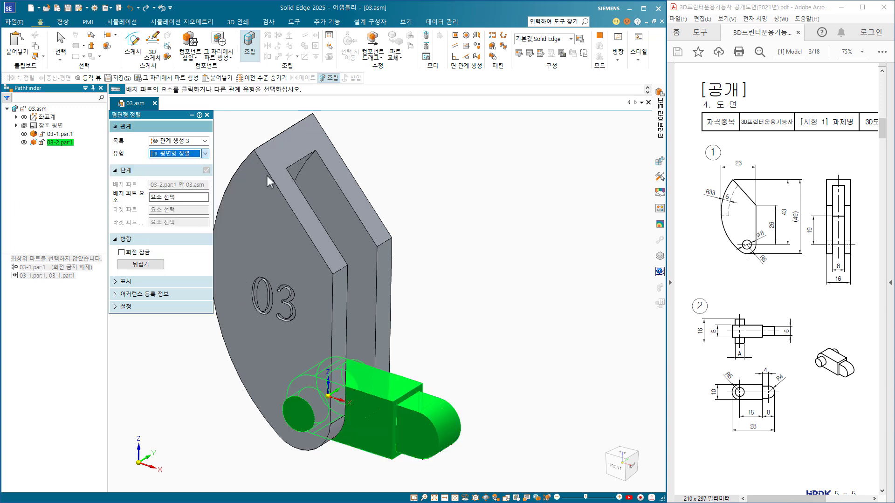
{"action": "left_click", "coordinate": [396, 418]}
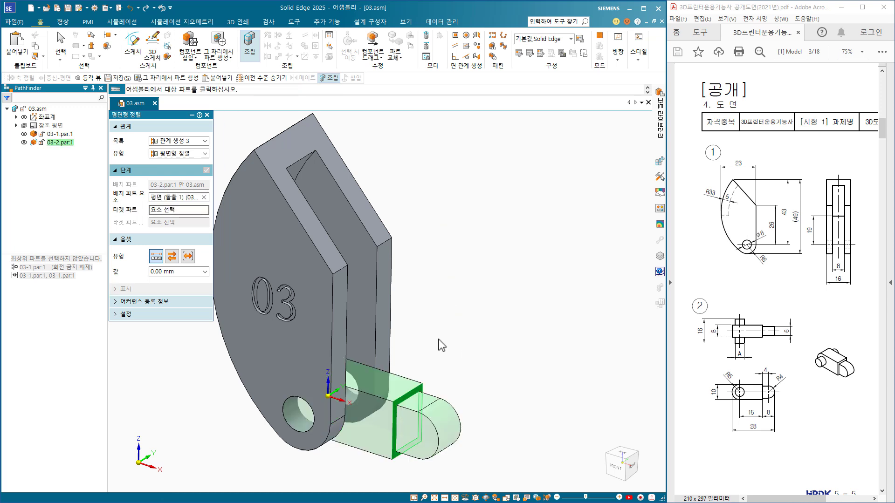
{"action": "left_click", "coordinate": [384, 260]}
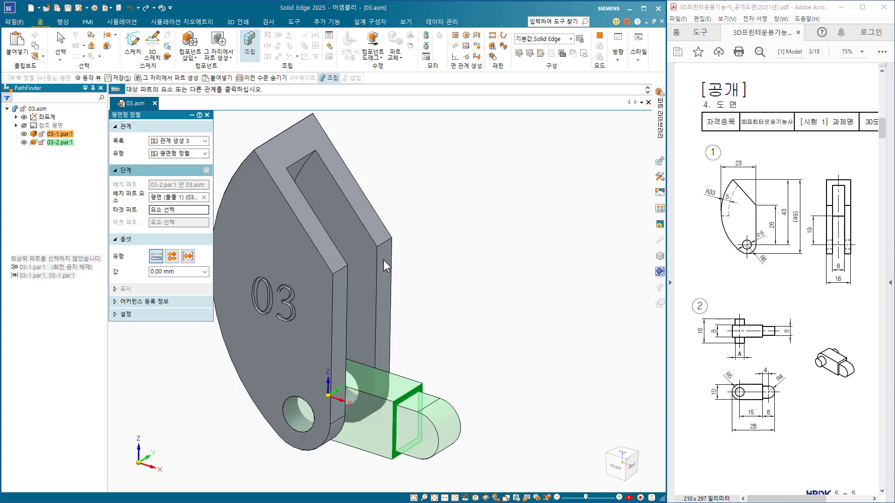
{"action": "left_click", "coordinate": [386, 291]}
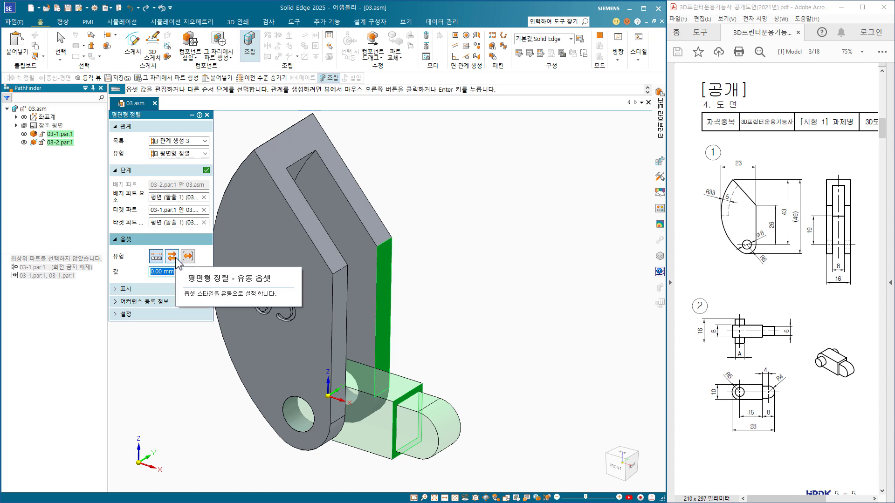
{"action": "left_click", "coordinate": [172, 256]}
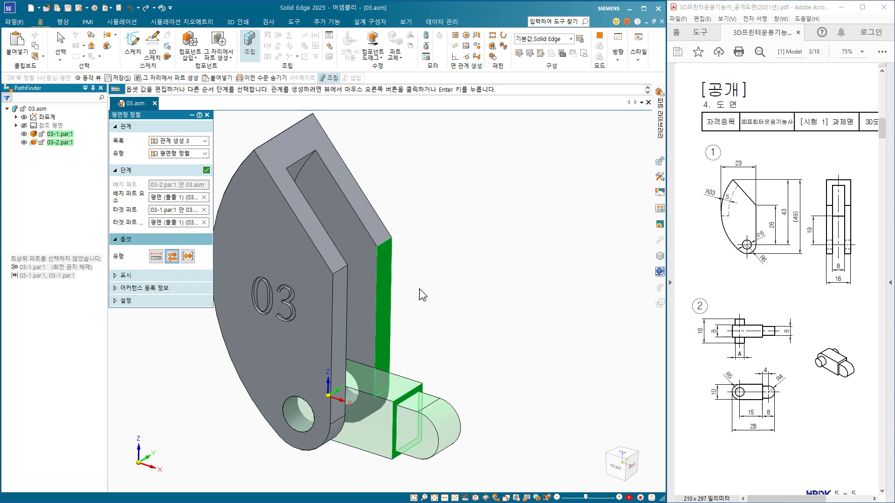
{"action": "left_click", "coordinate": [206, 170]}
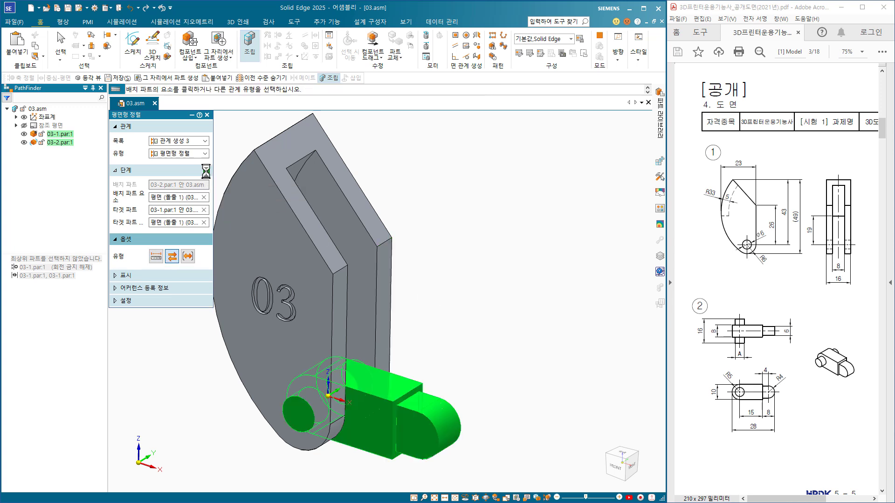
{"action": "key", "text": "ctrl+i"}
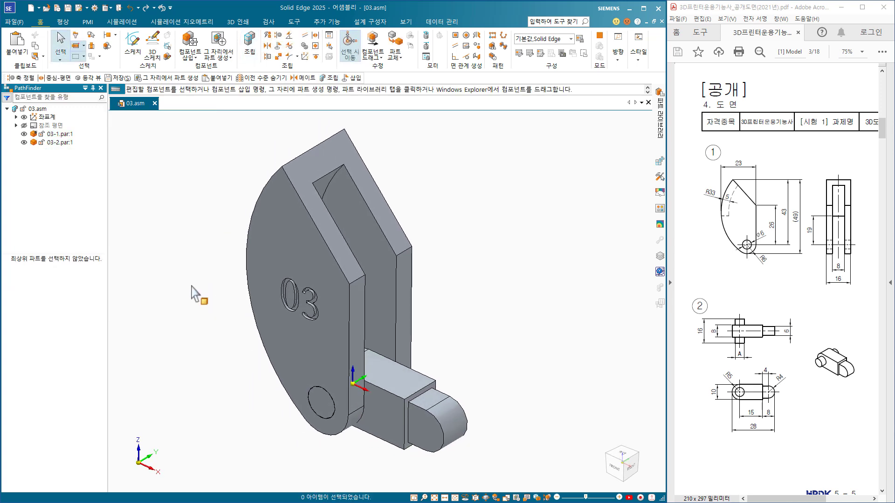
Open part 03-2 for in-place editing within the assembly, after consulting the exam drawing's assembly view and fit dimensions A and B.
{"action": "left_click_drag", "start_coordinate": [820, 281], "coordinate": [689, 288]}
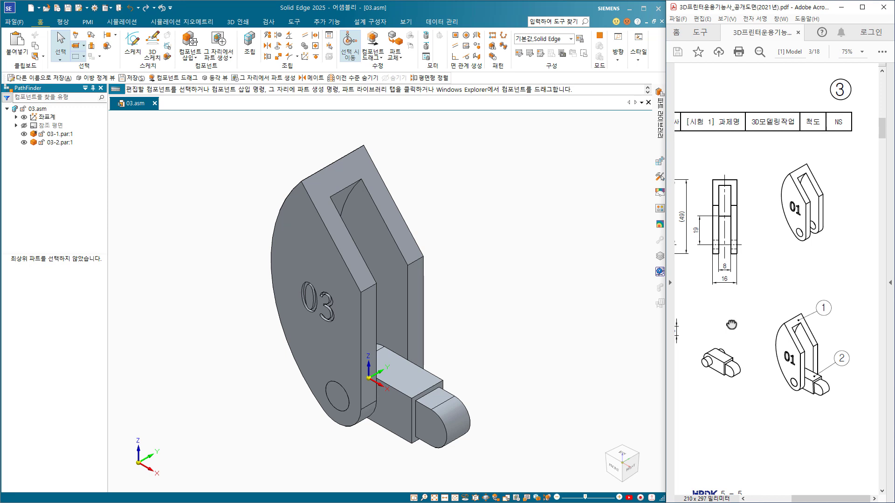
{"action": "left_click_drag", "start_coordinate": [732, 325], "coordinate": [845, 324]}
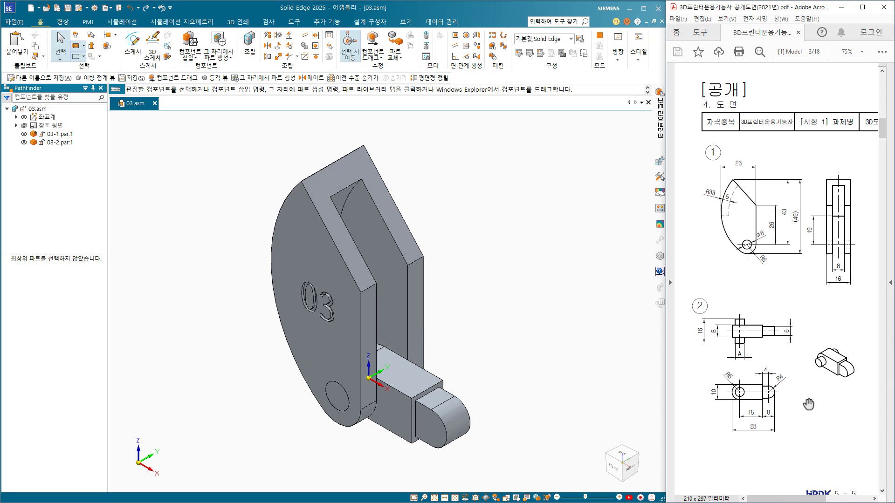
{"action": "scroll", "coordinate": [808, 404], "scroll_direction": "up", "scroll_amount": 1, "text": "ctrl"}
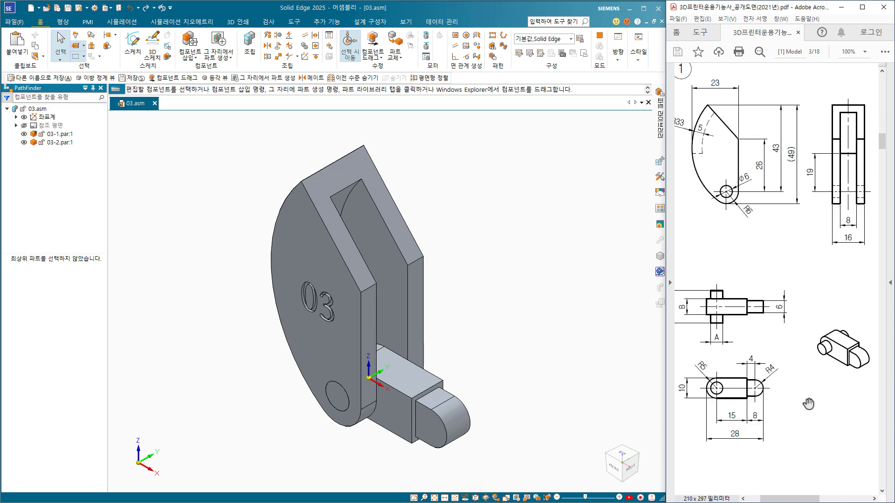
{"action": "left_click_drag", "start_coordinate": [765, 373], "coordinate": [809, 379]}
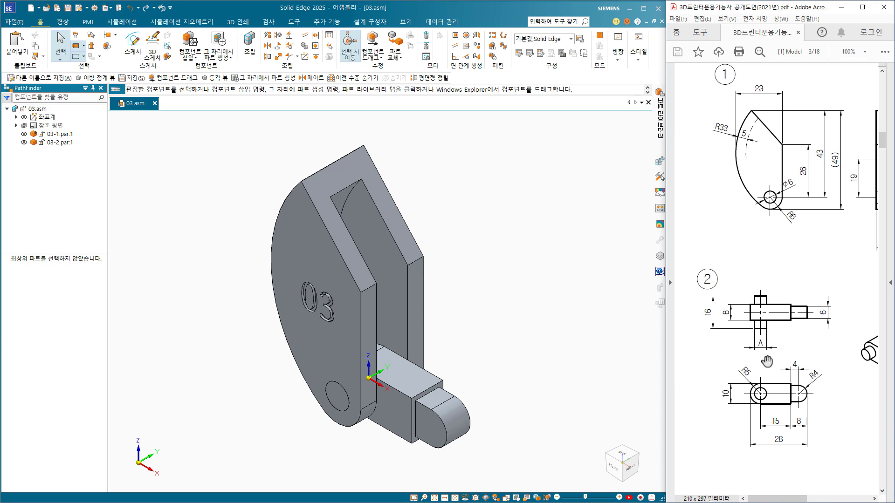
{"action": "left_click_drag", "start_coordinate": [772, 356], "coordinate": [746, 361]}
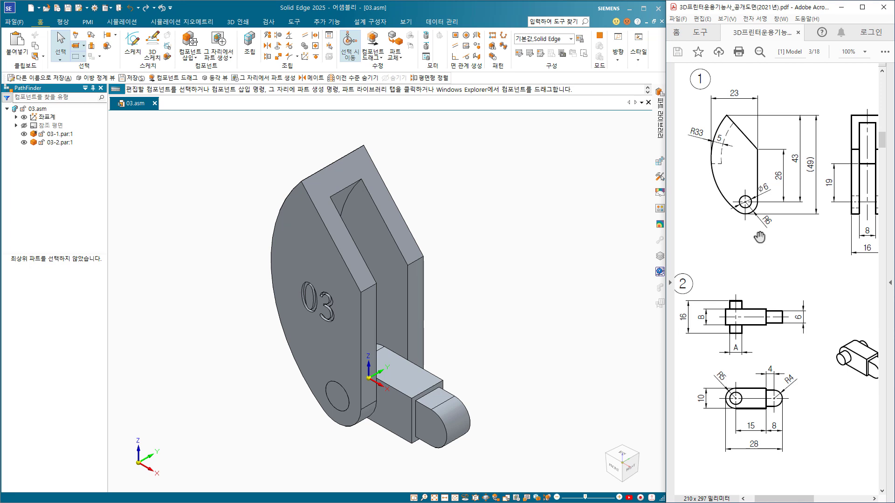
{"action": "left_click", "coordinate": [516, 332]}
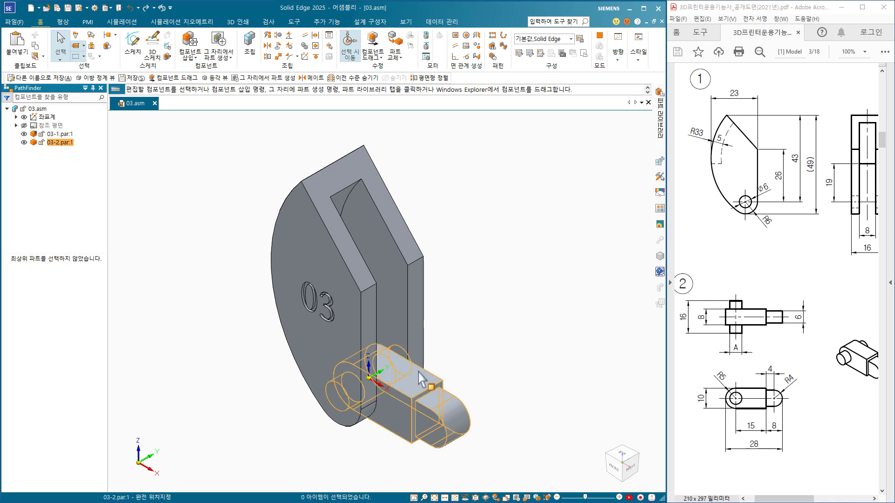
{"action": "left_click", "coordinate": [422, 380]}
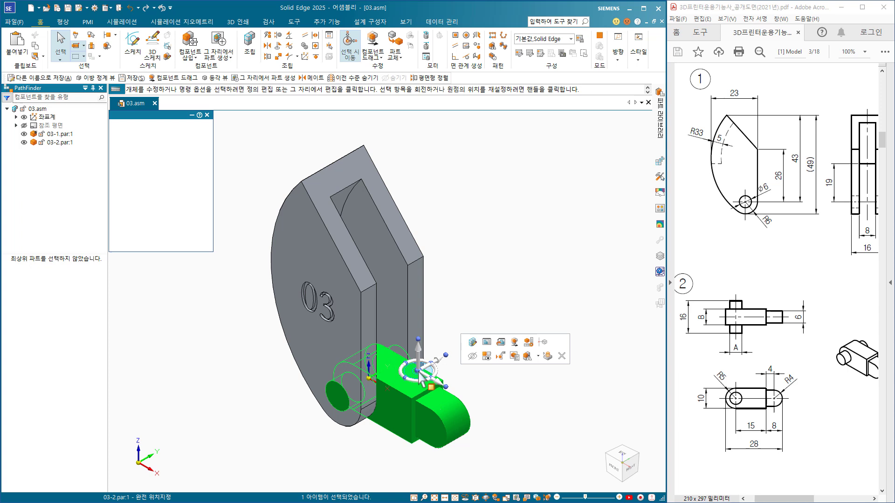
{"action": "left_click", "coordinate": [486, 343]}
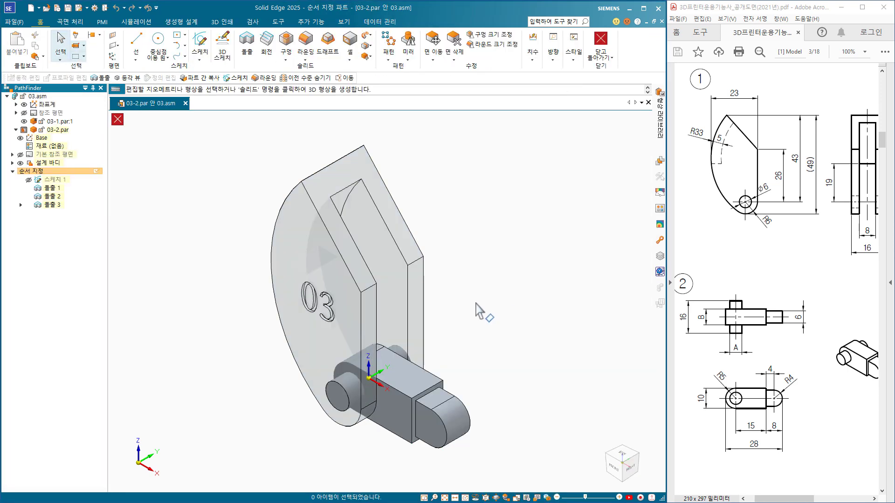
Set the diameter of the cross pin on 03-2 (dimension A) to 5 mm and finish editing the pin feature.
{"action": "left_click", "coordinate": [352, 400]}
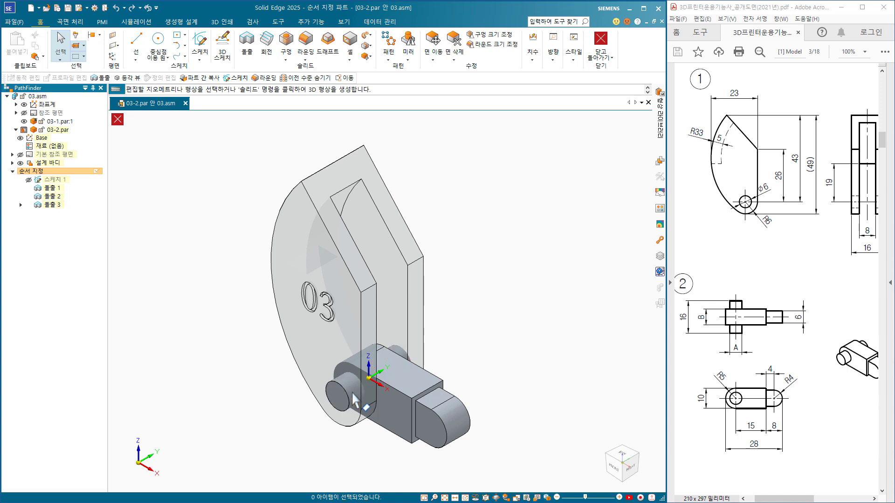
{"action": "left_click", "coordinate": [395, 364]}
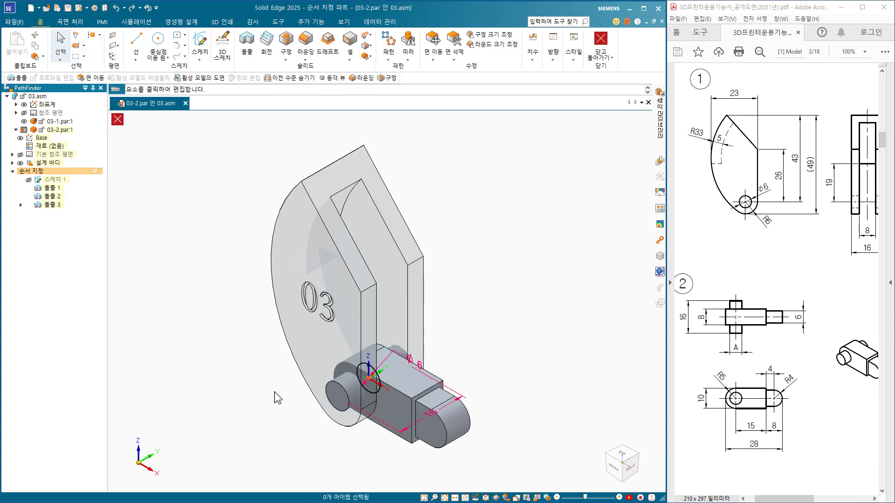
{"action": "left_click", "coordinate": [414, 366]}
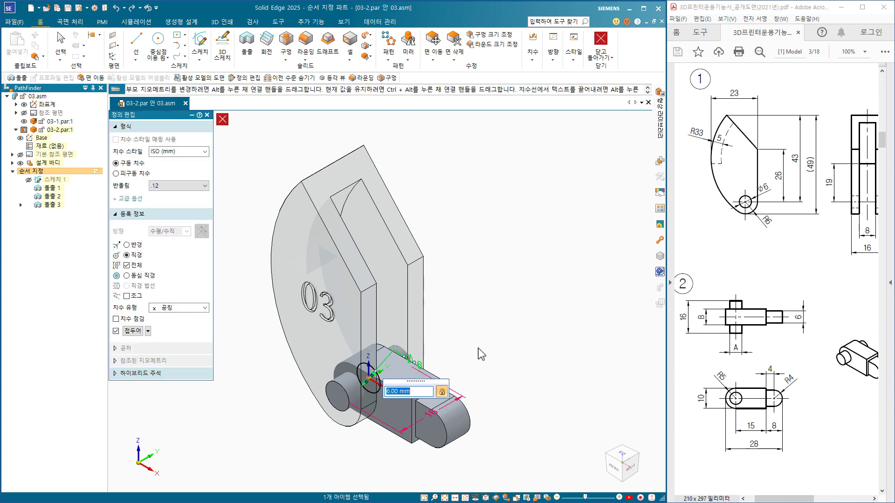
{"action": "type", "text": "5"}
{"action": "key", "text": "Return"}
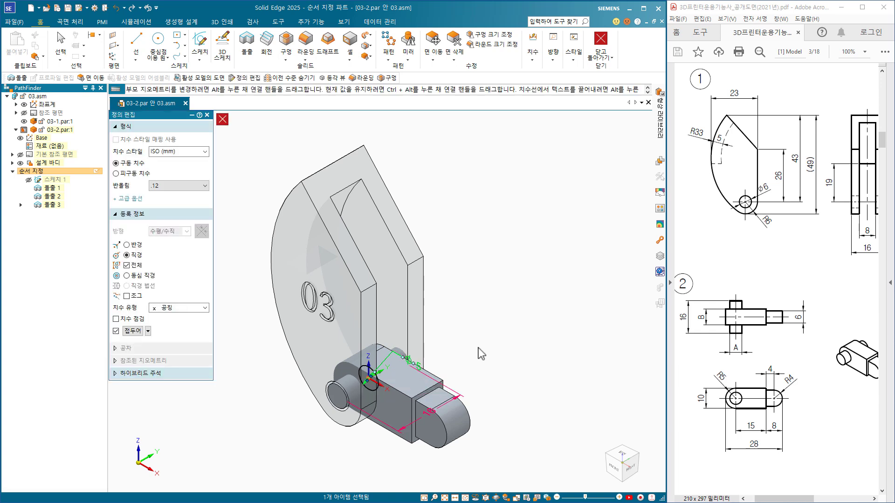
{"action": "left_click", "coordinate": [528, 294]}
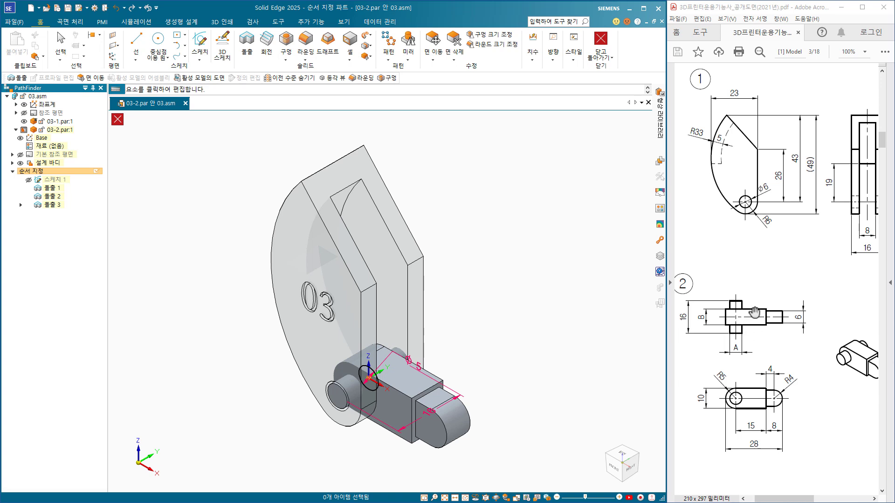
{"action": "scroll", "coordinate": [799, 285], "scroll_direction": "right", "scroll_amount": 2}
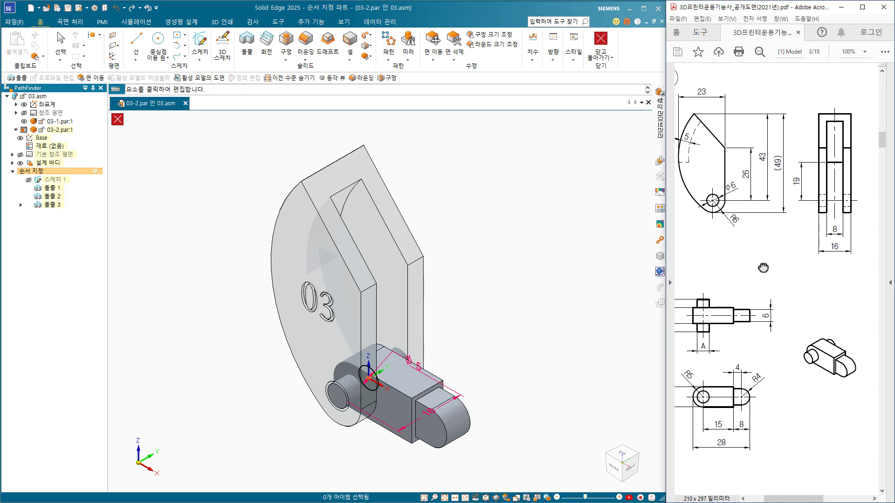
{"action": "scroll", "coordinate": [761, 268], "scroll_direction": "left", "scroll_amount": 3}
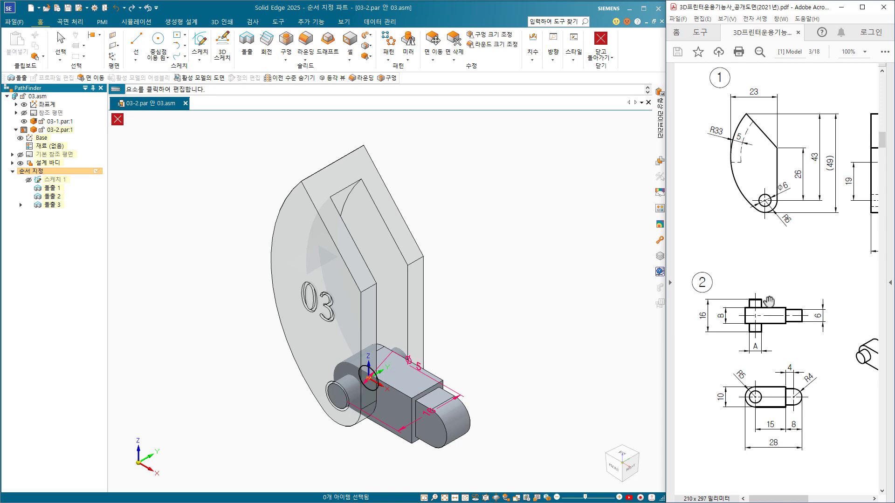
{"action": "left_click", "coordinate": [511, 332]}
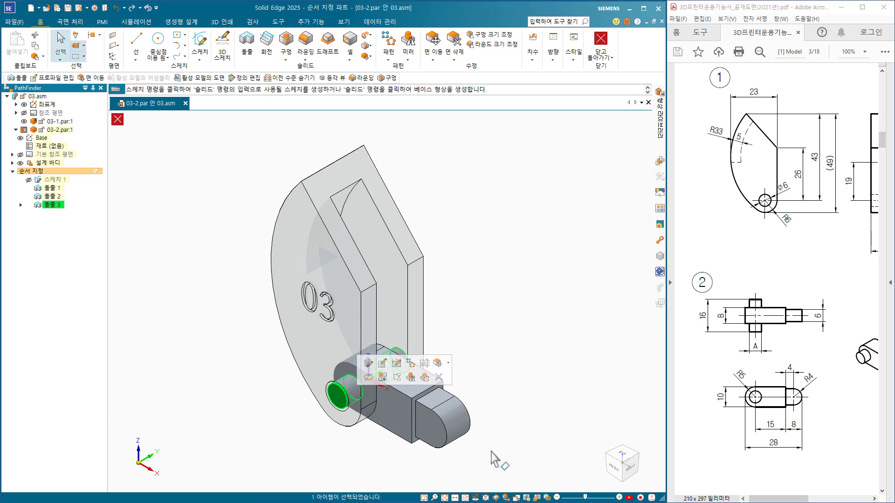
{"action": "left_click", "coordinate": [540, 393]}
Set the thickness of 03-2's main body block (dimension B) to 7 mm and return to the assembly.
{"action": "left_click", "coordinate": [404, 413]}
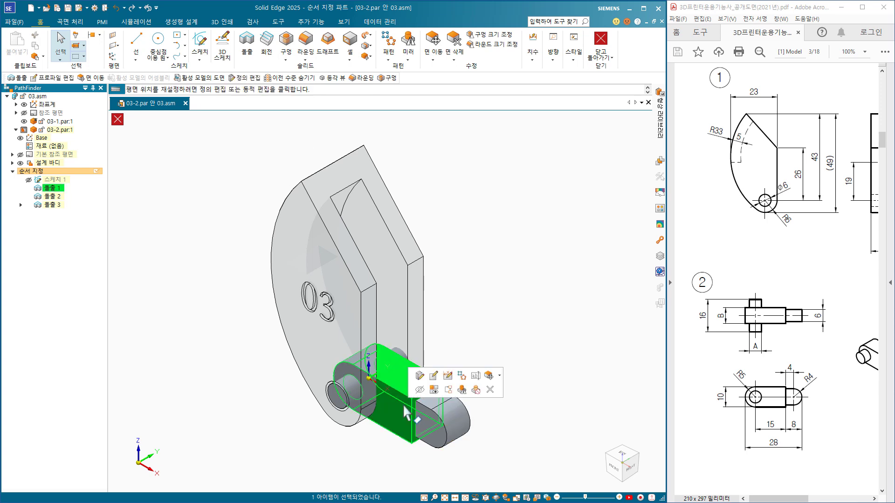
{"action": "left_click", "coordinate": [447, 375]}
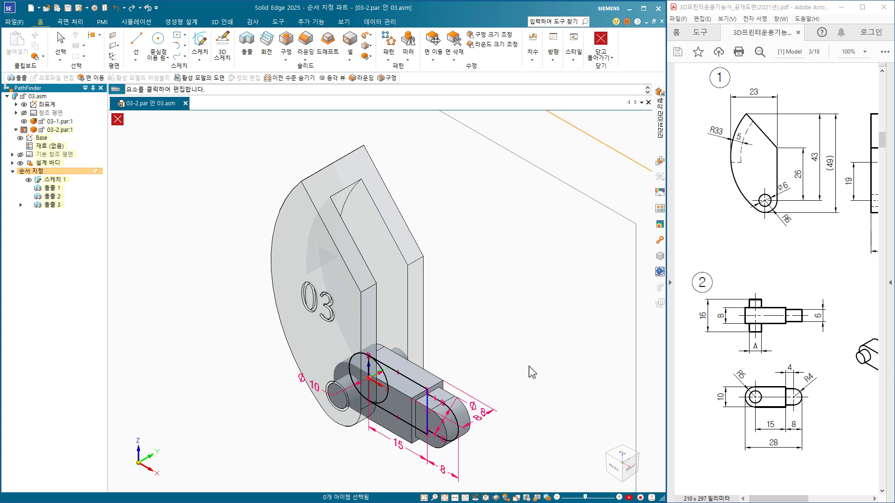
{"action": "left_click", "coordinate": [478, 423]}
{"action": "type", "text": "7"}
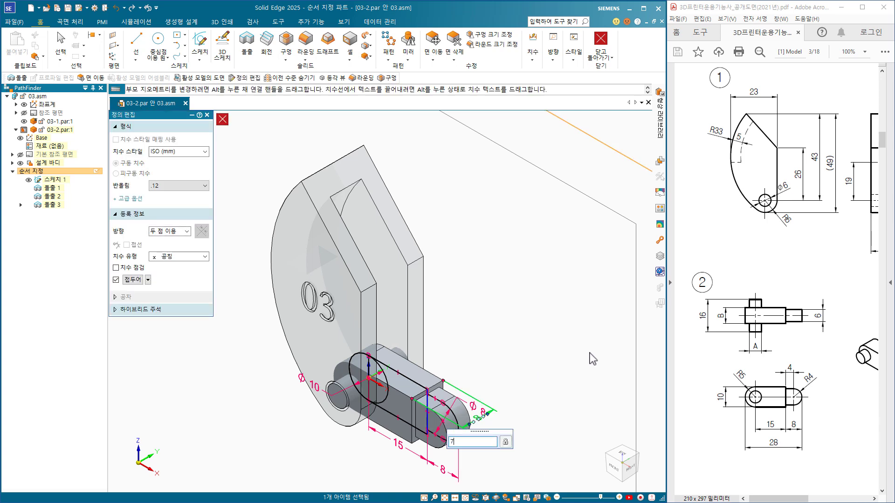
{"action": "key", "text": "Return"}
{"action": "left_click", "coordinate": [536, 380]}
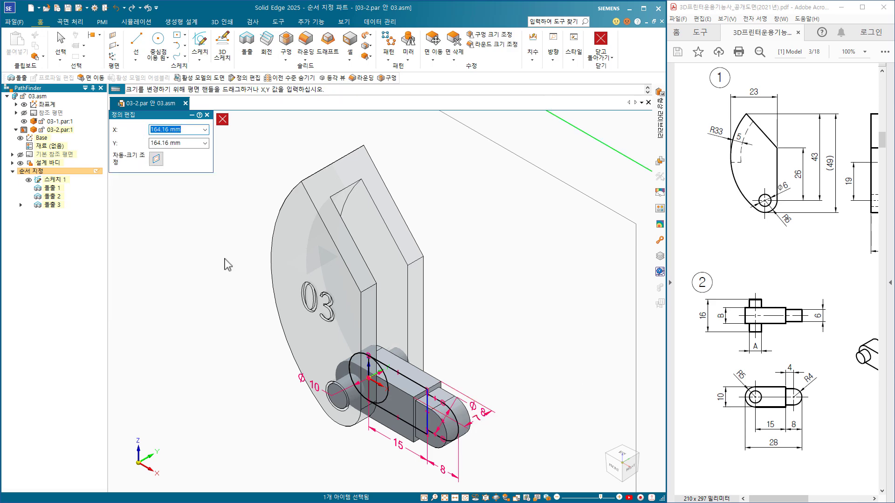
{"action": "left_click", "coordinate": [600, 39]}
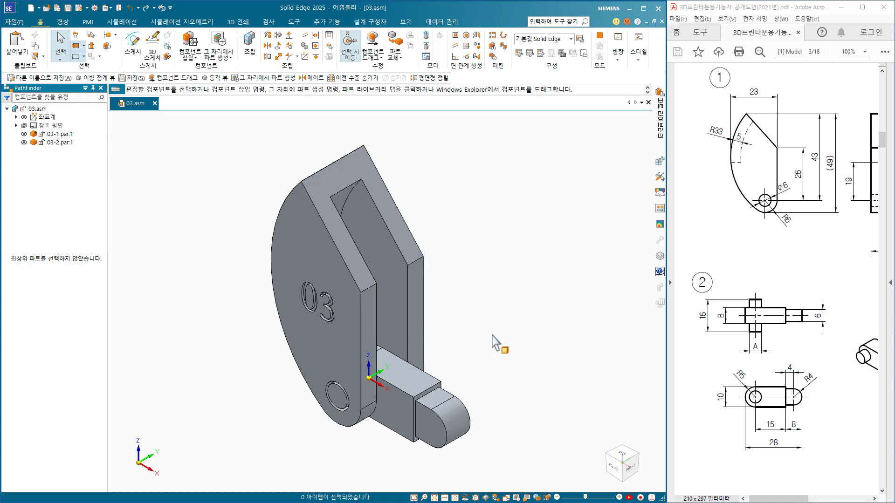
Set clipping planes parallel to 03-1's flat vertical front face, offset about 37 mm and 7 mm, to section the assembly through the pin.
{"action": "middle_click_drag", "start_coordinate": [493, 336], "coordinate": [261, 255]}
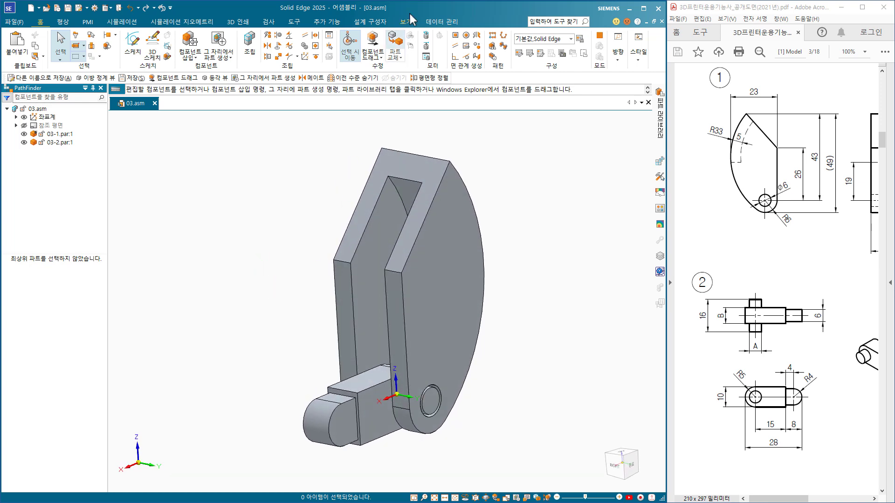
{"action": "left_click", "coordinate": [404, 26]}
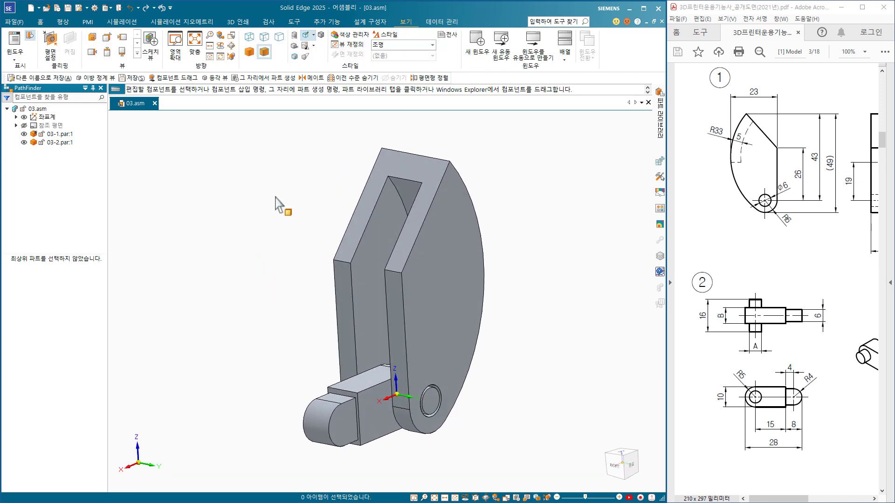
{"action": "left_click", "coordinate": [51, 45]}
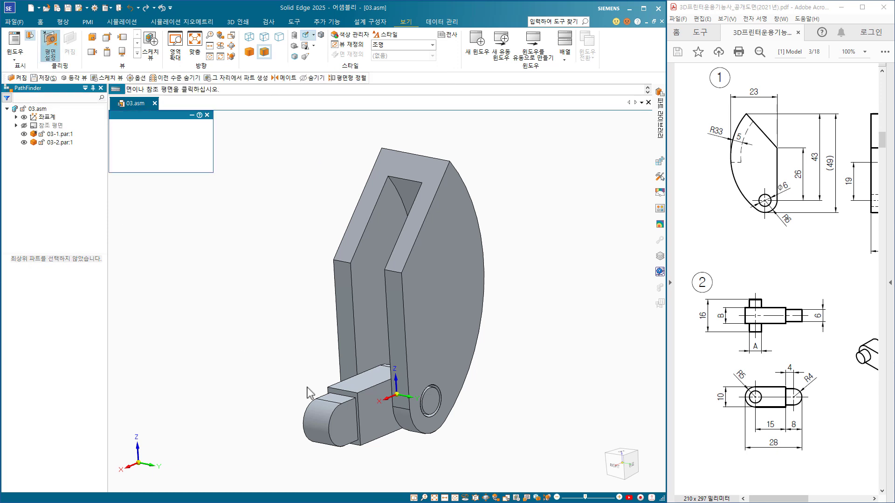
{"action": "left_click", "coordinate": [337, 306]}
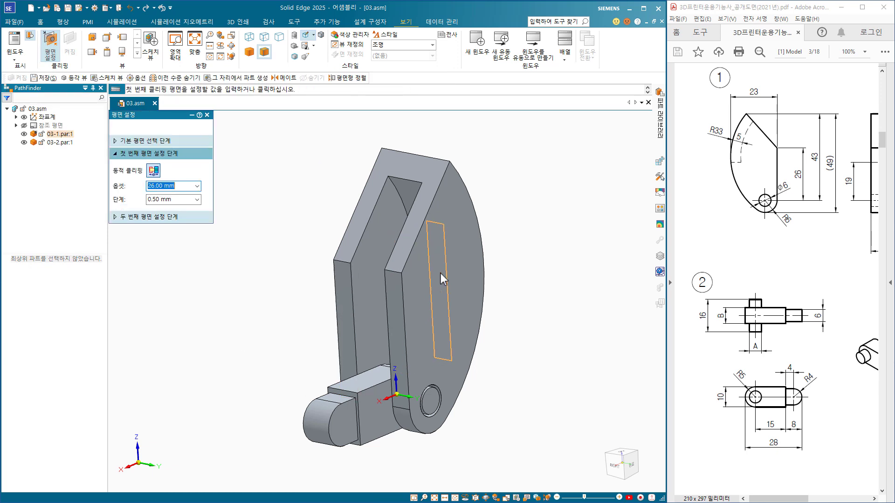
{"action": "middle_click_drag", "start_coordinate": [449, 256], "coordinate": [490, 271]}
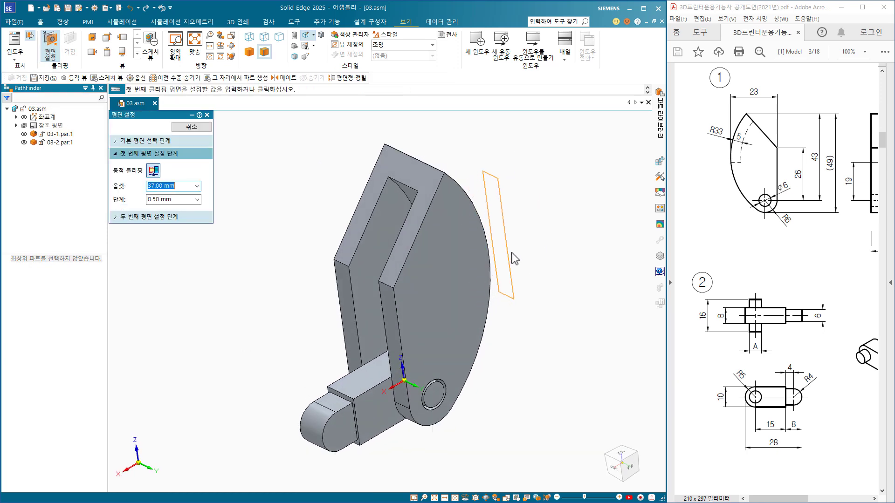
{"action": "left_click", "coordinate": [510, 257]}
{"action": "left_click", "coordinate": [375, 354]}
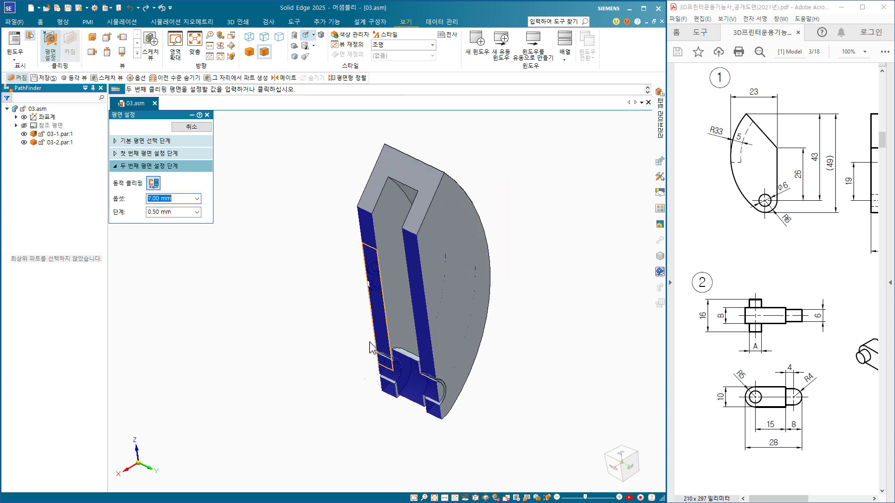
Examine the clearances around 03-2's pin and body in the sectioned assembly, and turn the clipping off.
{"action": "middle_click_drag", "start_coordinate": [346, 415], "coordinate": [365, 423]}
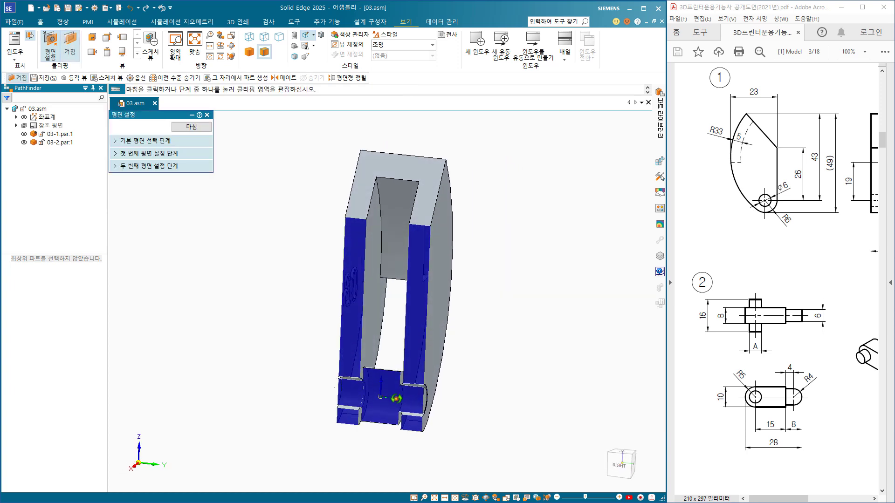
{"action": "scroll", "coordinate": [365, 423], "scroll_direction": "up", "scroll_amount": 5}
{"action": "middle_click_drag", "start_coordinate": [368, 474], "coordinate": [347, 276]}
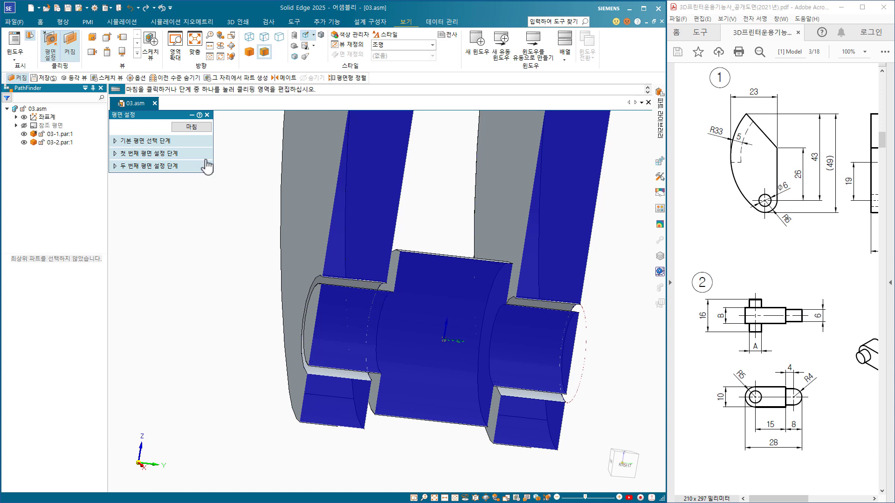
{"action": "left_click", "coordinate": [193, 127]}
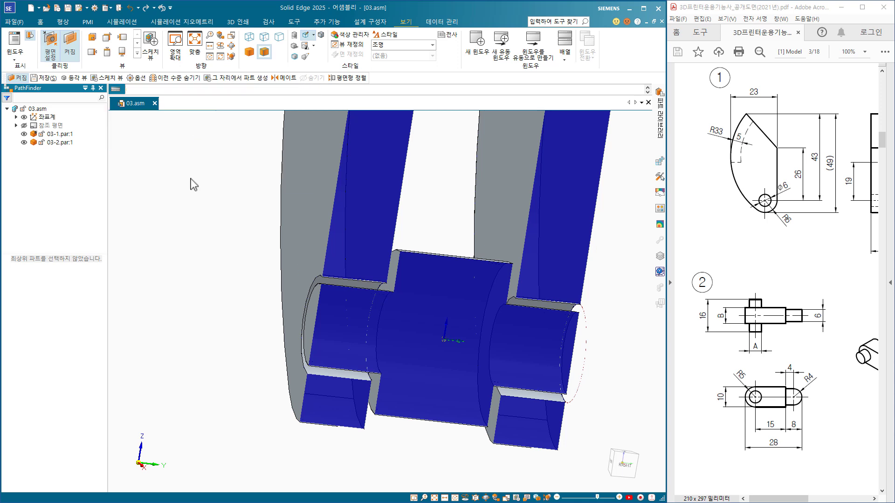
{"action": "left_click", "coordinate": [69, 53]}
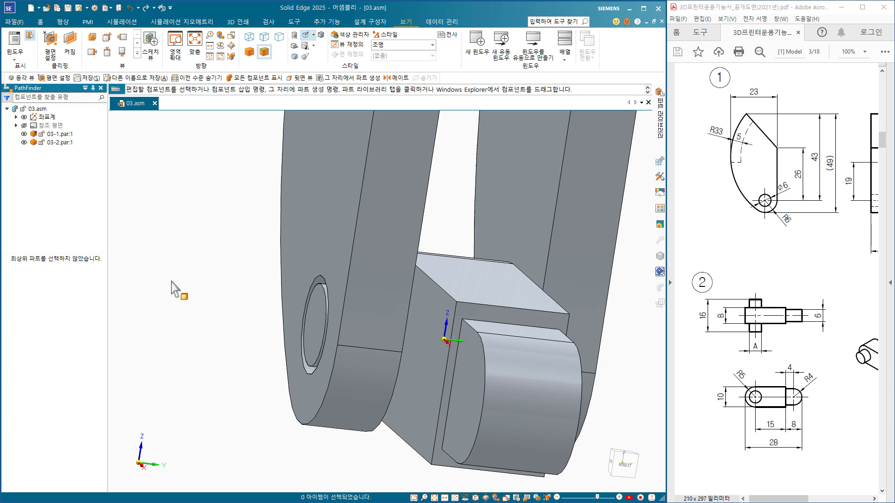
Save the assembly in isometric view and export a copy named 03 as a STEP document.
{"action": "key", "text": "ctrl+i"}
{"action": "key", "text": "ctrl+s"}
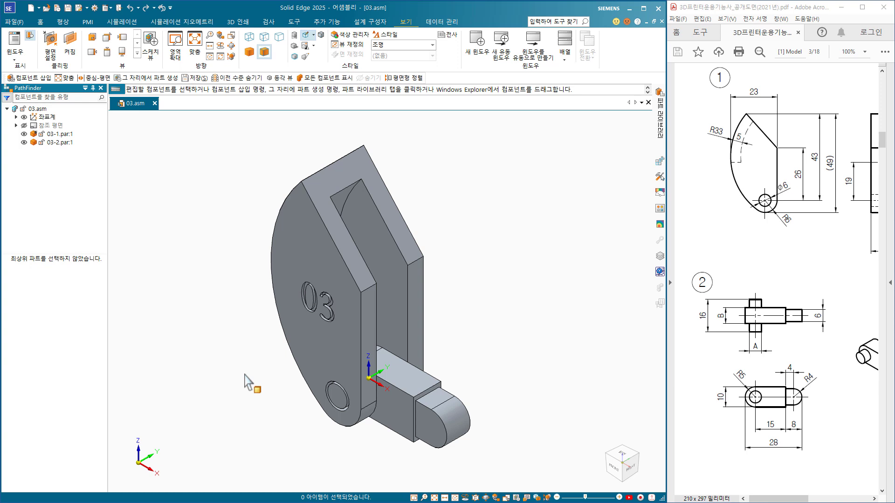
{"action": "left_click", "coordinate": [79, 8]}
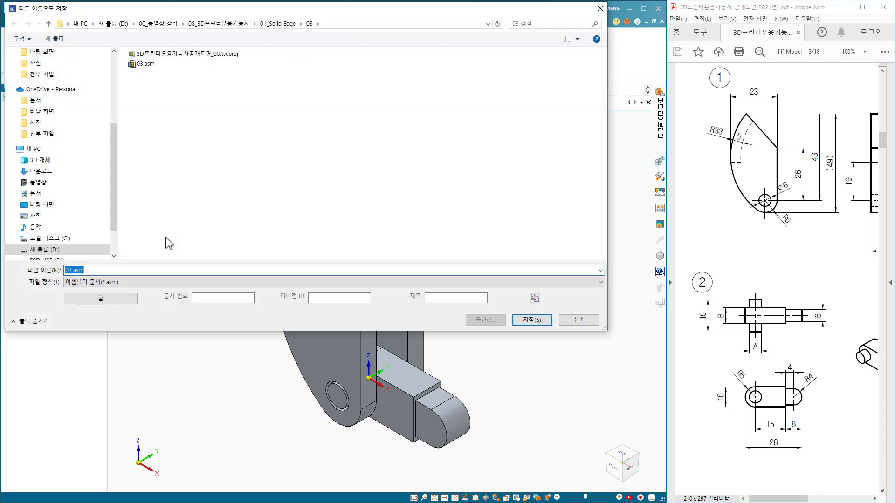
{"action": "left_click", "coordinate": [175, 283]}
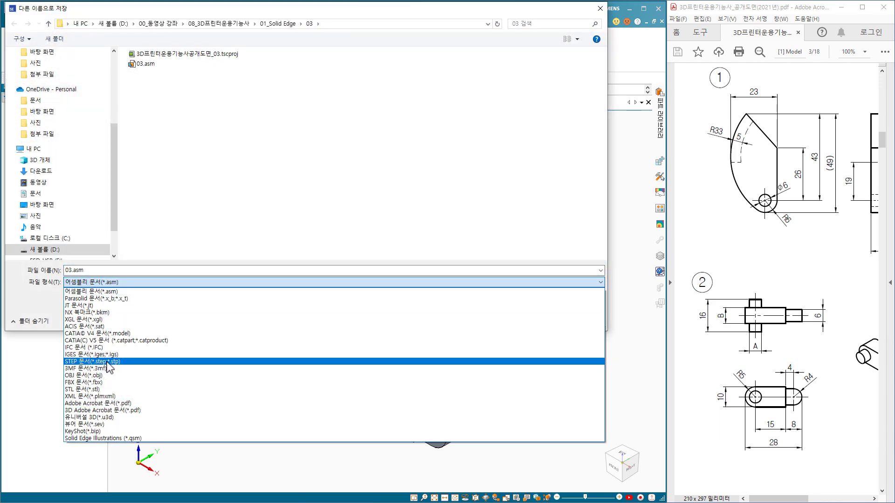
{"action": "left_click", "coordinate": [105, 361]}
{"action": "left_click", "coordinate": [531, 321]}
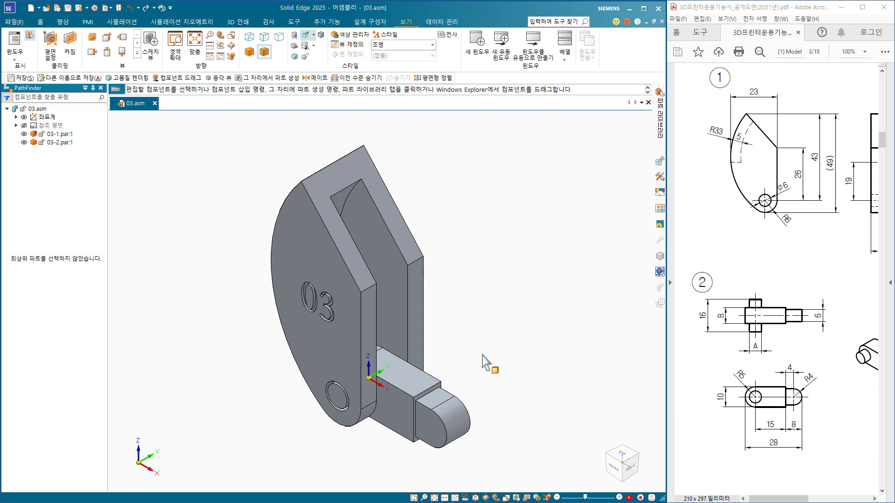
Flip the floating planar align relationship of 03-2 with 03-1 so the arm points the opposite way.
{"action": "left_click", "coordinate": [58, 142]}
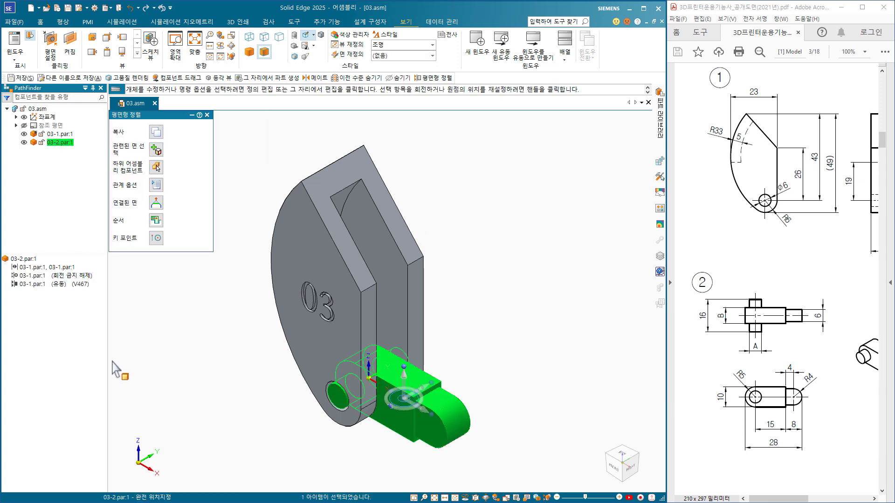
{"action": "left_click", "coordinate": [40, 286]}
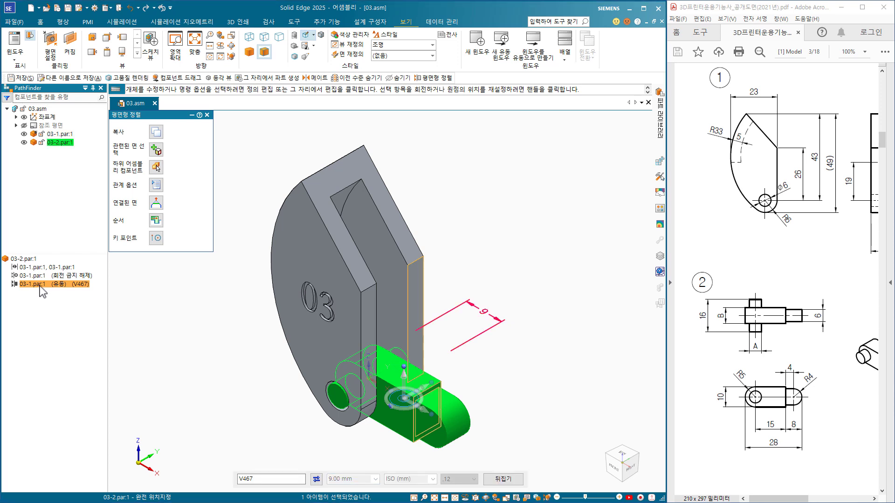
{"action": "right_click", "coordinate": [39, 287]}
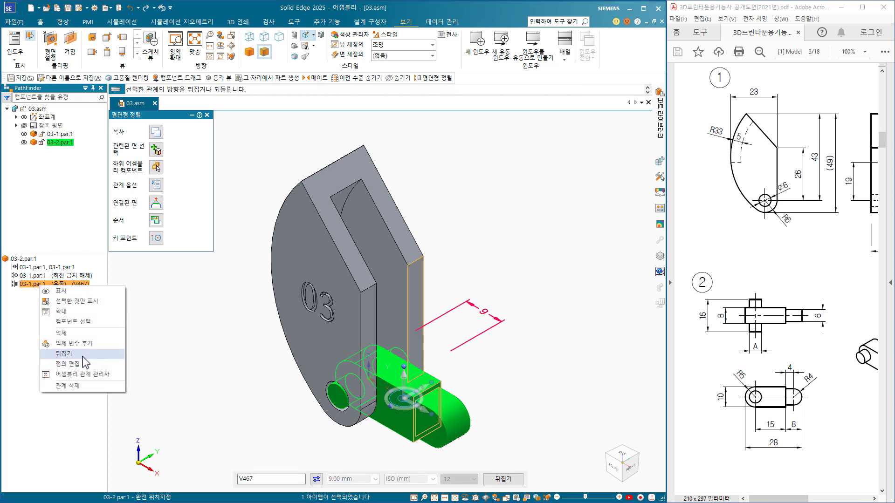
{"action": "left_click", "coordinate": [64, 353]}
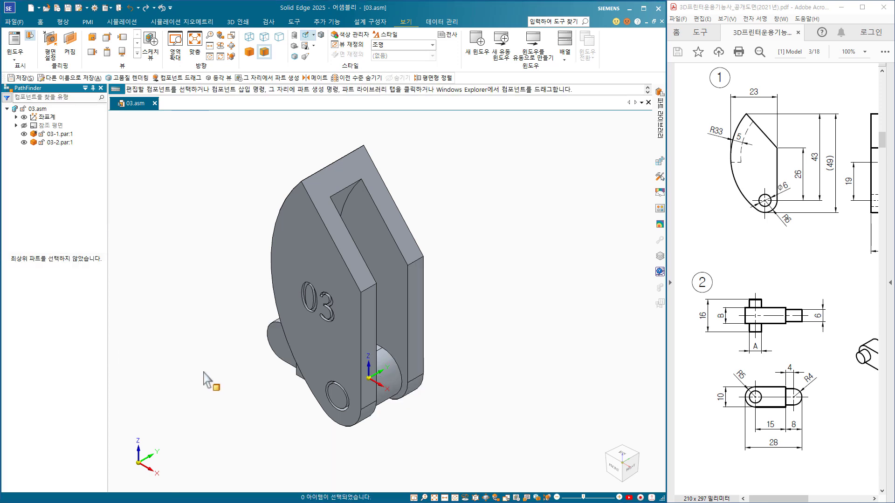
Check the flipped assembly lying on its flat face and export it as 03.stl in STL format.
{"action": "middle_click_drag", "start_coordinate": [314, 233], "coordinate": [489, 324]}
{"action": "mouse_move", "coordinate": [618, 461]}
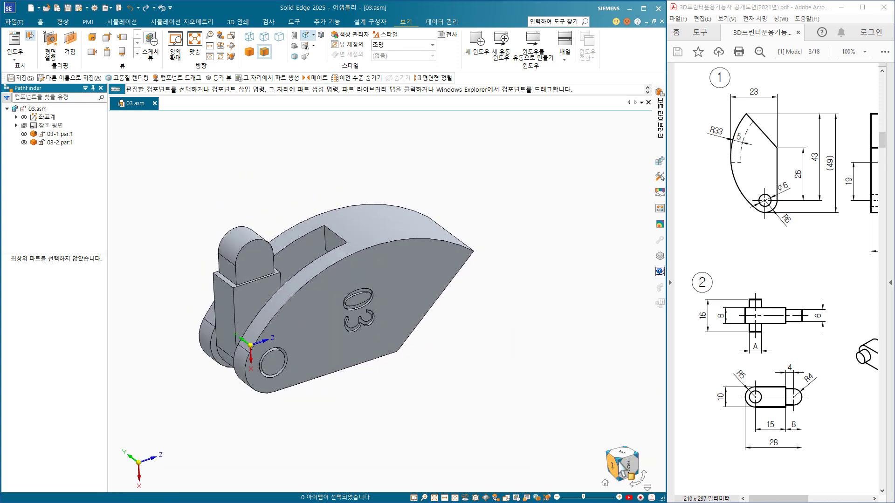
{"action": "left_click", "coordinate": [617, 461]}
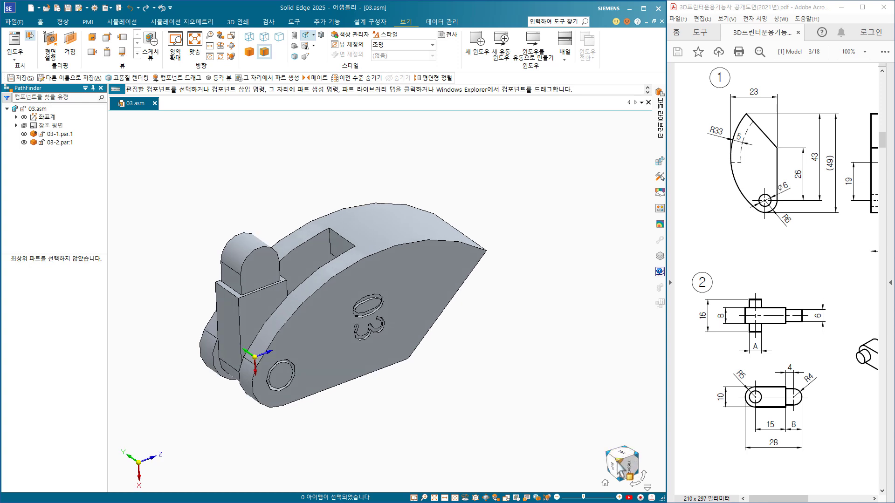
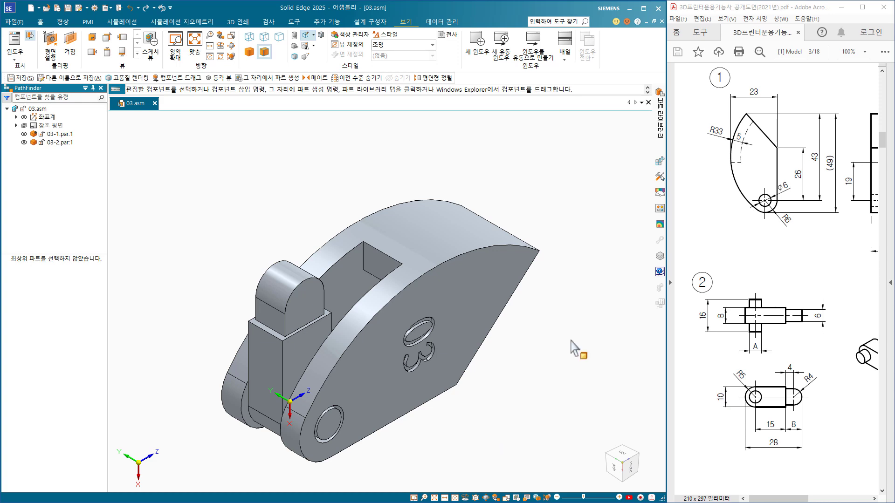
{"action": "left_click", "coordinate": [79, 8]}
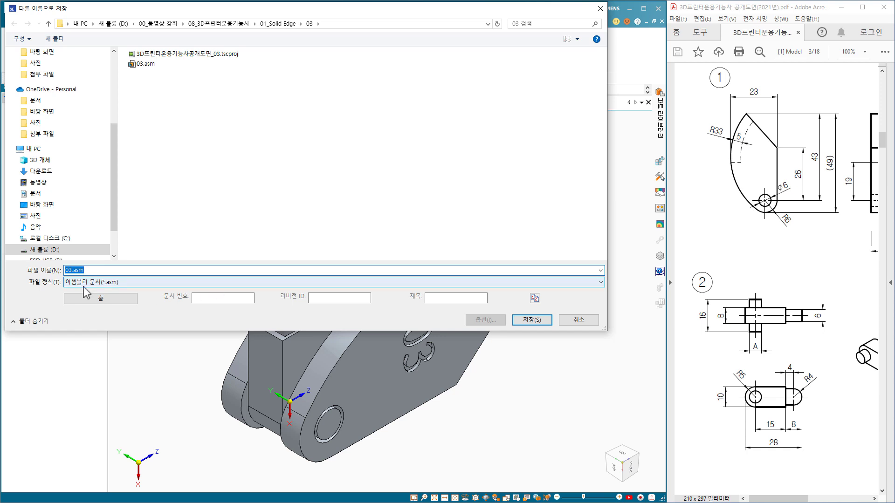
{"action": "left_click", "coordinate": [139, 282]}
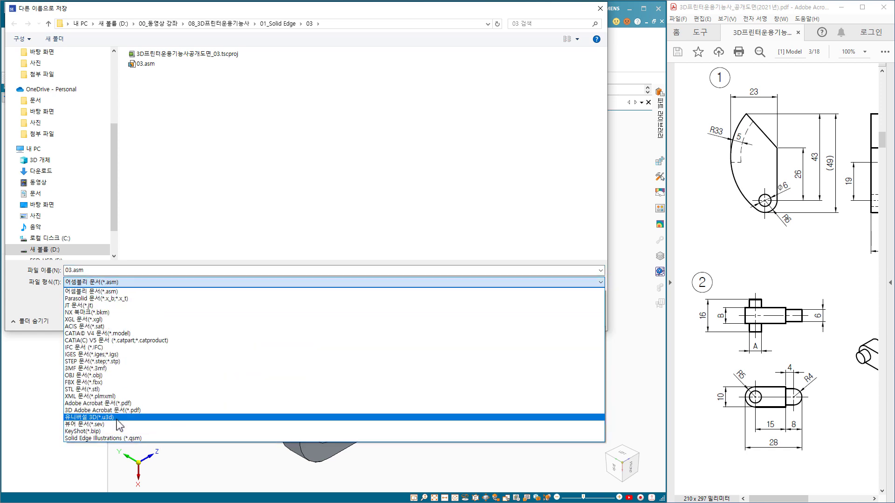
{"action": "left_click", "coordinate": [105, 390]}
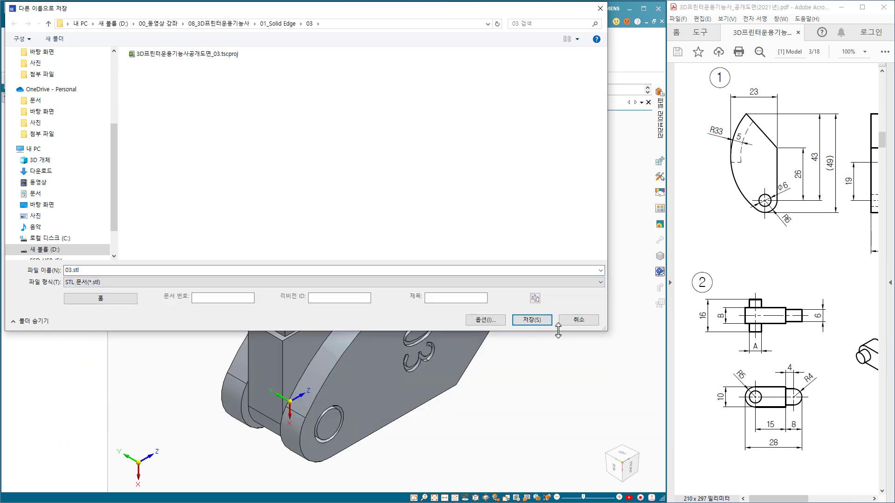
{"action": "left_click", "coordinate": [534, 321]}
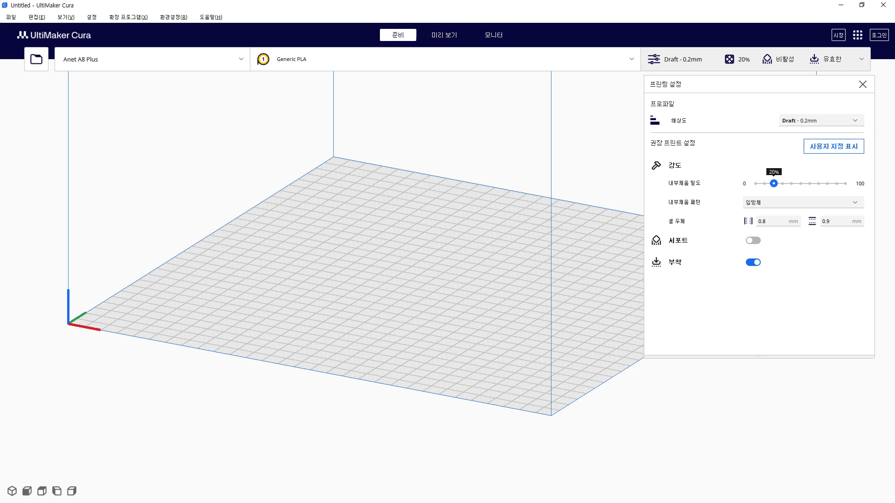
Switch to UltiMaker Cura and load 03.stl onto the Anet A8 Plus build plate.
{"action": "left_click", "coordinate": [36, 60]}
{"action": "left_click", "coordinate": [222, 102]}
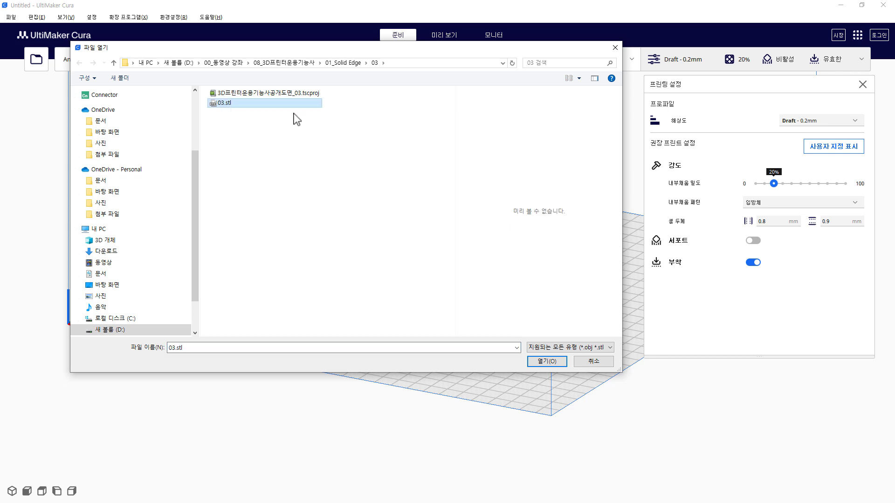
{"action": "left_click", "coordinate": [543, 362]}
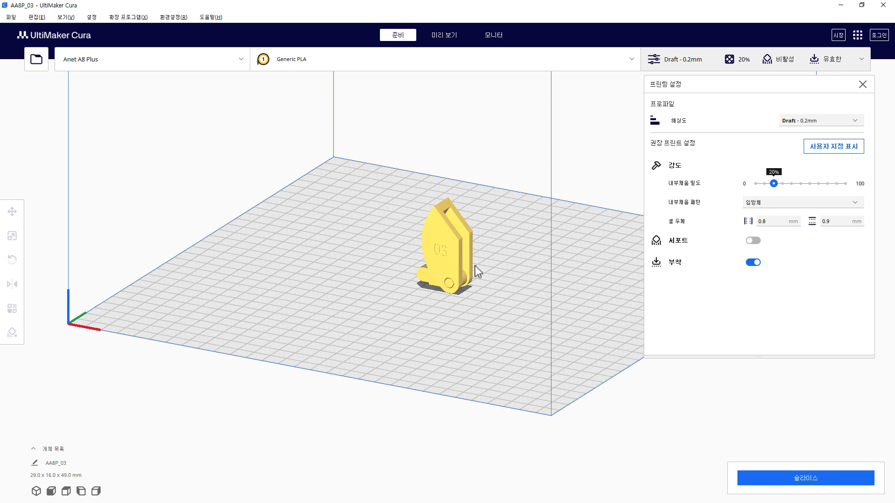
Rotate the model 90° about the Y axis so its flat face rests on the build plate with the arm upright.
{"action": "left_click", "coordinate": [455, 257]}
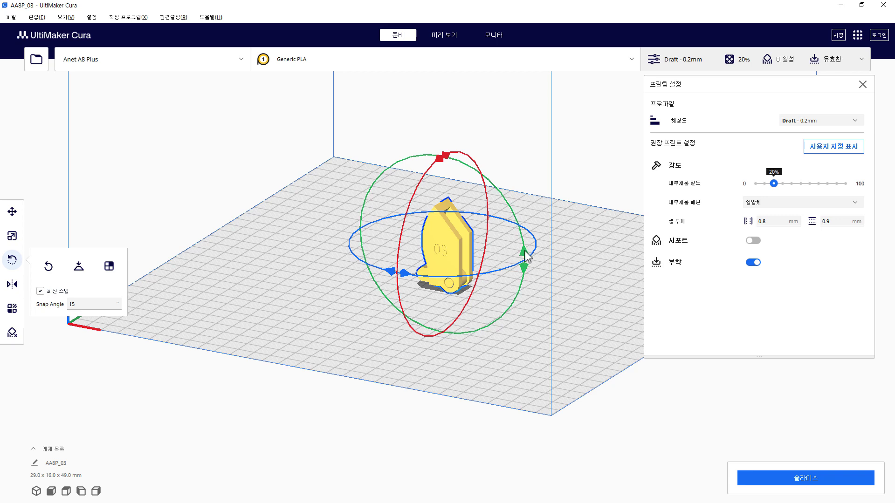
{"action": "left_click_drag", "start_coordinate": [525, 256], "coordinate": [437, 309]}
{"action": "left_click", "coordinate": [398, 429]}
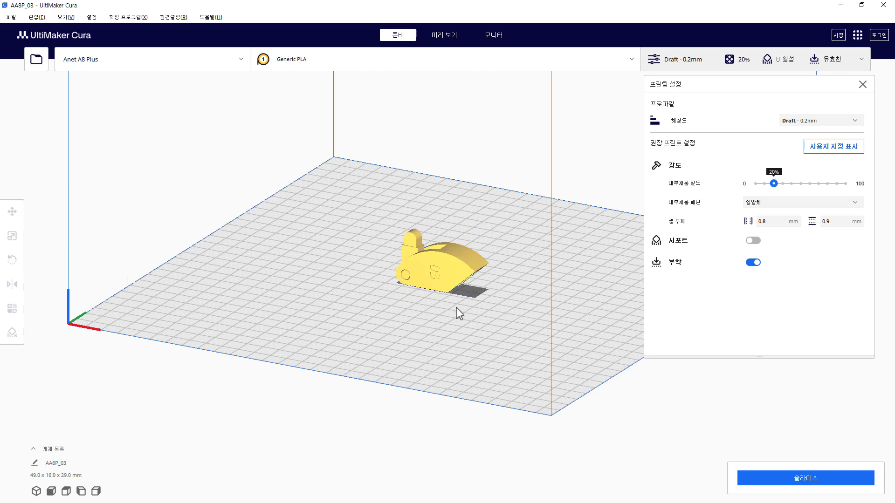
Enable supports, set the infill density to 10% and choose the Grid (그리드) infill pattern in the print settings.
{"action": "scroll", "coordinate": [452, 298], "scroll_direction": "up", "scroll_amount": 10}
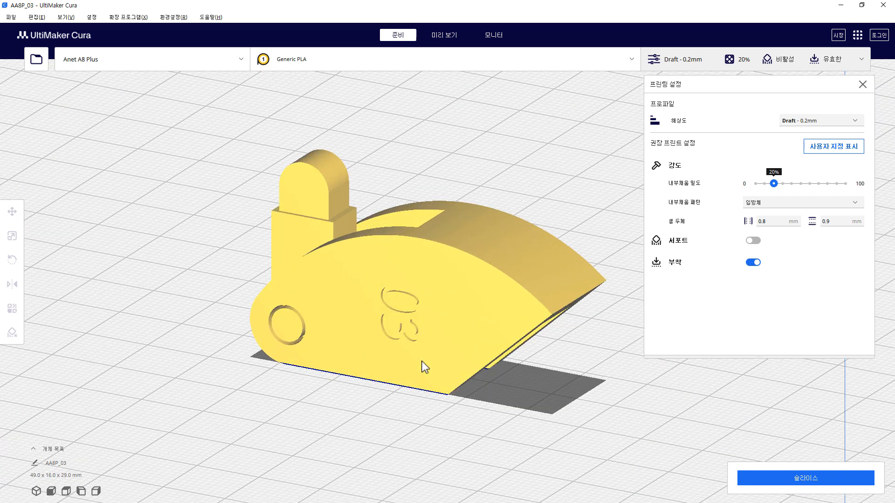
{"action": "middle_click_drag", "start_coordinate": [414, 390], "coordinate": [386, 363]}
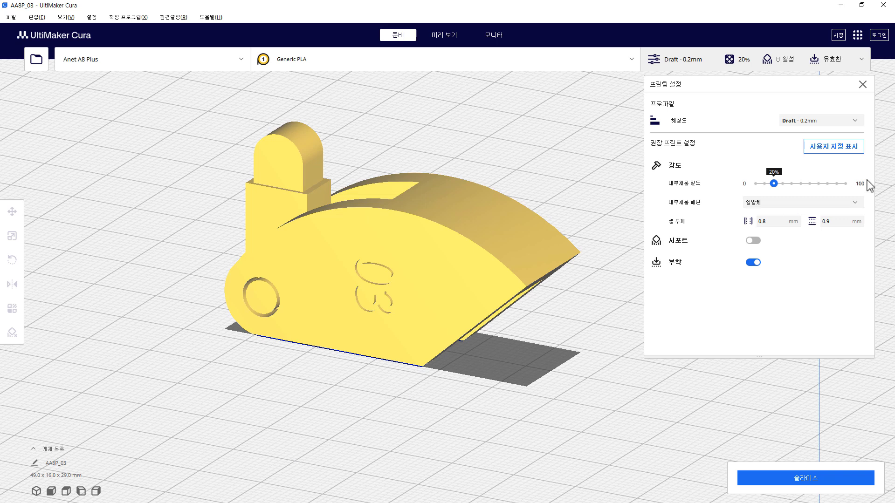
{"action": "left_click", "coordinate": [753, 241]}
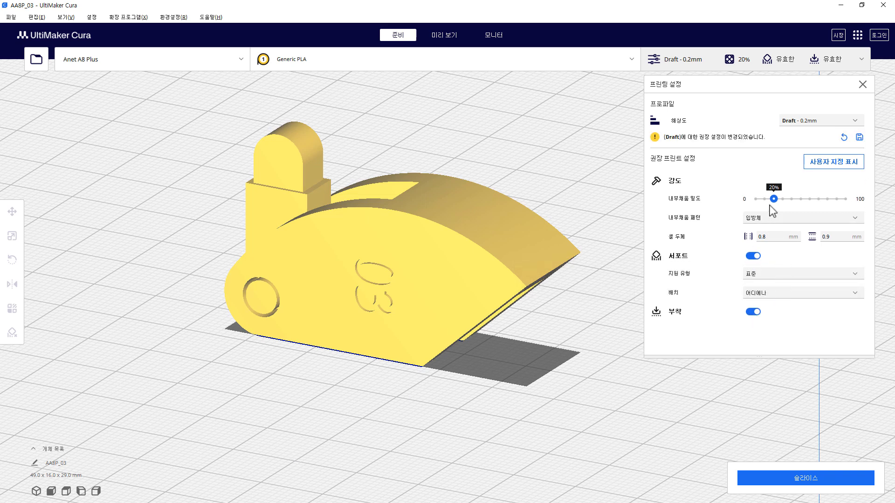
{"action": "left_click_drag", "start_coordinate": [772, 199], "coordinate": [764, 199]}
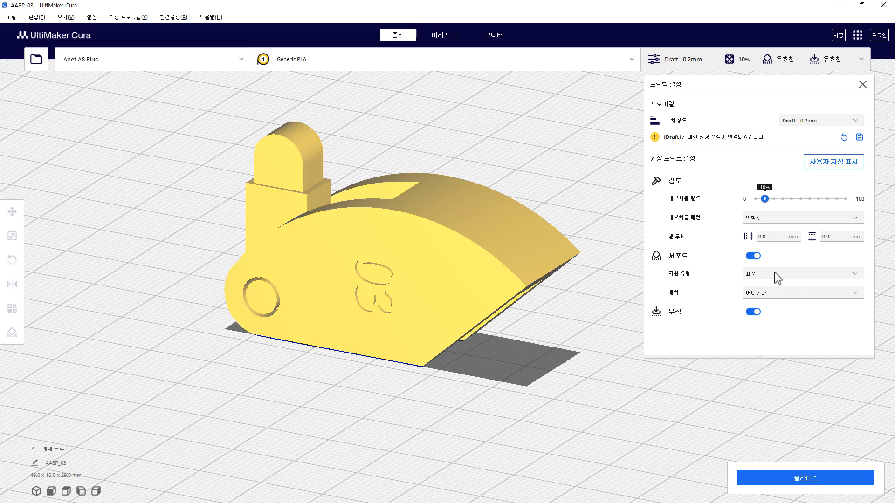
{"action": "left_click", "coordinate": [778, 217]}
{"action": "left_click", "coordinate": [770, 230]}
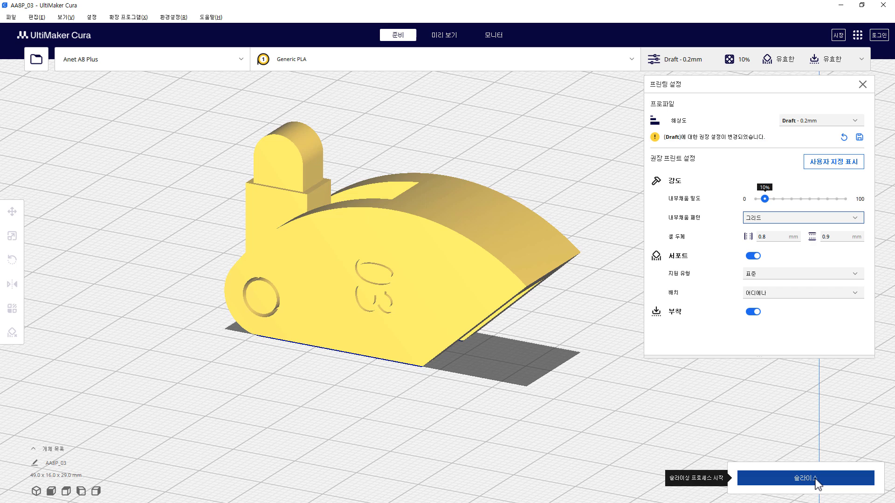
Slice the model with the current print settings and open its layer preview.
{"action": "left_click", "coordinate": [760, 482]}
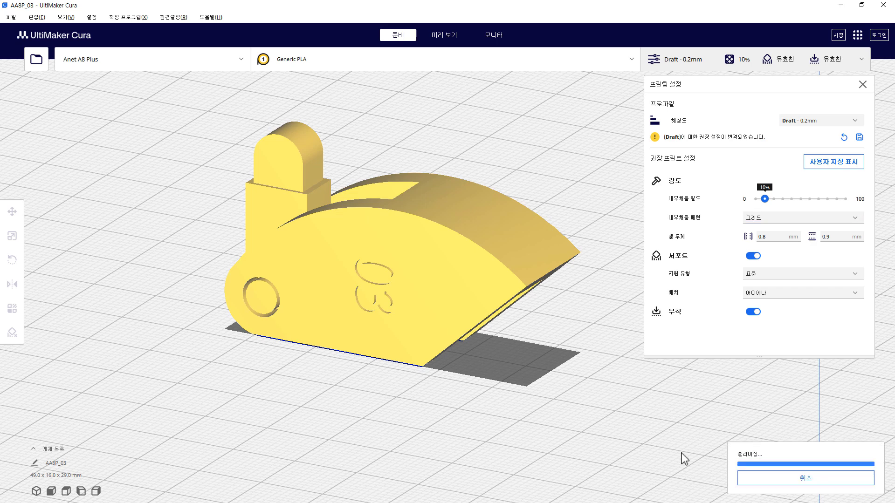
{"action": "left_click", "coordinate": [750, 478]}
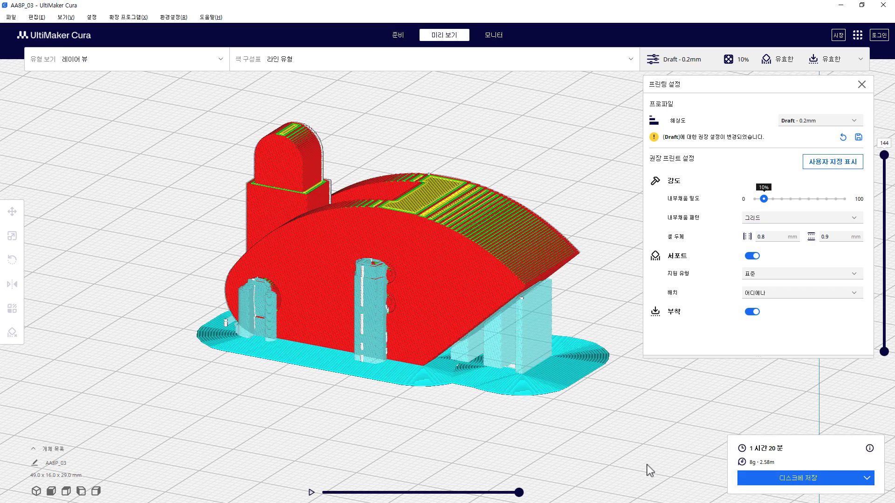